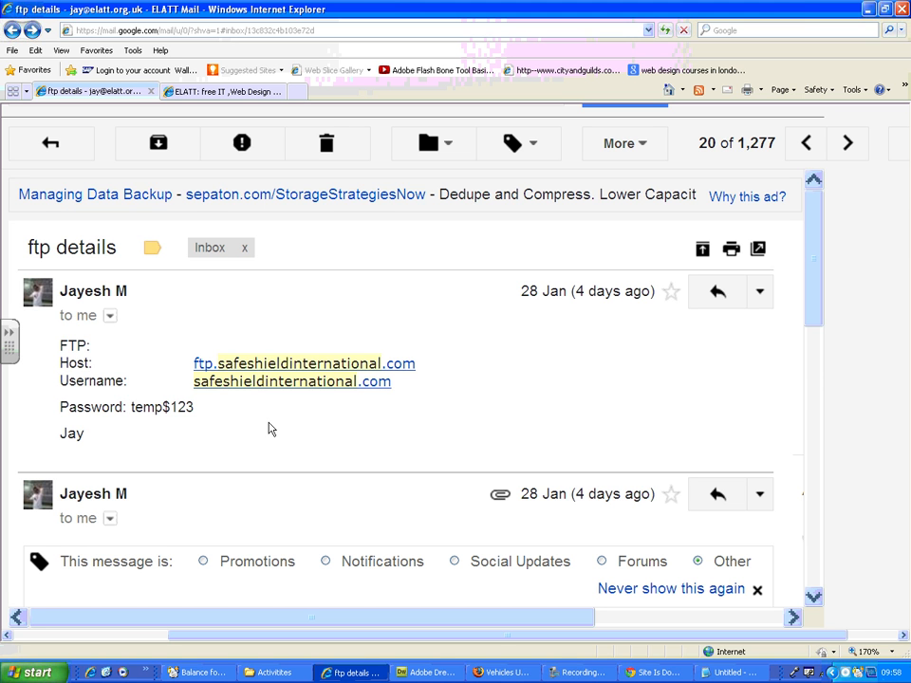
# Step: Review the FTP host, username and password lines in the ftp details email
pyautogui.moveTo(59, 346); pyautogui.dragTo(451, 368)
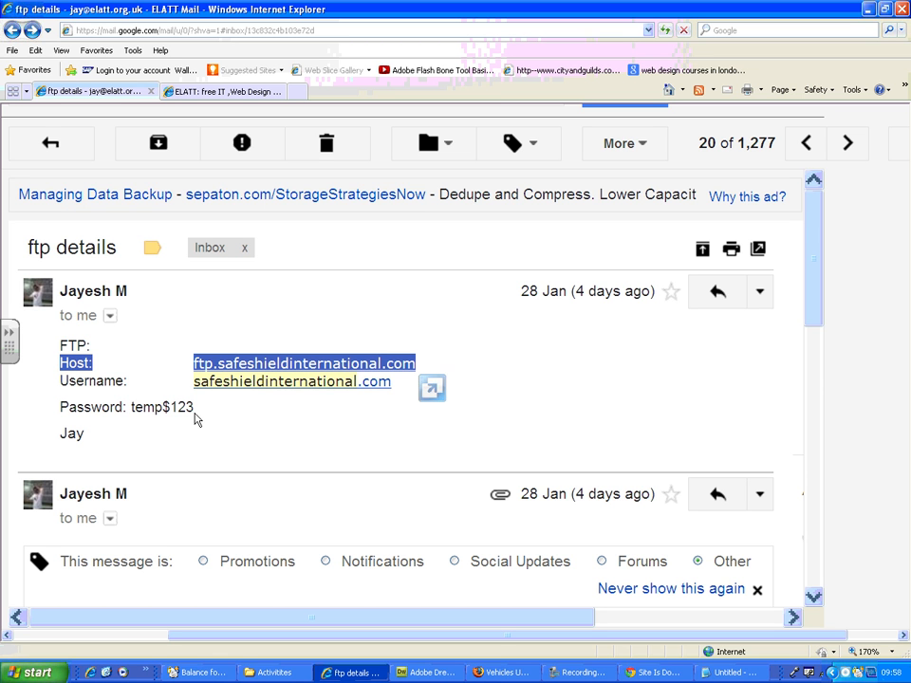
pyautogui.moveTo(195, 408); pyautogui.dragTo(65, 408)
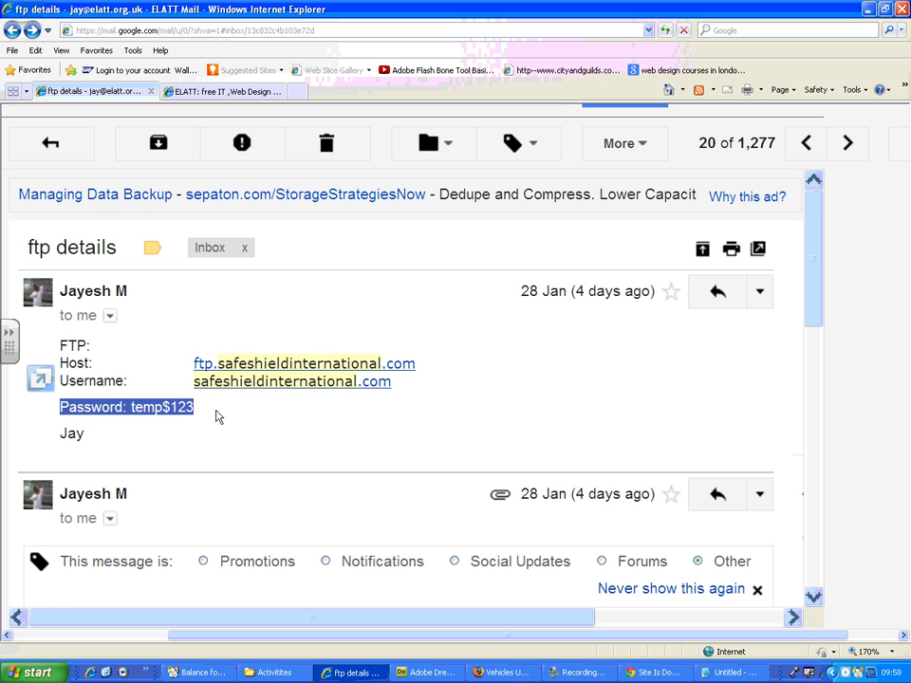
pyautogui.moveTo(213, 414); pyautogui.dragTo(61, 361)
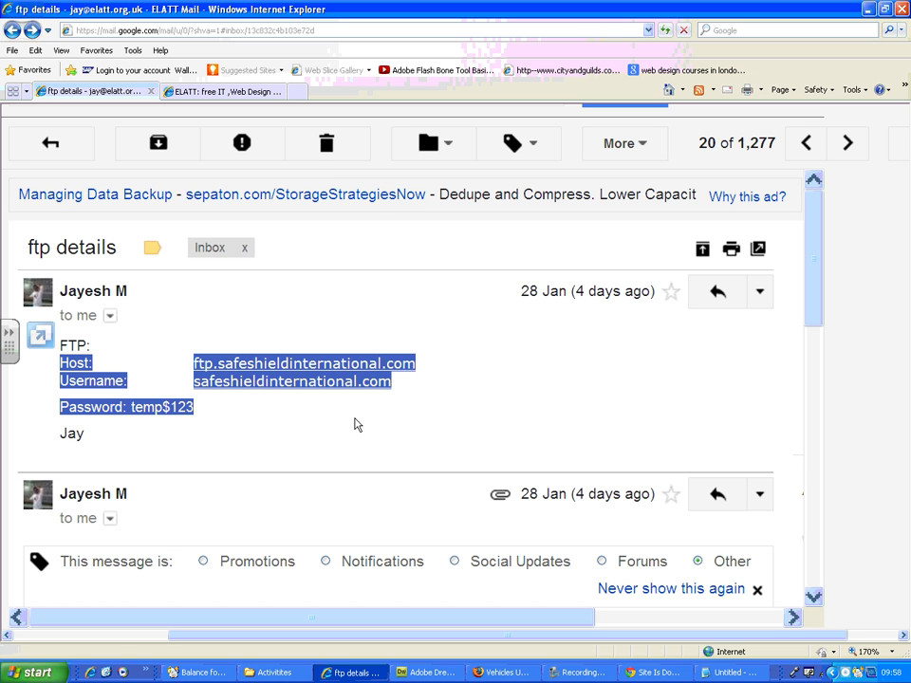
pyautogui.click(264, 402)
pyautogui.click(316, 390)
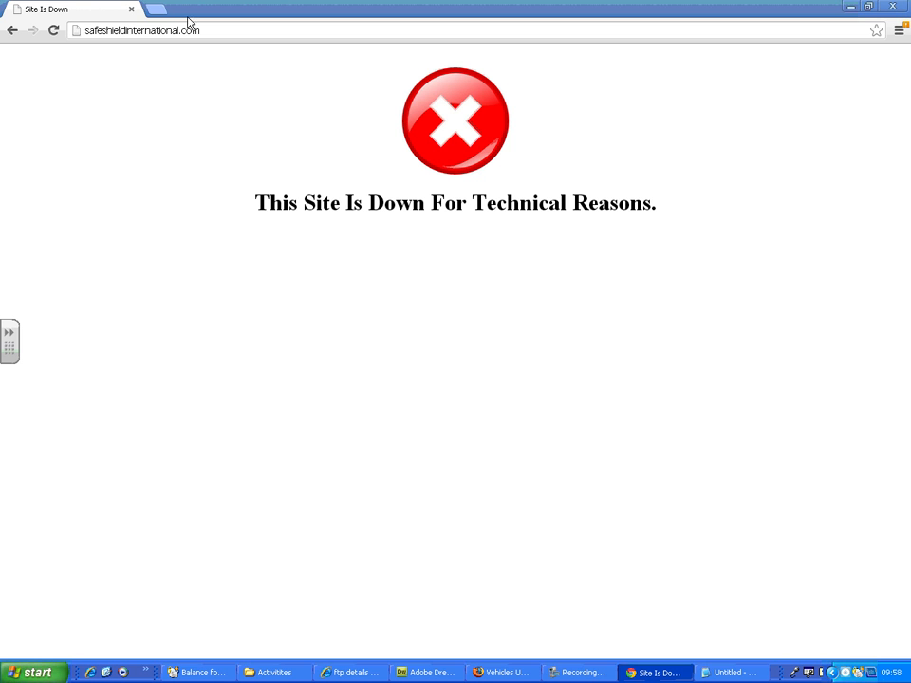
# Step: Switch to Chrome and check the address and on-page message of safeshieldinternational.com
pyautogui.moveTo(224, 29); pyautogui.dragTo(69, 29)
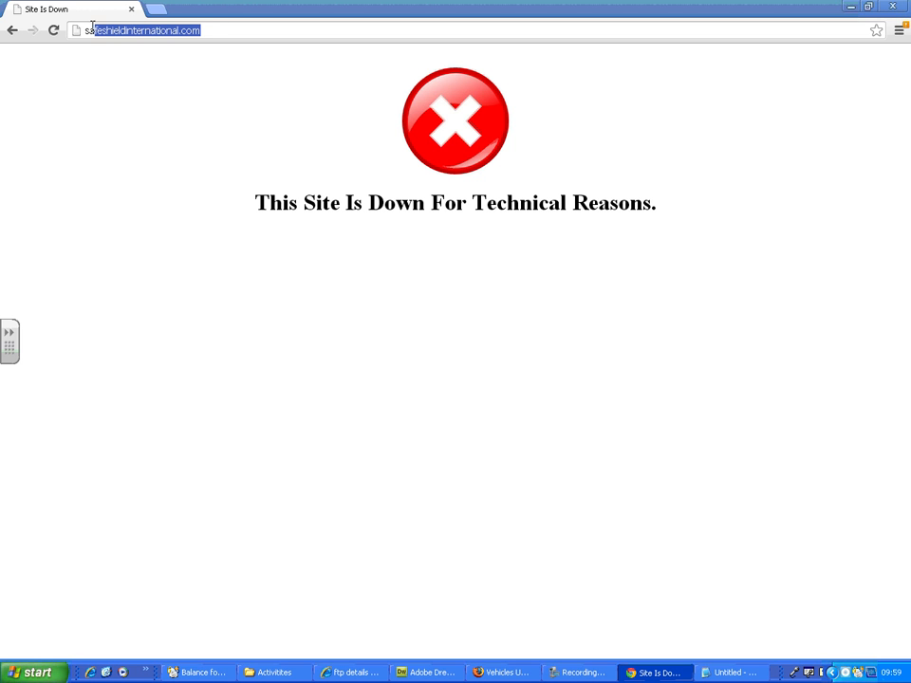
pyautogui.moveTo(256, 203); pyautogui.dragTo(884, 208)
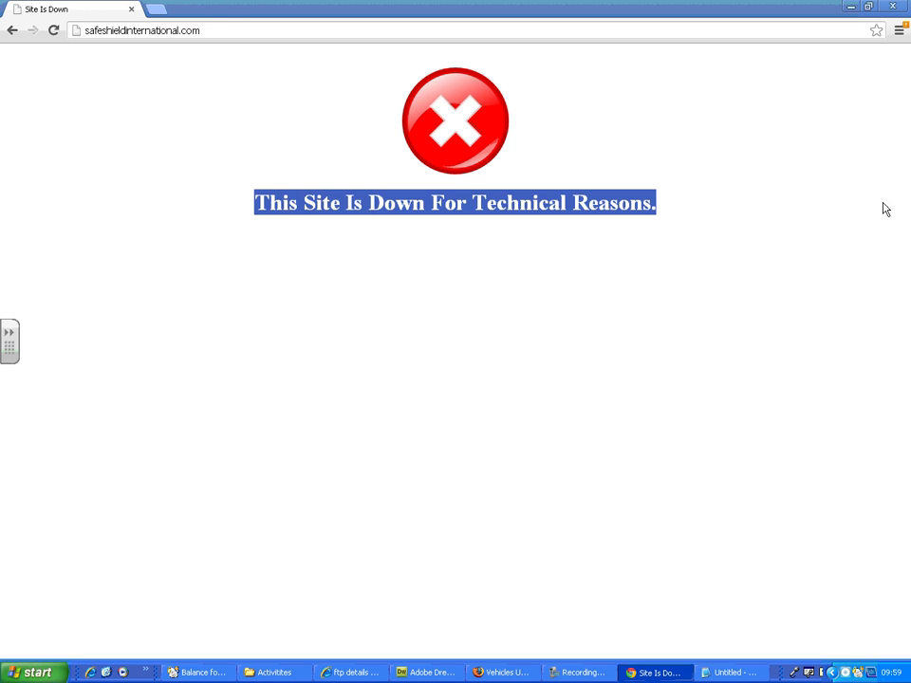
pyautogui.click(504, 326)
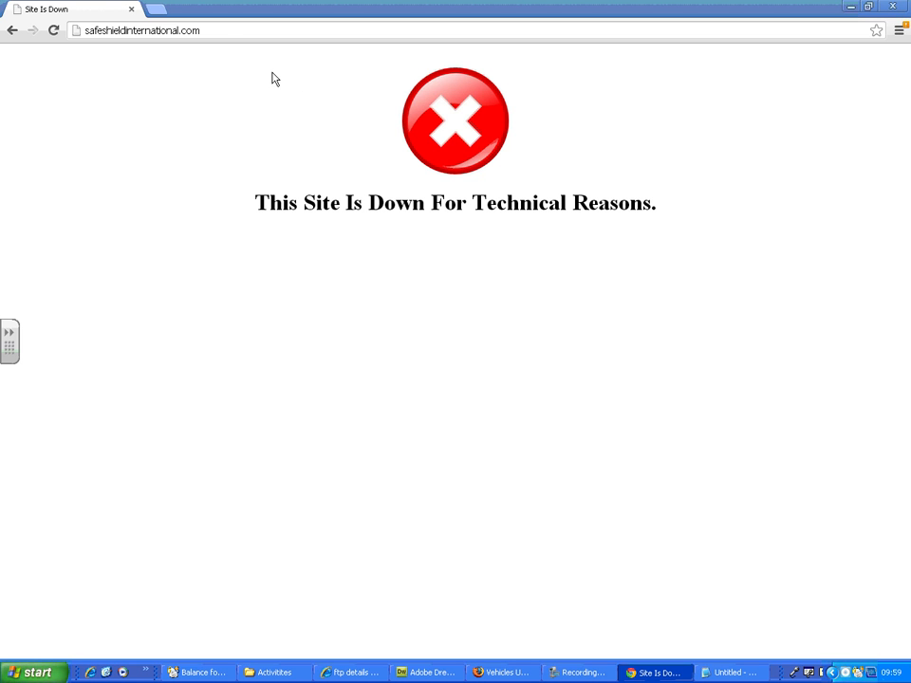
# Step: Load safeshieldinternational.com/londoncollege in the browser to check whether the site folder is online
pyautogui.click(229, 29)
pyautogui.click(230, 29)
pyautogui.write('/')
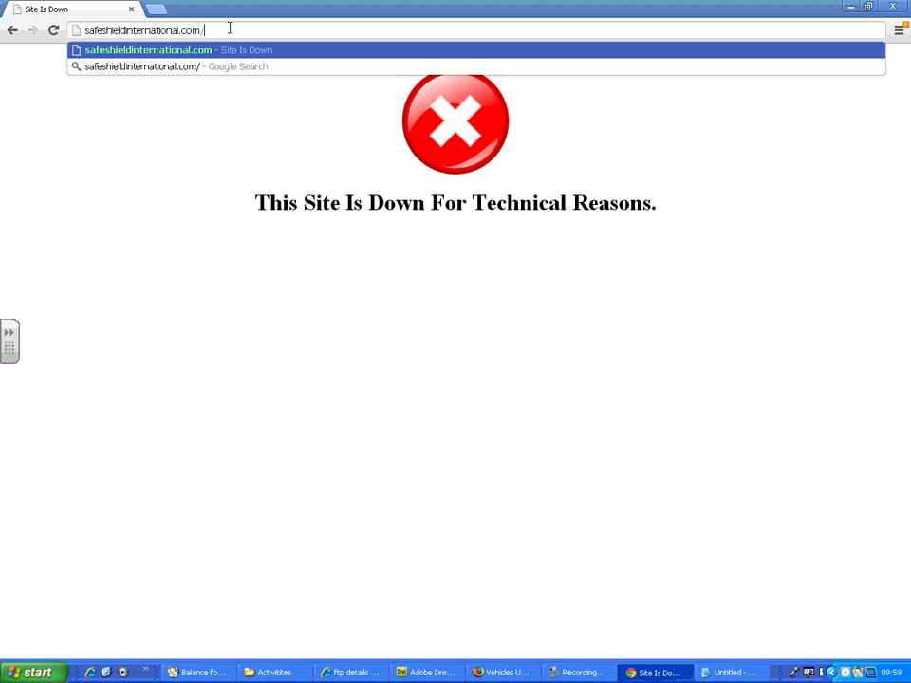
pyautogui.write('london')
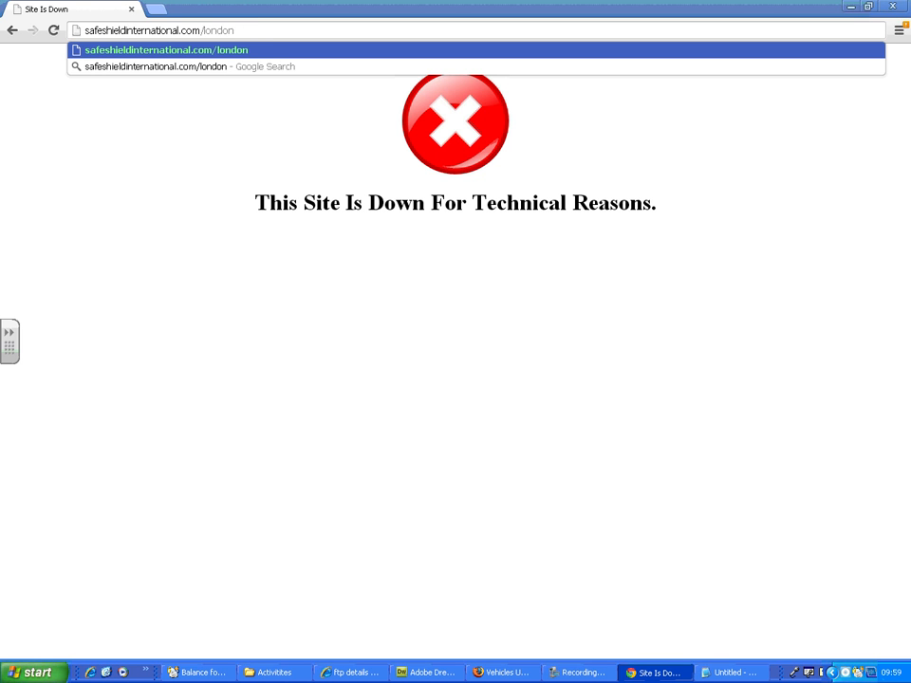
pyautogui.write('college')
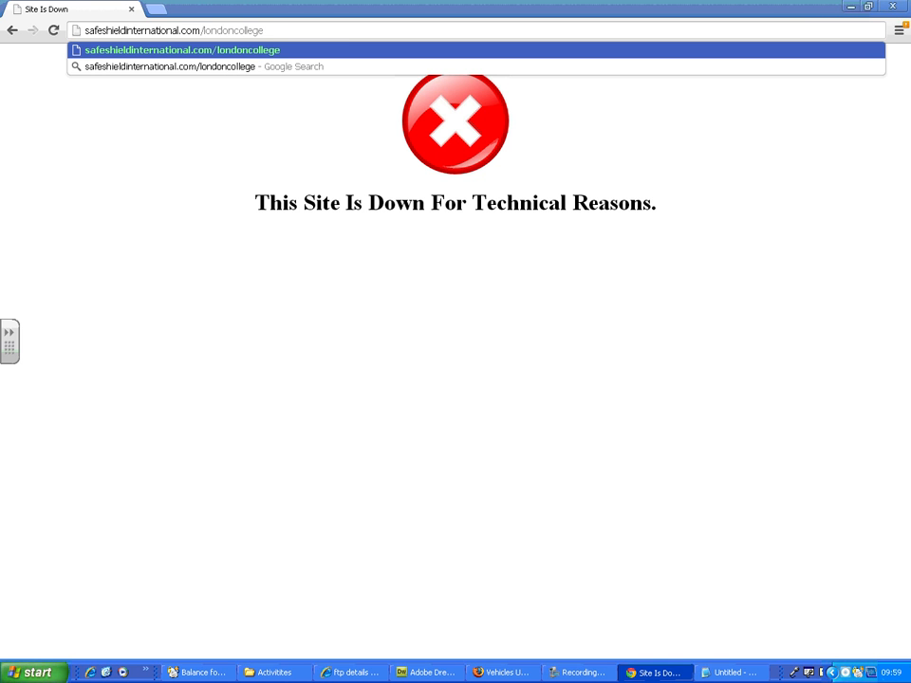
pyautogui.press('Return')
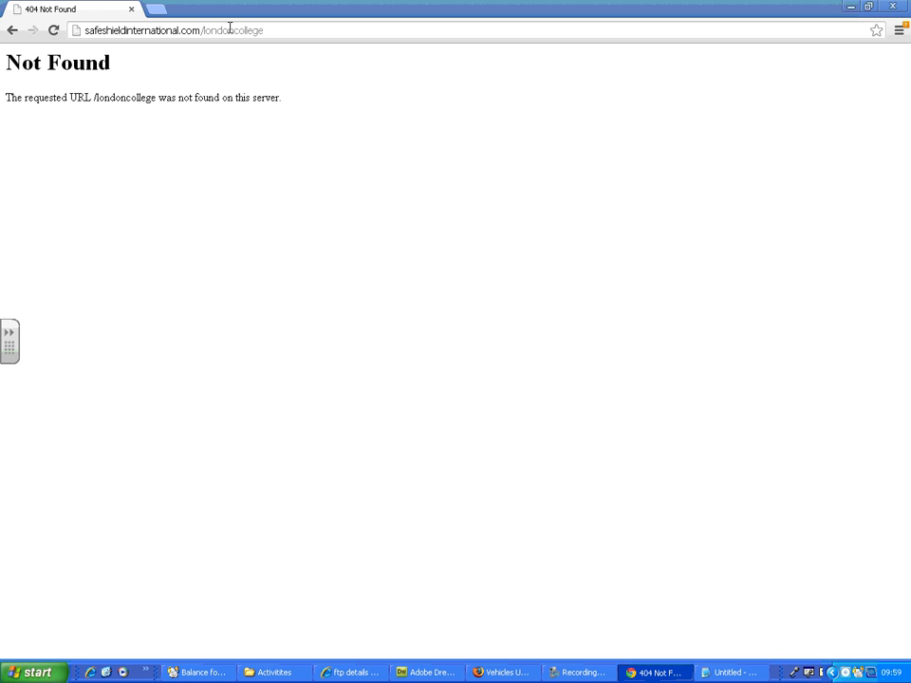
# Step: Switch to Dreamweaver and start a new site definition with the site name londoncollege
pyautogui.click(431, 671)
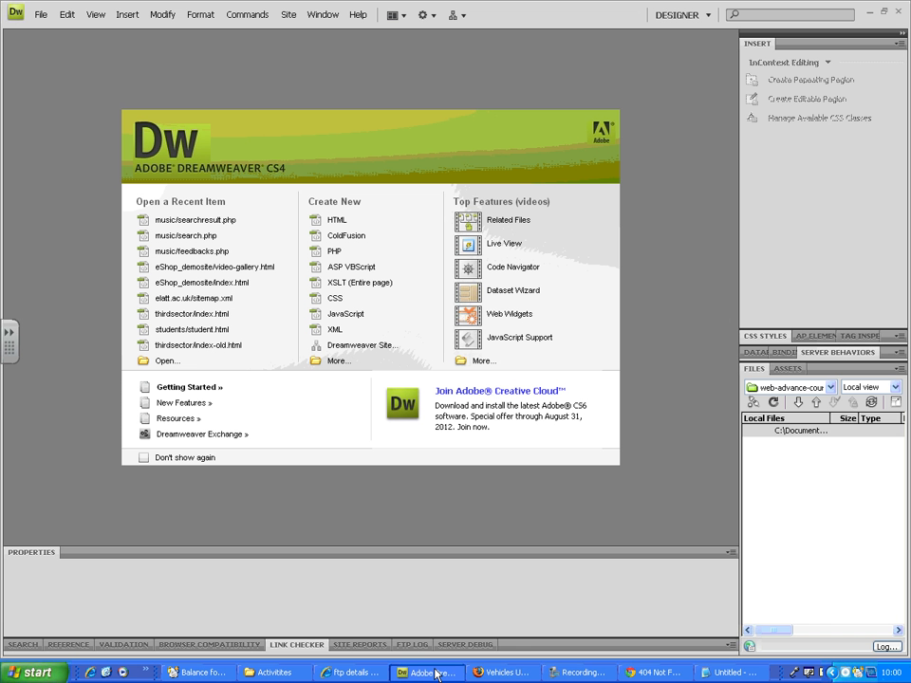
pyautogui.click(290, 17)
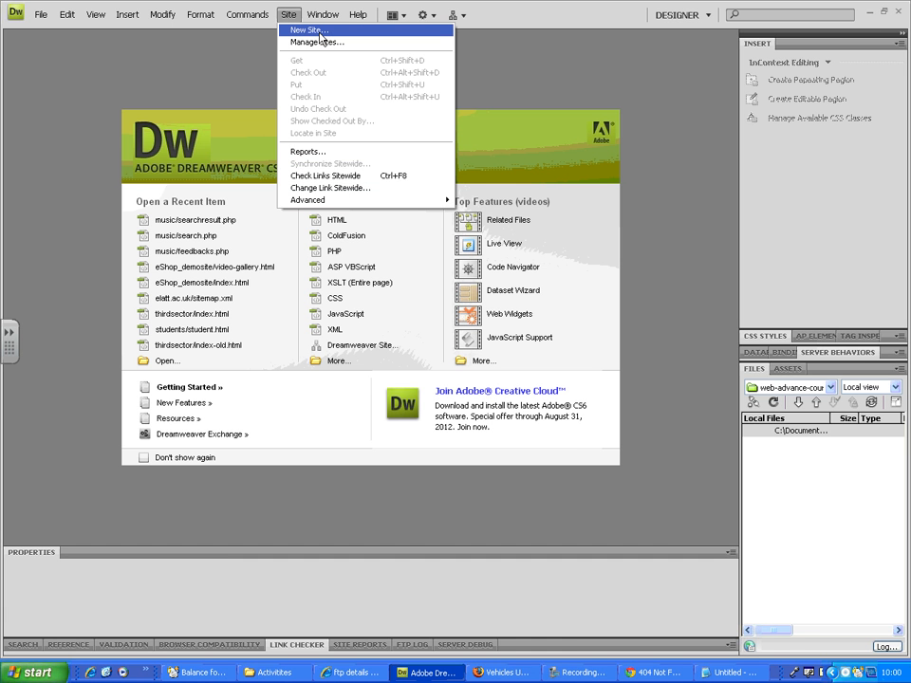
pyautogui.click(321, 32)
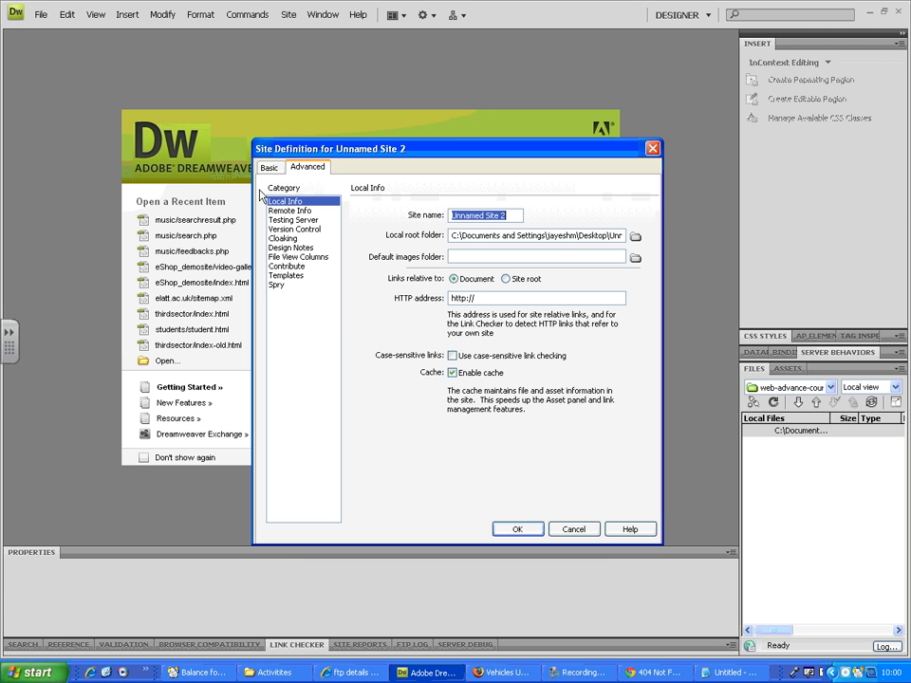
pyautogui.click(303, 211)
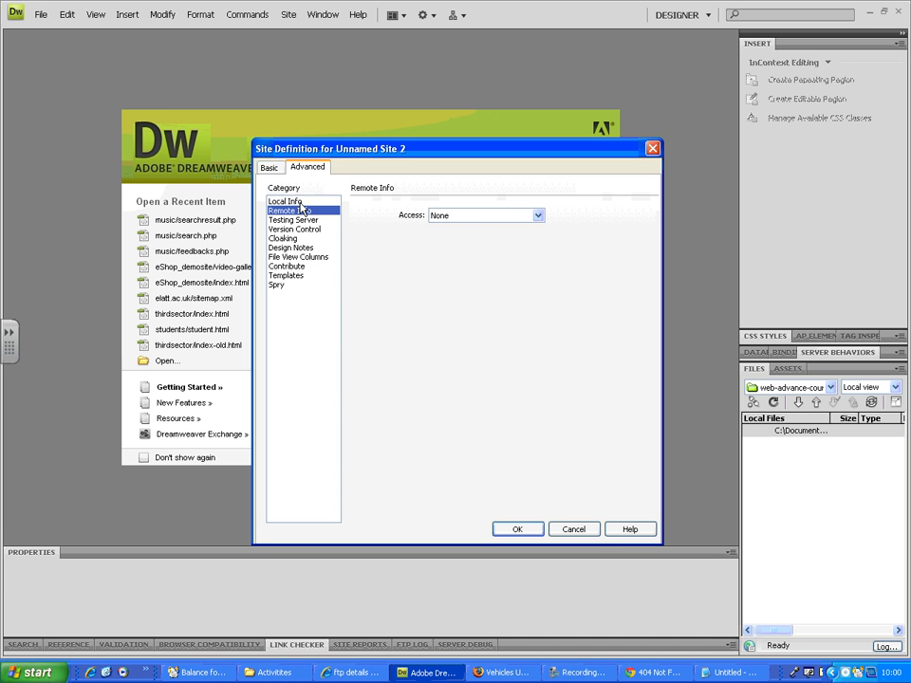
pyautogui.click(290, 201)
pyautogui.moveTo(509, 216); pyautogui.dragTo(451, 216)
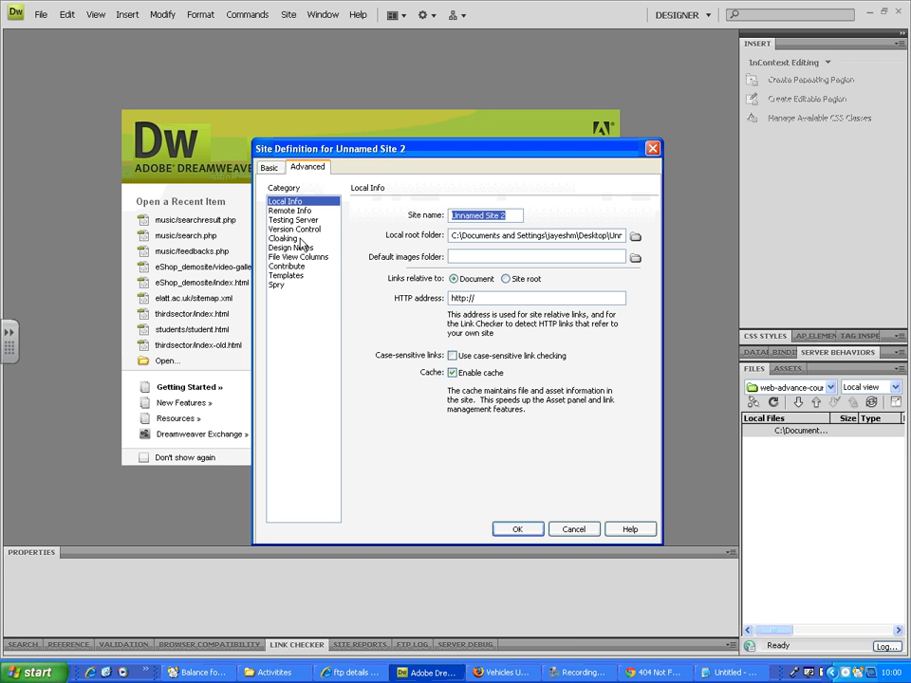
pyautogui.write('london')
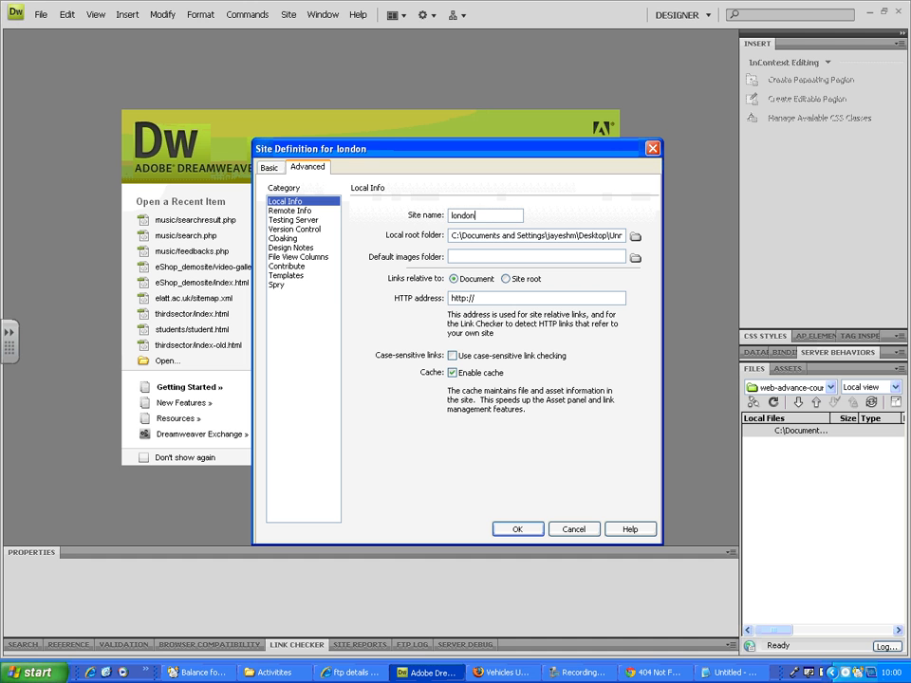
pyautogui.write('college')
# Step: Set the site's local root folder to K:\Web\1076\DW\Activitites\londoncollege\
pyautogui.moveTo(452, 235); pyautogui.dragTo(601, 239)
pyautogui.click(635, 237)
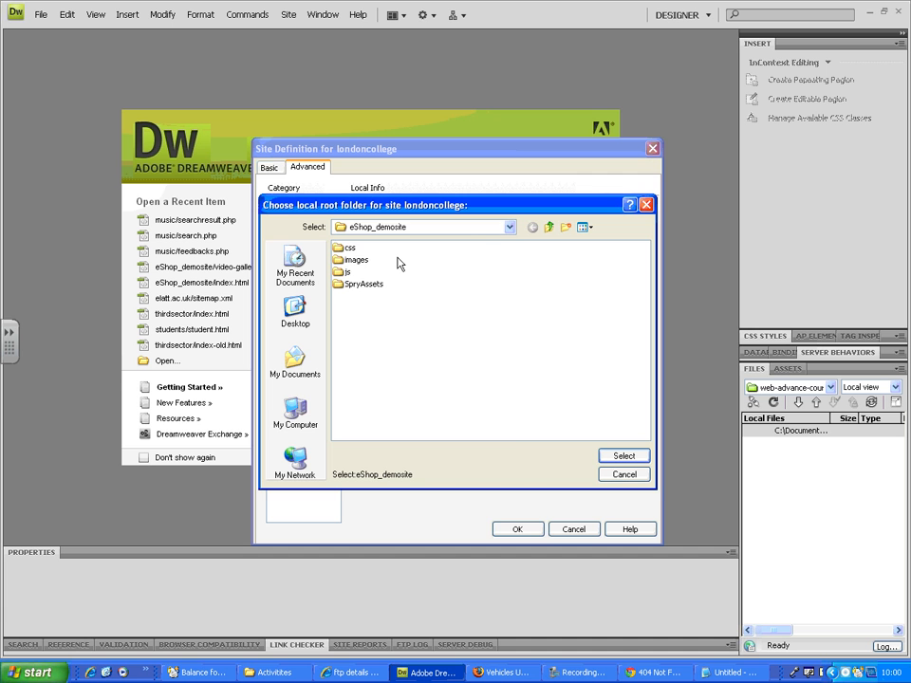
pyautogui.click(466, 231)
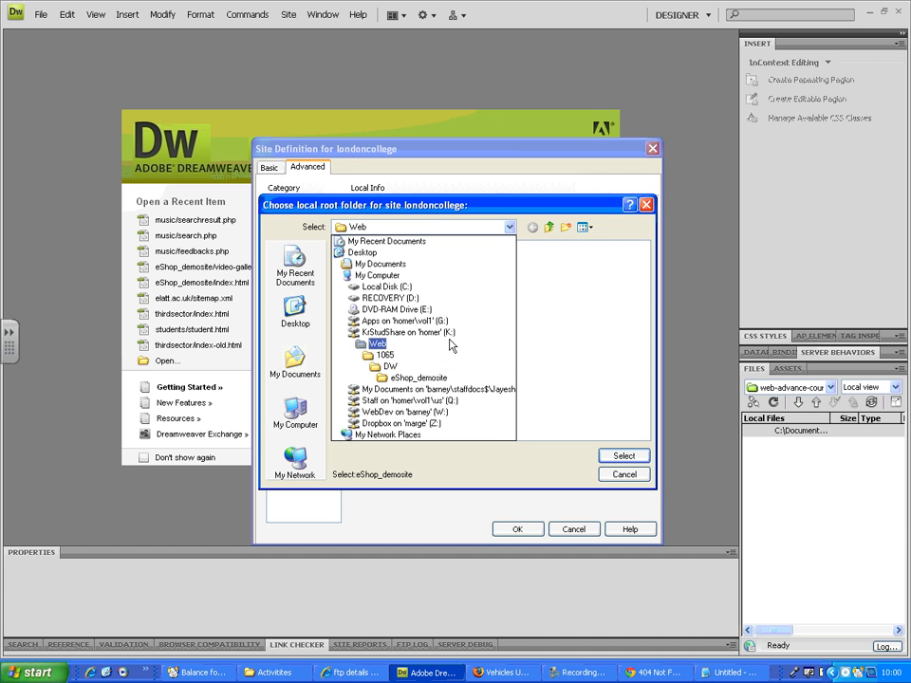
pyautogui.press('Up')
pyautogui.press('Return')
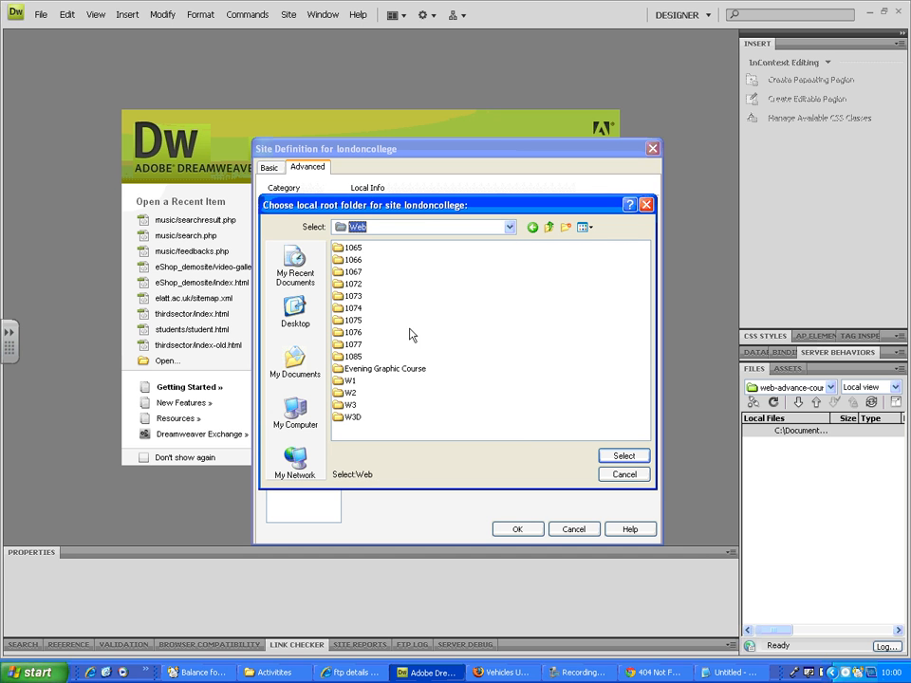
pyautogui.doubleClick(357, 332)
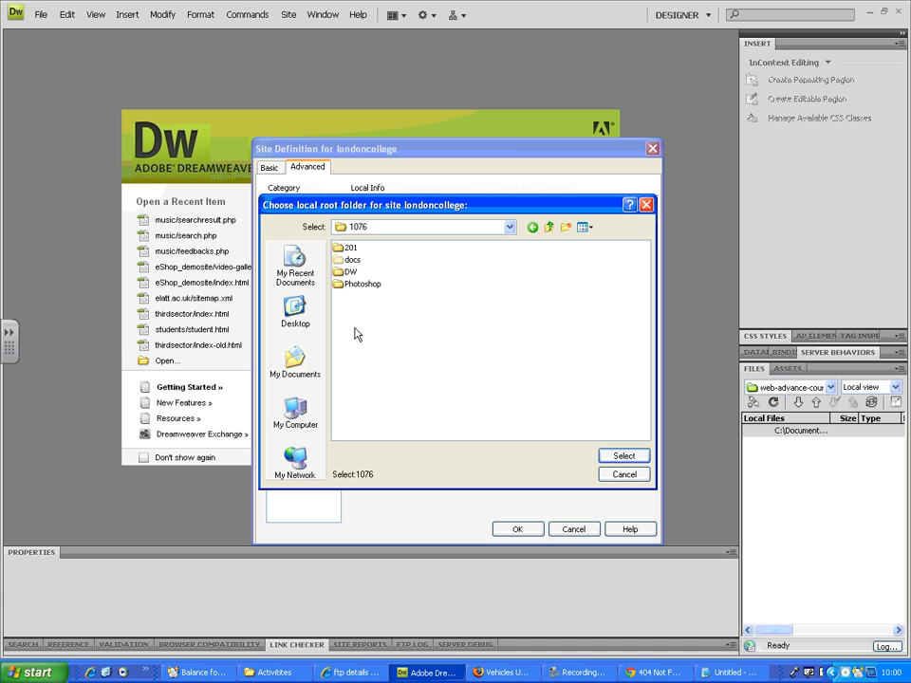
pyautogui.doubleClick(351, 271)
pyautogui.doubleClick(361, 249)
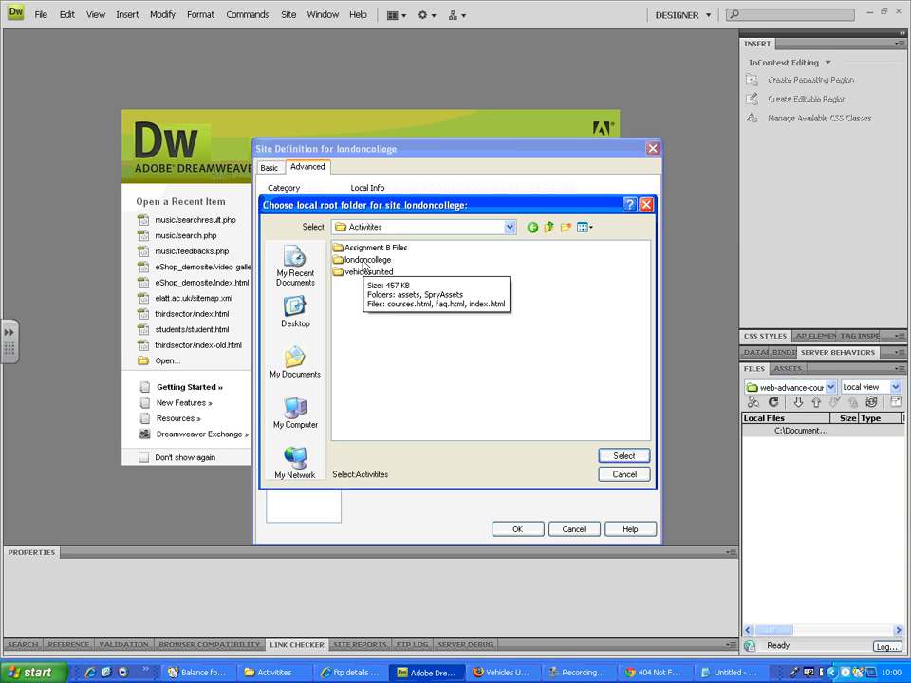
pyautogui.doubleClick(336, 262)
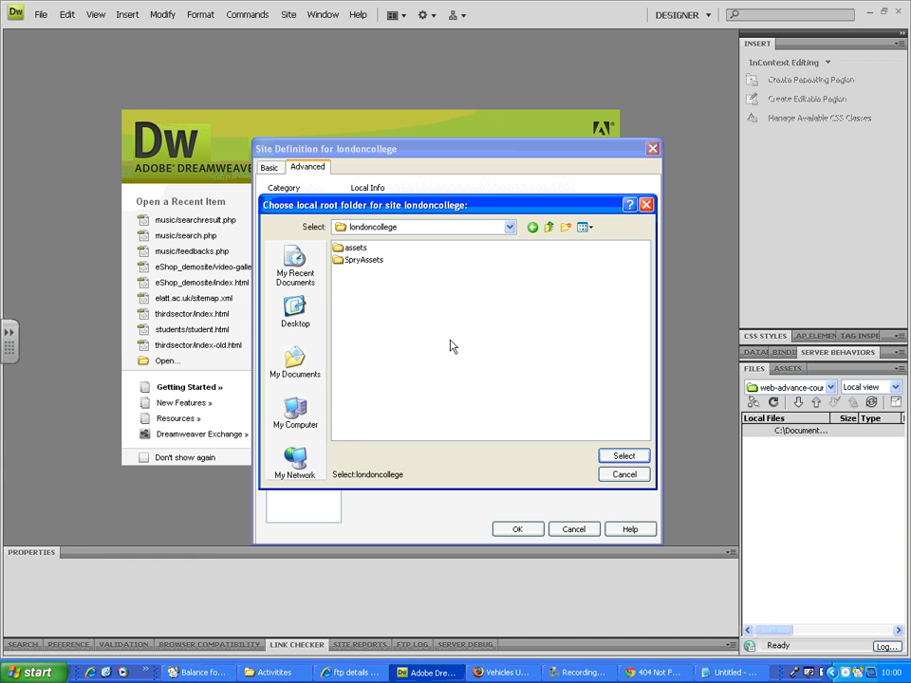
pyautogui.click(622, 456)
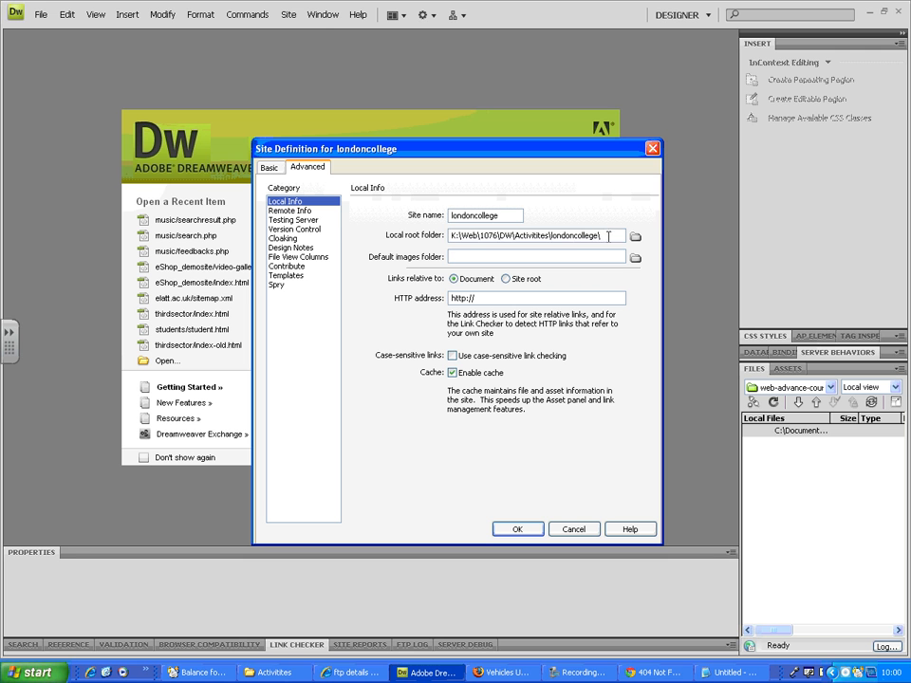
pyautogui.moveTo(622, 235); pyautogui.dragTo(339, 240)
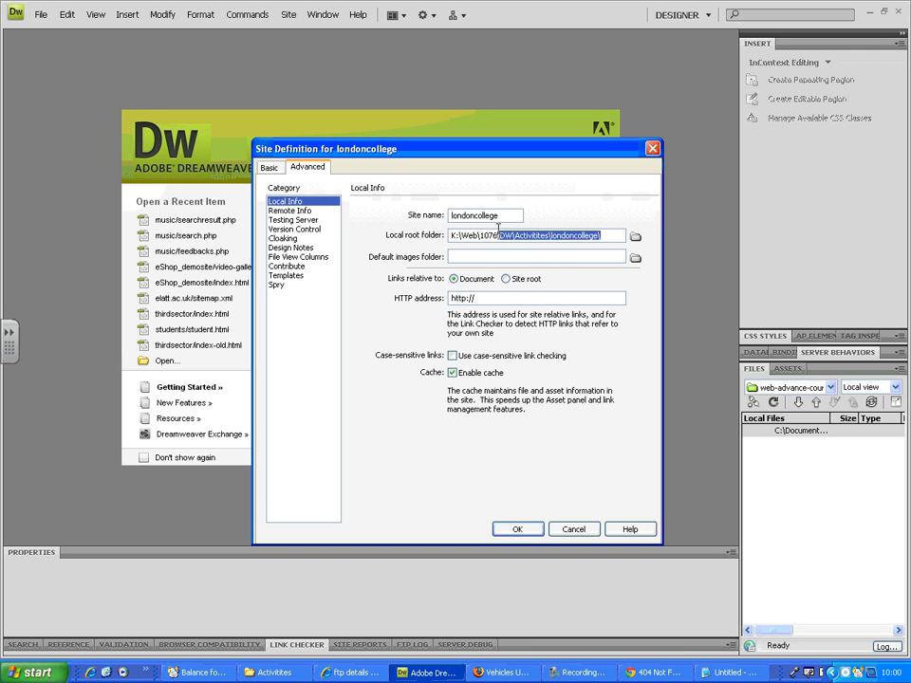
pyautogui.doubleClick(490, 216)
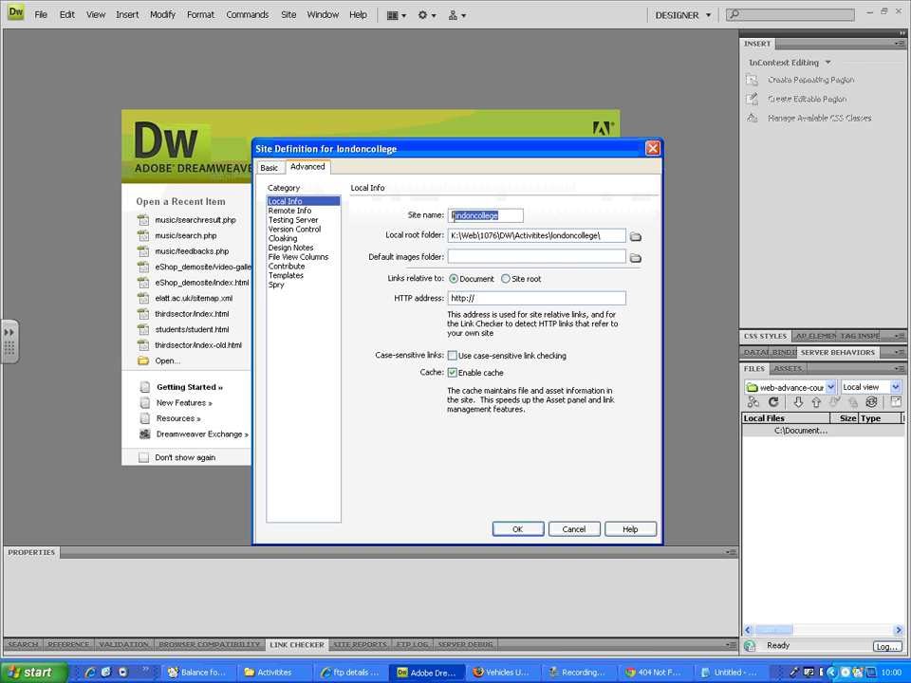
# Step: Set the site's remote access method to FTP in the site definition
pyautogui.click(294, 211)
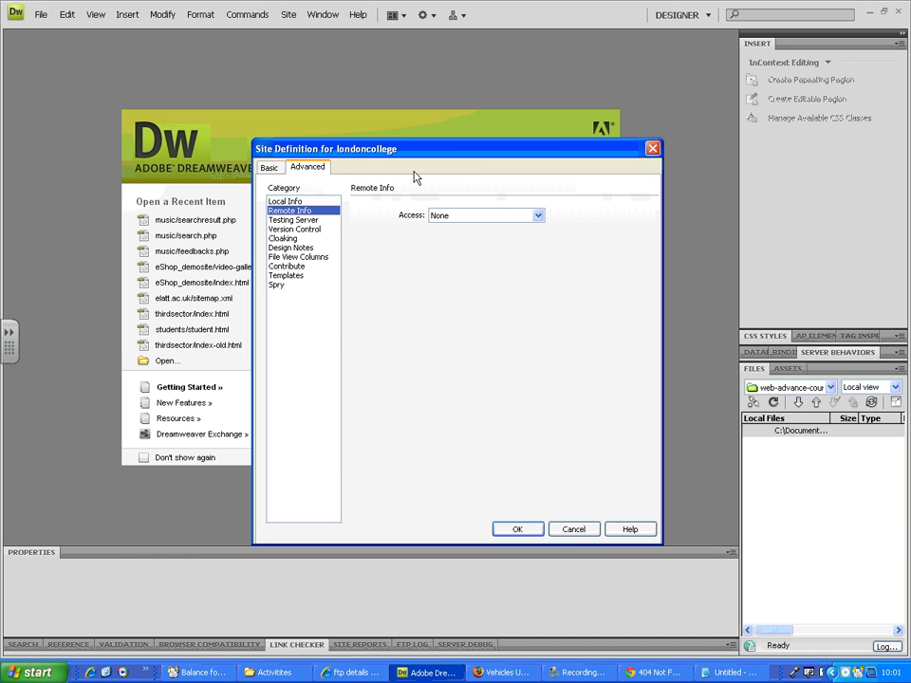
pyautogui.click(469, 216)
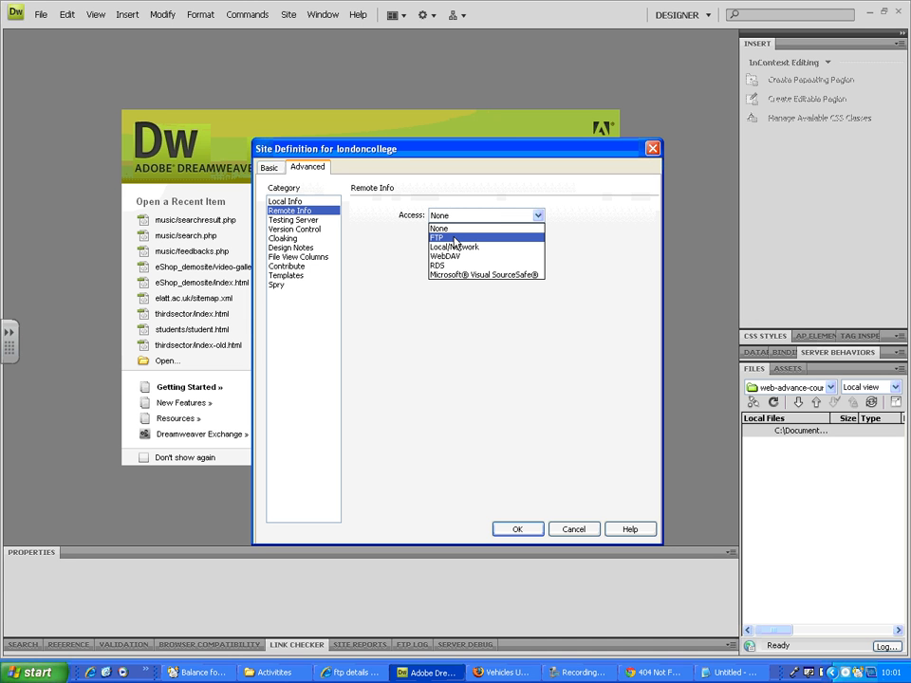
pyautogui.click(454, 239)
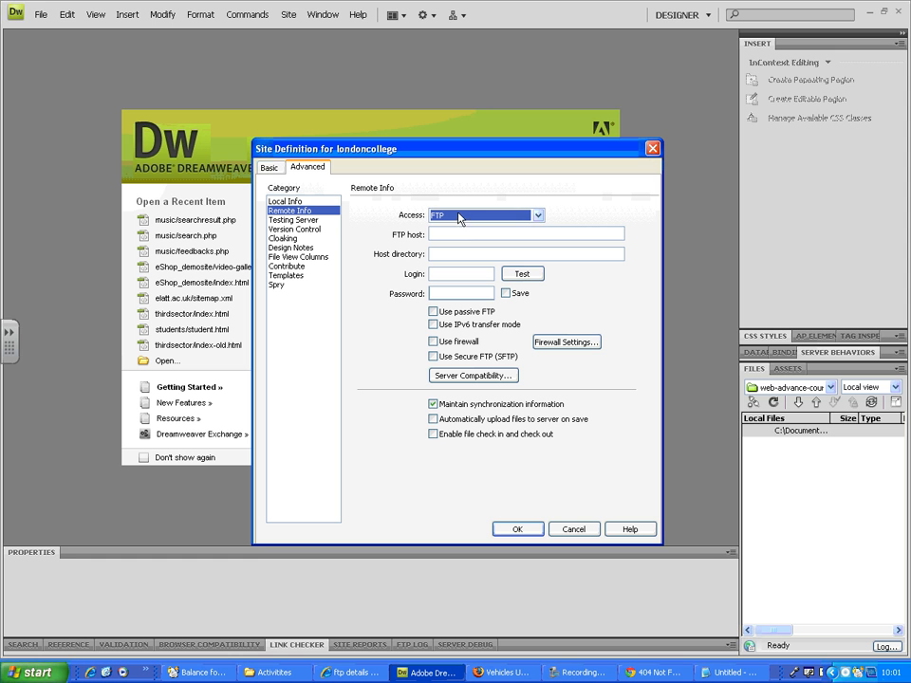
pyautogui.click(451, 235)
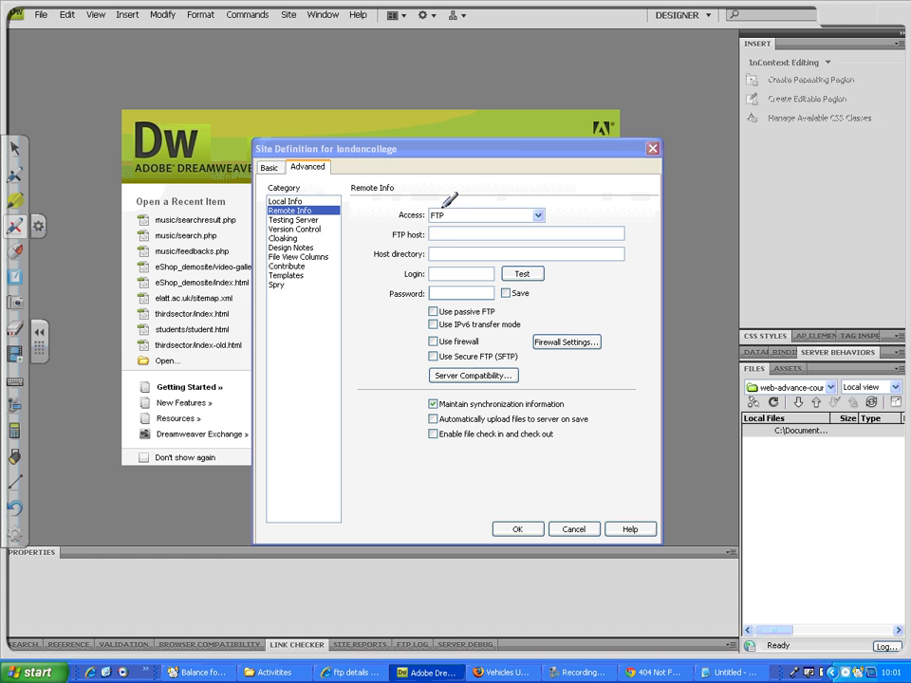
# Step: Circle the FTP host, Host directory, Login and Password labels in red ink, then clear the annotations
pyautogui.moveTo(388, 236)
pyautogui.mouseDown()
pyautogui.moveTo(425, 233)
pyautogui.moveTo(407, 225)
pyautogui.moveTo(368, 257)
pyautogui.moveTo(433, 253)
pyautogui.moveTo(395, 246)
pyautogui.moveTo(399, 272)
pyautogui.moveTo(431, 259)
pyautogui.moveTo(402, 267)
pyautogui.moveTo(381, 295)
pyautogui.moveTo(431, 293)
pyautogui.moveTo(415, 284)
pyautogui.mouseUp()
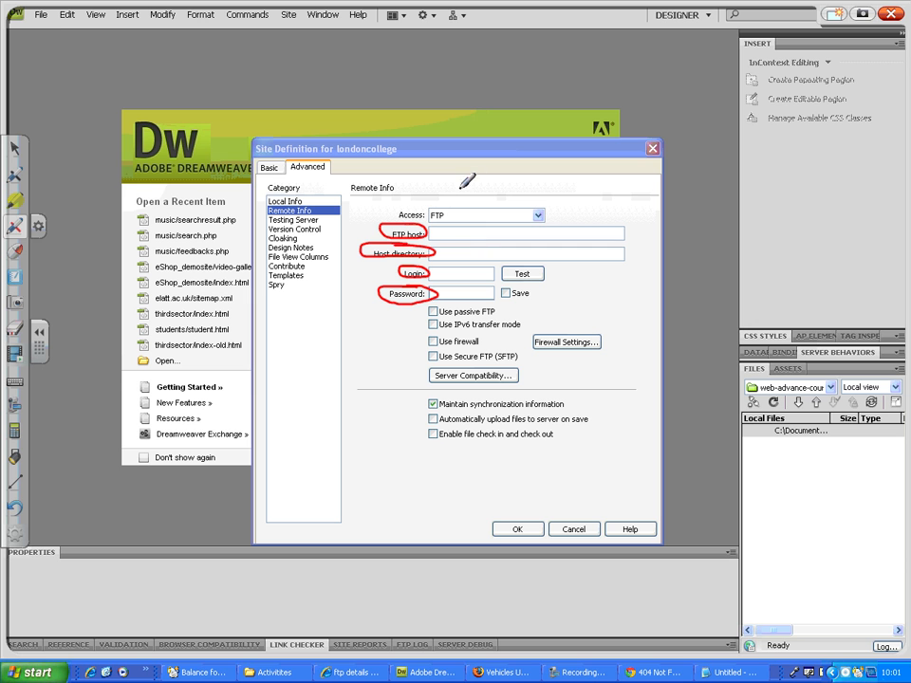
pyautogui.click(14, 148)
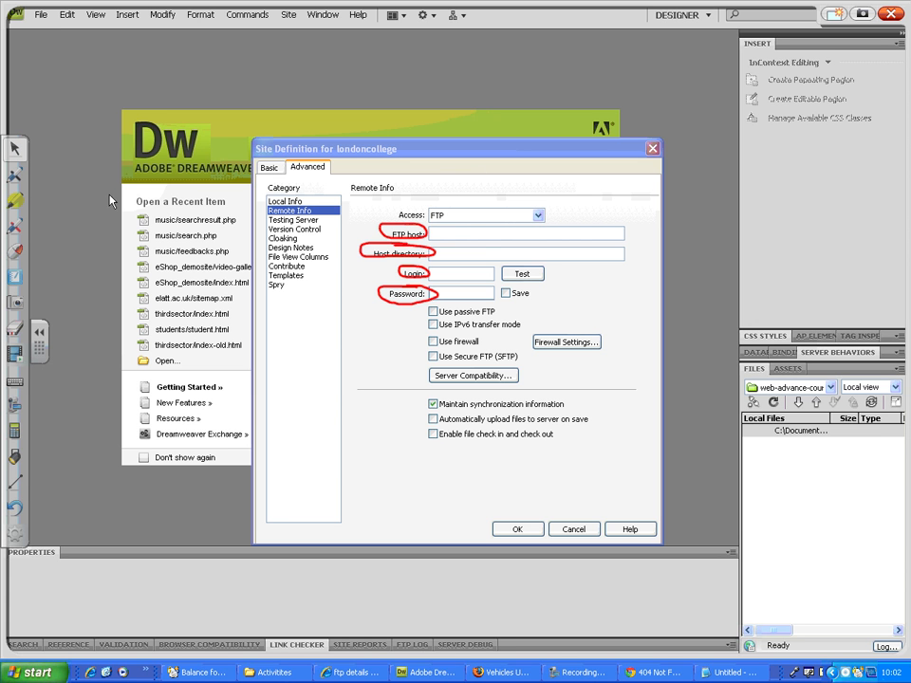
pyautogui.click(39, 334)
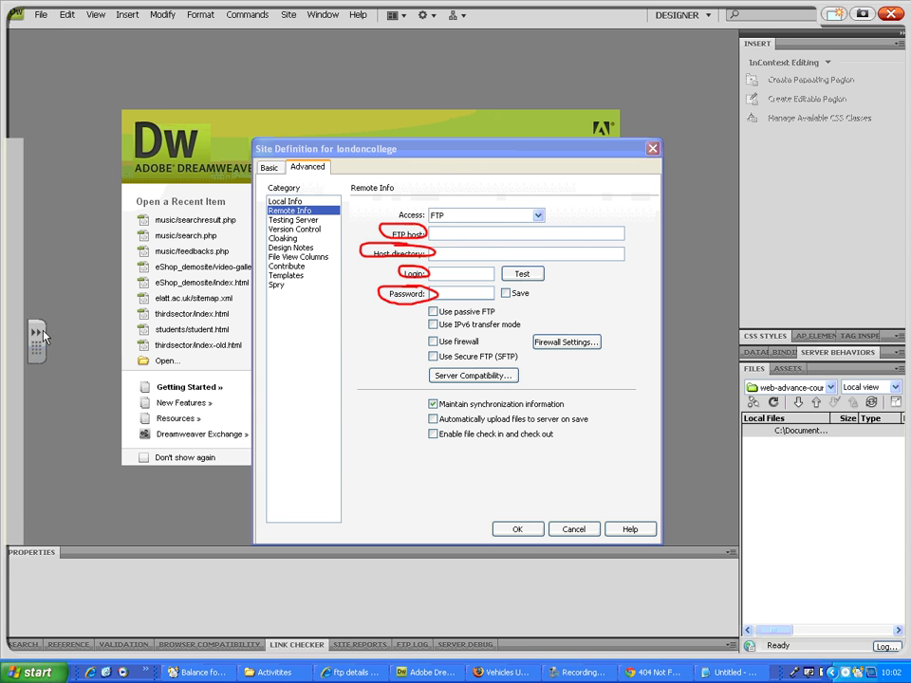
pyautogui.click(891, 15)
# Step: Switch to the ftp details email in Internet Explorer, expand its first message and copy the FTP host address
pyautogui.click(462, 233)
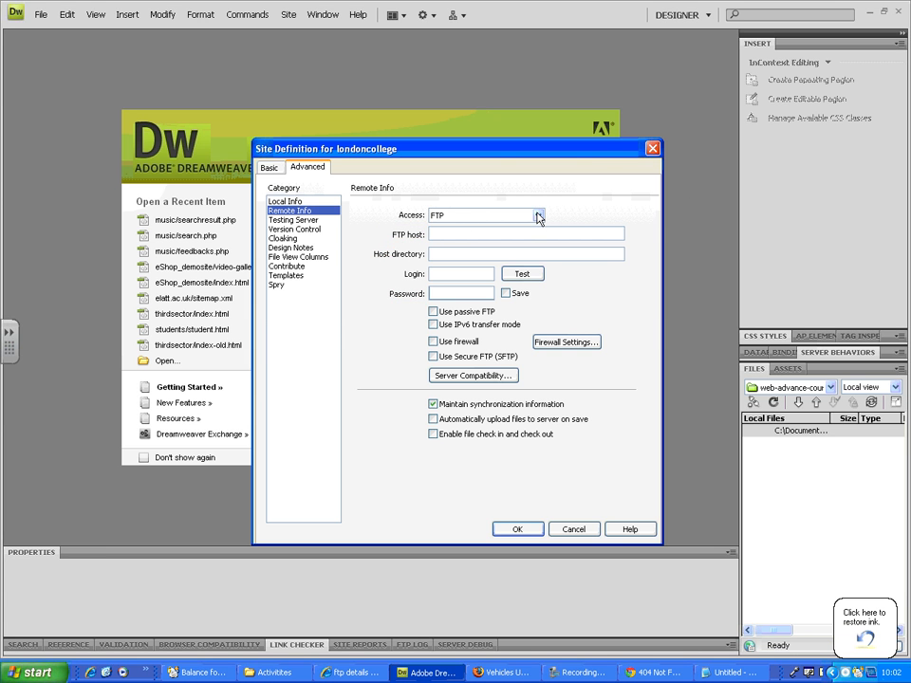
pyautogui.hotkey('alt', 'Tab')
pyautogui.hotkey('alt', 'Tab')
pyautogui.hotkey('alt', 'Tab')
pyautogui.press('Tab')
pyautogui.press('Tab')
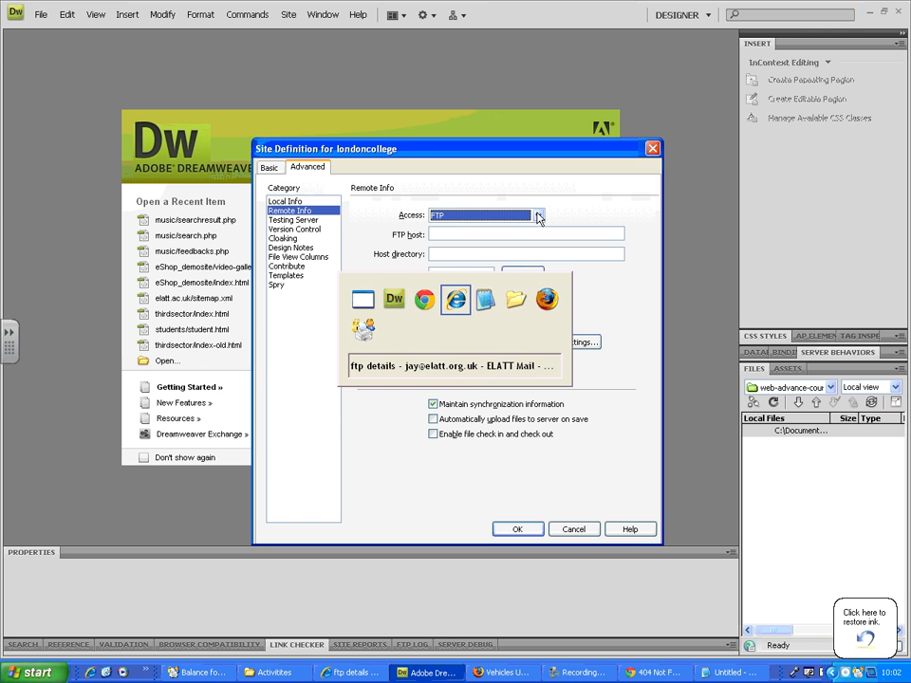
pyautogui.click(368, 324)
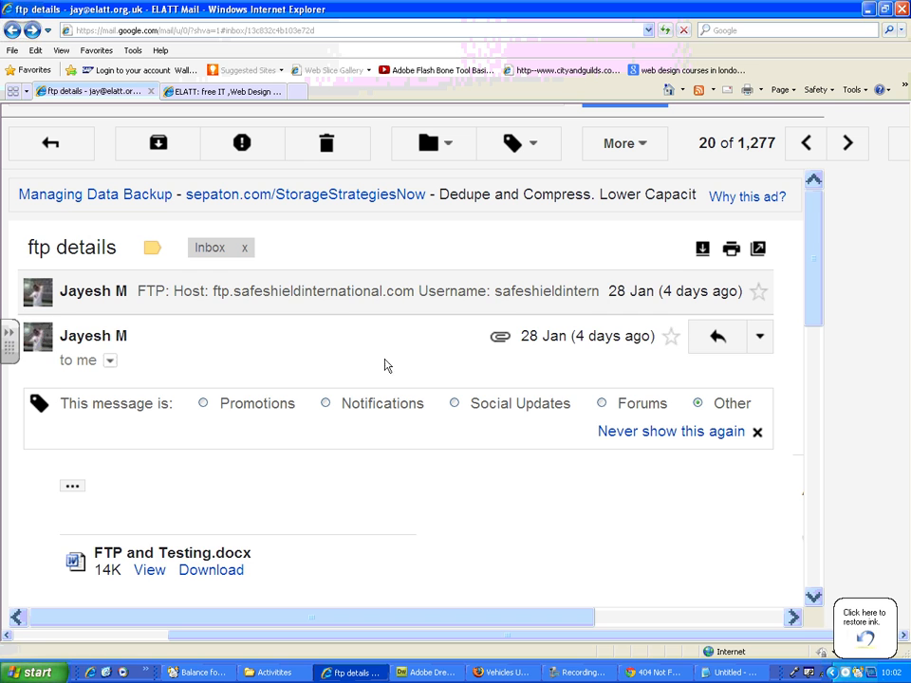
pyautogui.click(323, 295)
pyautogui.moveTo(424, 368); pyautogui.dragTo(188, 369)
pyautogui.hotkey('ctrl', 'c')
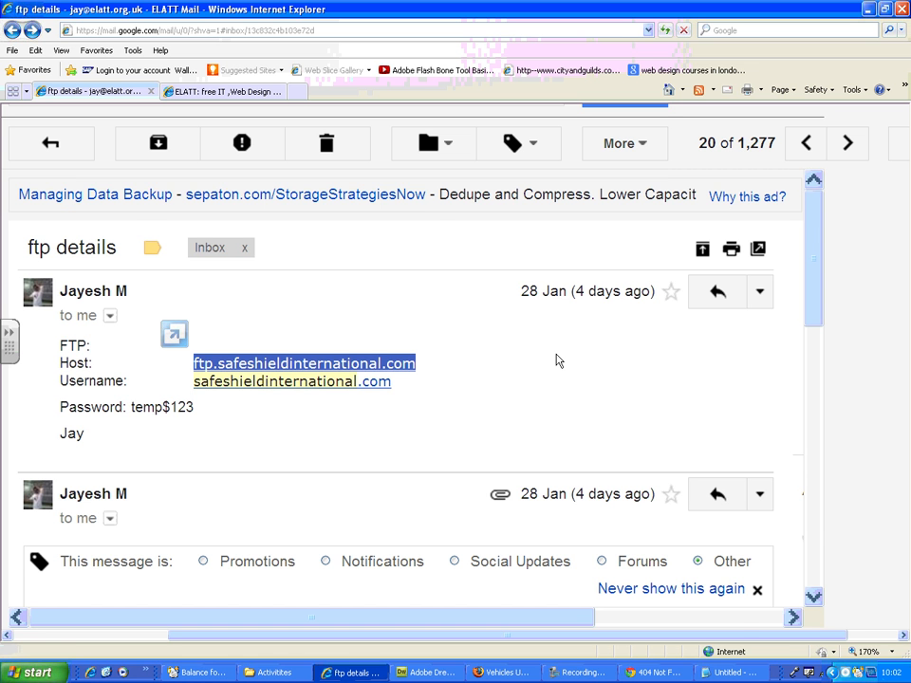
# Step: Switch back to Dreamweaver and set the site's FTP host to ftp.safeshieldinternational.com
pyautogui.hotkey('alt', 'Tab')
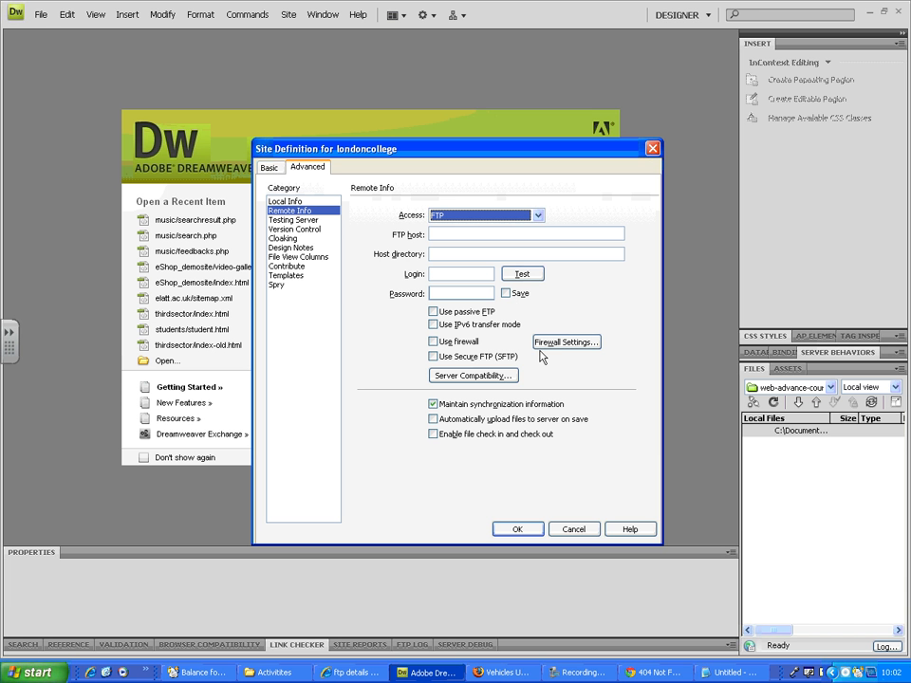
pyautogui.click(476, 235)
pyautogui.hotkey('ctrl', 'v')
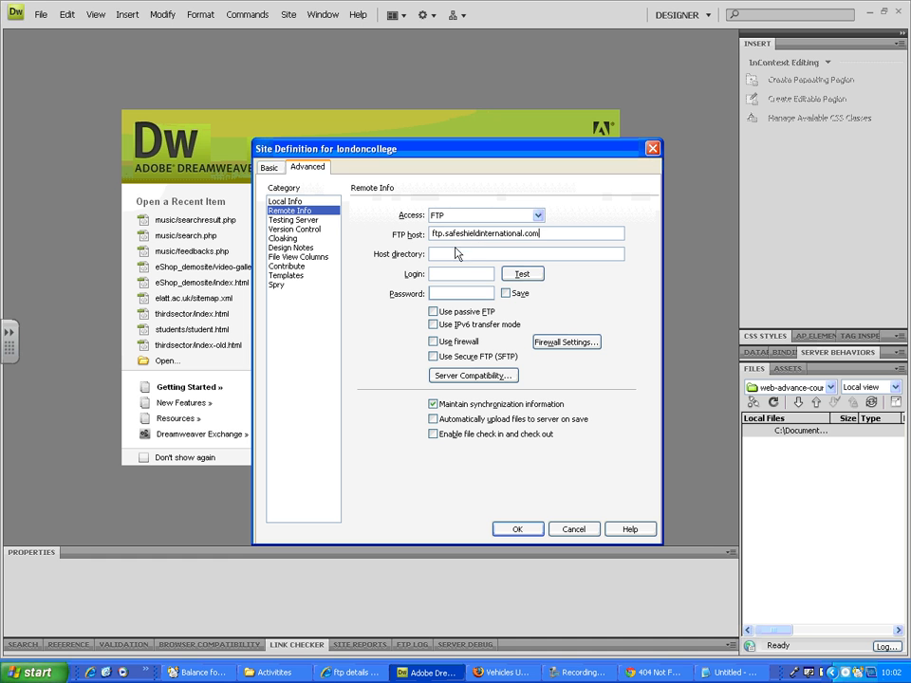
# Step: Copy the FTP username from the ftp details email and enter it as the login in Dreamweaver's site definition
pyautogui.moveTo(560, 231); pyautogui.dragTo(340, 285)
pyautogui.hotkey('alt', 'Tab')
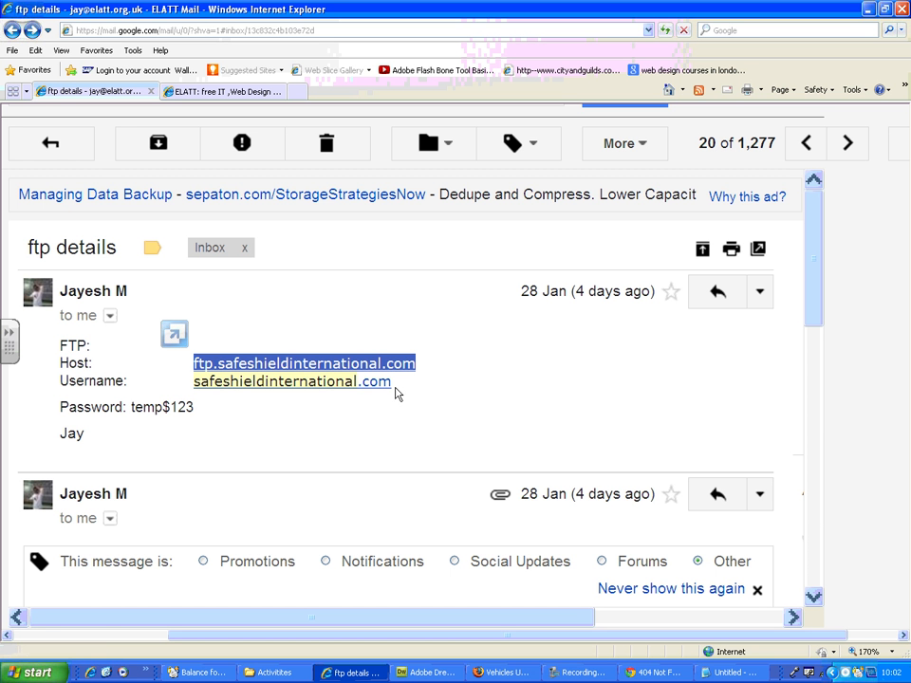
pyautogui.moveTo(393, 381); pyautogui.dragTo(194, 381)
pyautogui.hotkey('ctrl', 'c')
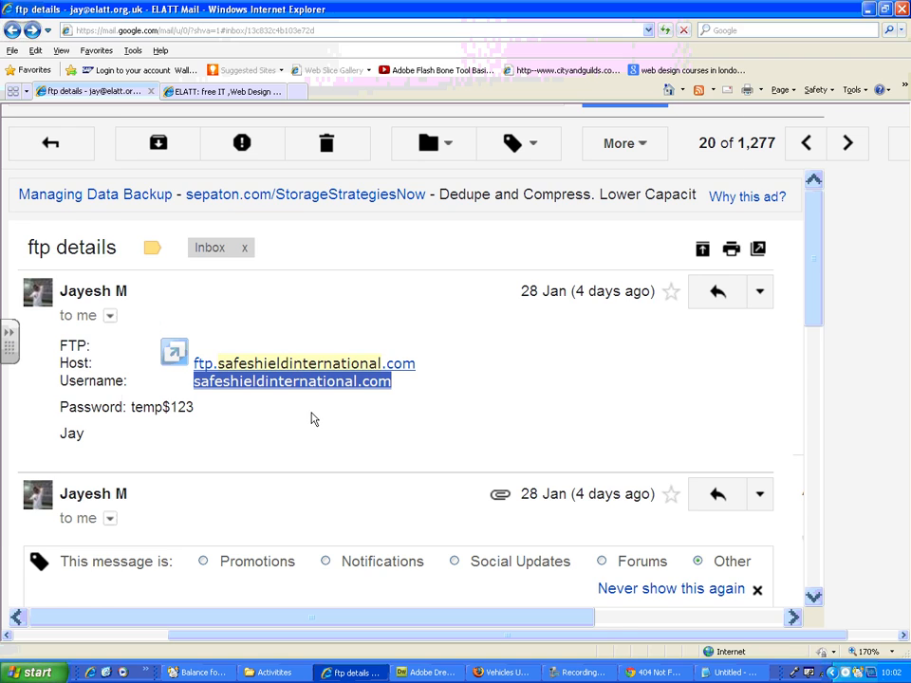
pyautogui.hotkey('alt', 'Tab')
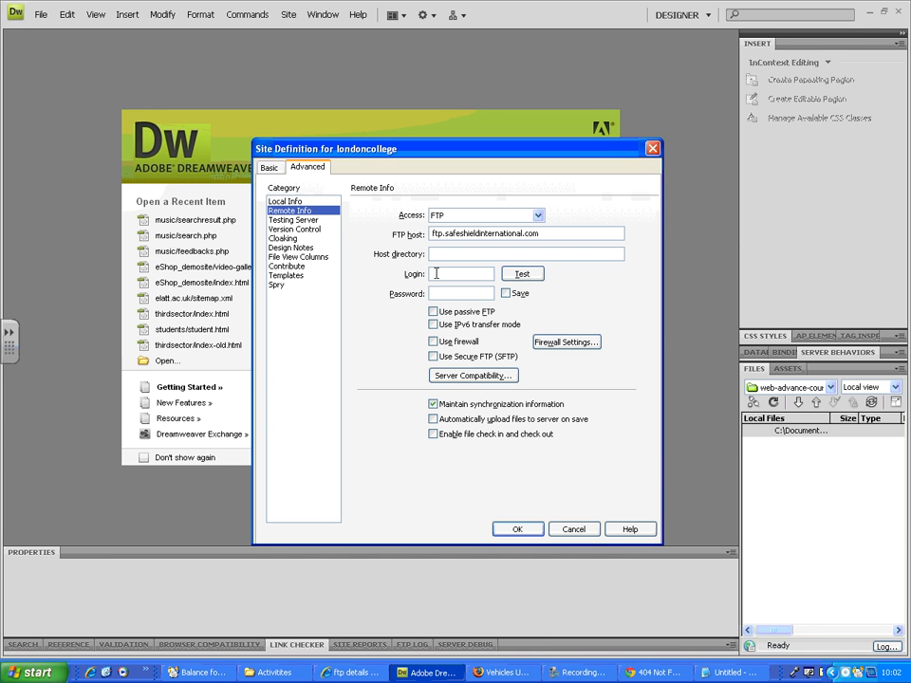
pyautogui.click(435, 273)
pyautogui.hotkey('ctrl', 'v')
# Step: Copy the FTP password from the email into the site definition's Password field and enable Use passive FTP
pyautogui.hotkey('alt', 'Tab')
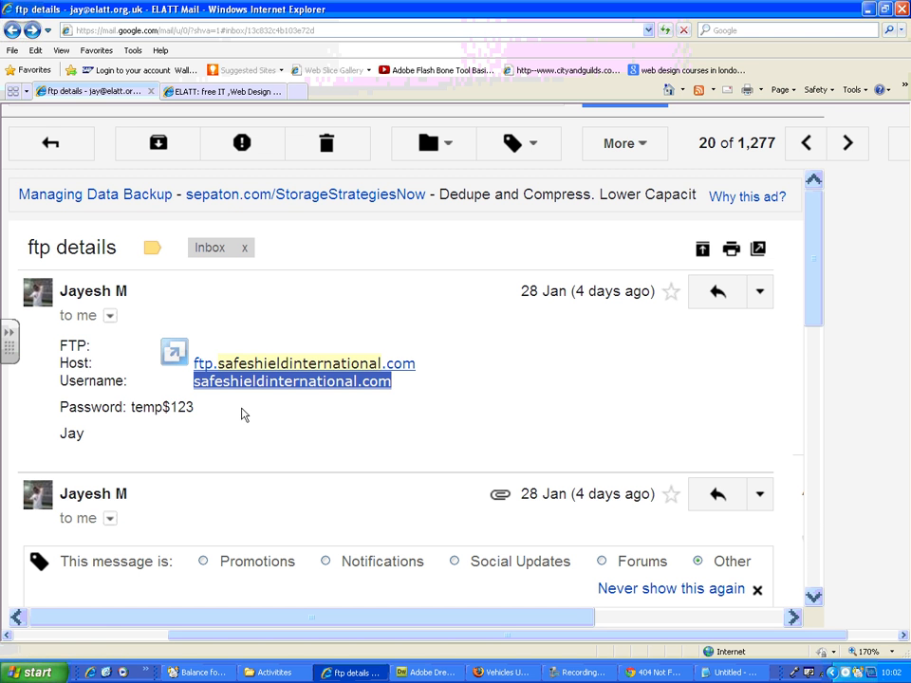
pyautogui.moveTo(194, 407); pyautogui.dragTo(142, 407)
pyautogui.hotkey('alt', 'Tab')
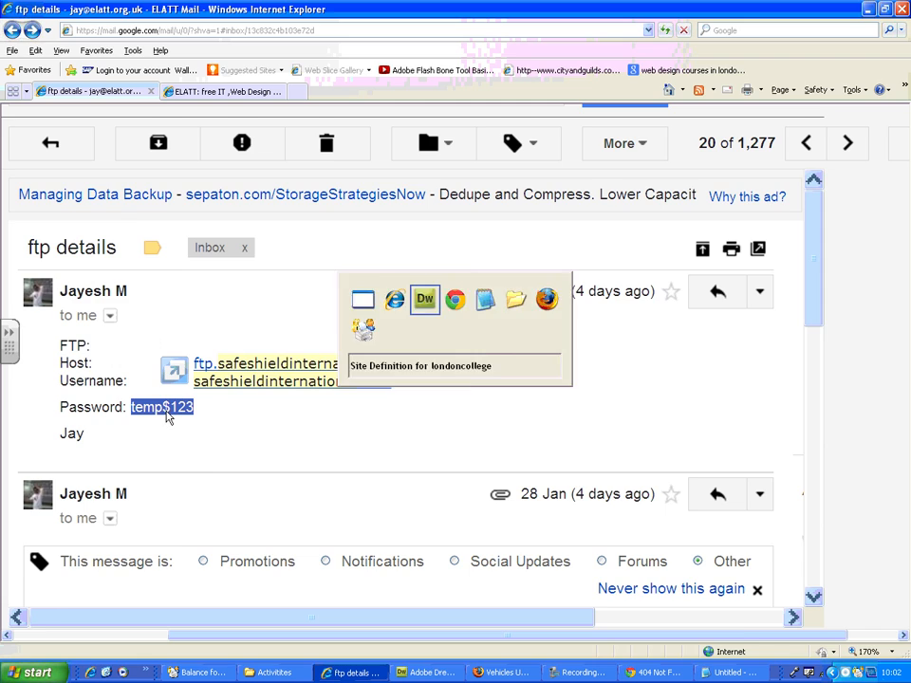
pyautogui.click(459, 293)
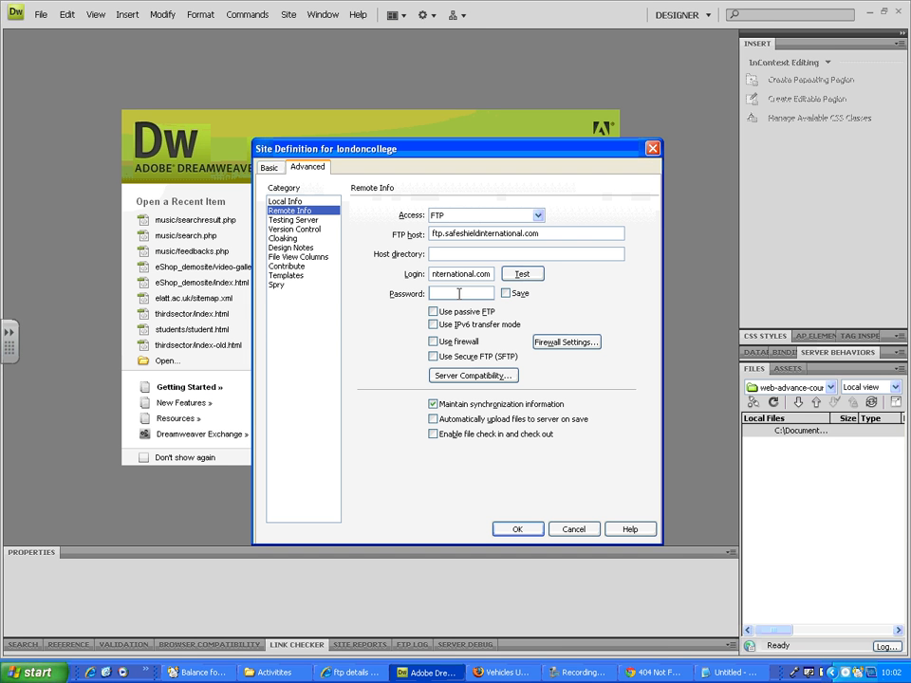
pyautogui.hotkey('ctrl', 'v')
pyautogui.click(434, 313)
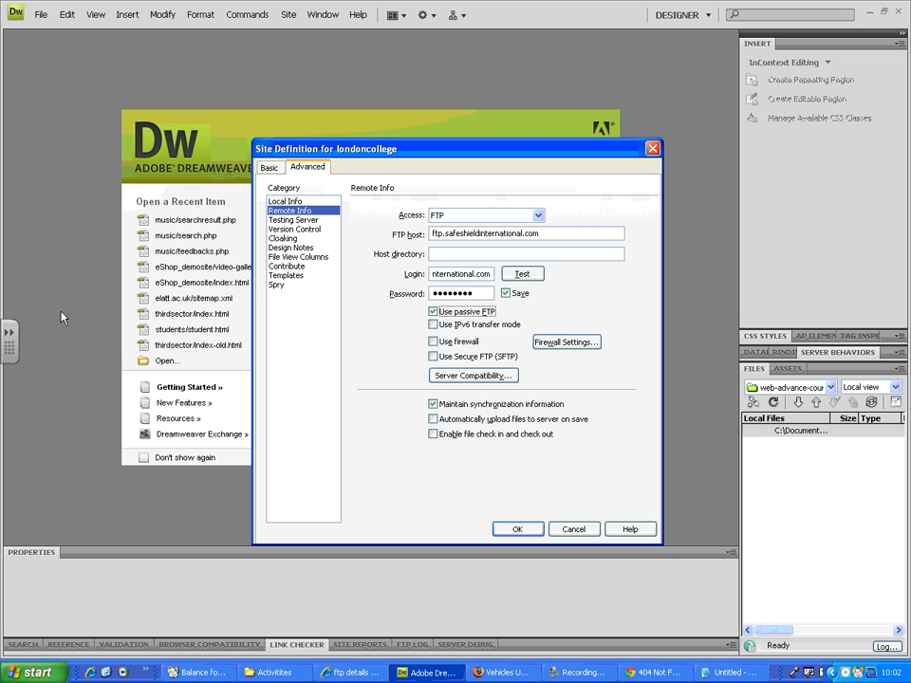
# Step: Circle the Use passive FTP option and draw an arrow beside the Log button in red ink, then clear the annotations
pyautogui.moveTo(8, 318)
pyautogui.click(14, 226)
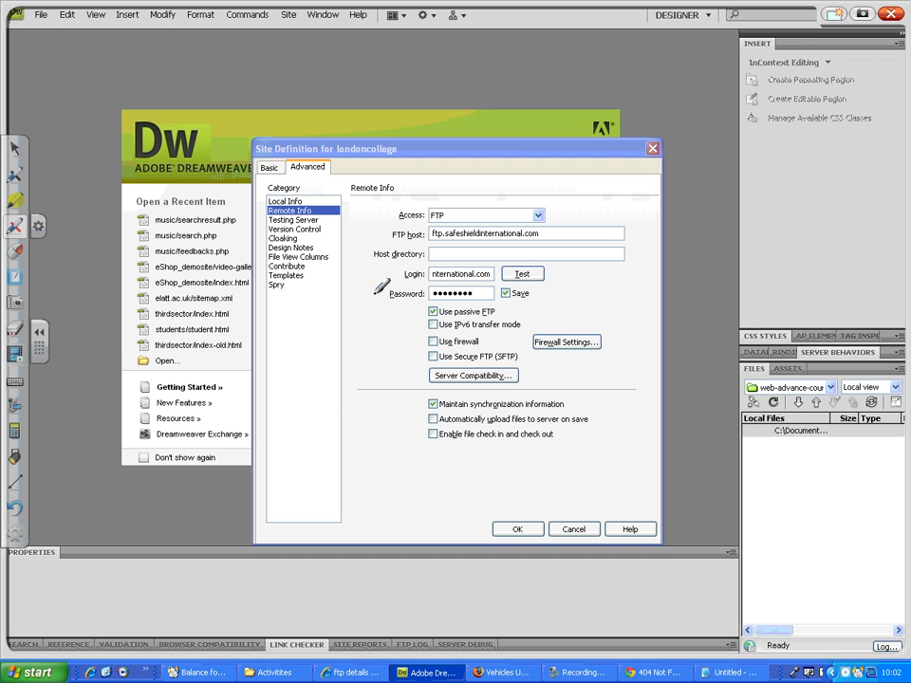
pyautogui.moveTo(418, 310)
pyautogui.mouseDown()
pyautogui.moveTo(495, 306)
pyautogui.moveTo(479, 329)
pyautogui.moveTo(403, 320)
pyautogui.mouseUp()
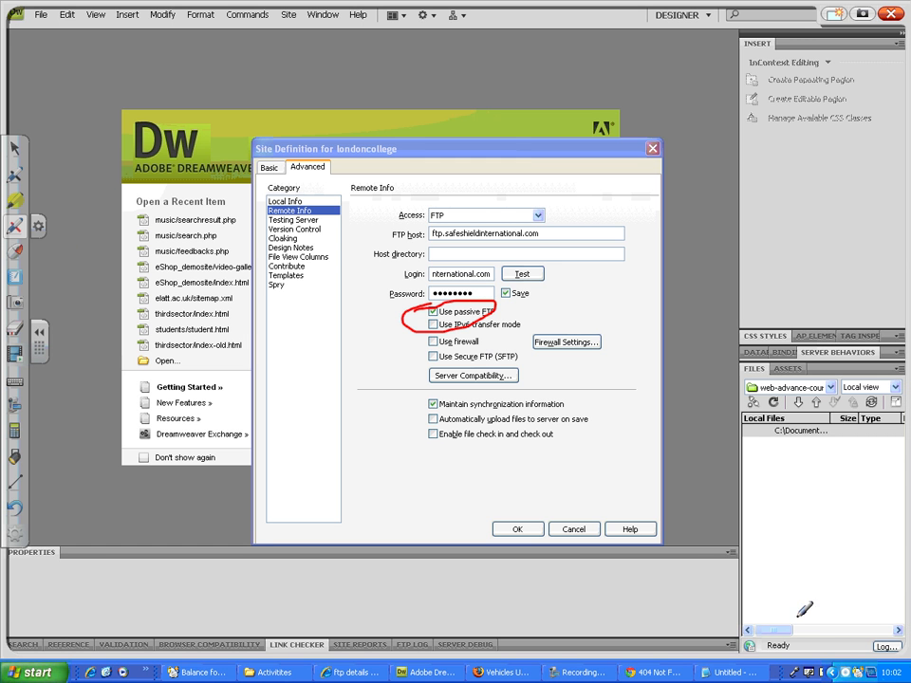
pyautogui.moveTo(853, 647)
pyautogui.mouseDown()
pyautogui.moveTo(838, 658)
pyautogui.moveTo(867, 658)
pyautogui.moveTo(826, 640)
pyautogui.moveTo(870, 619)
pyautogui.mouseUp()
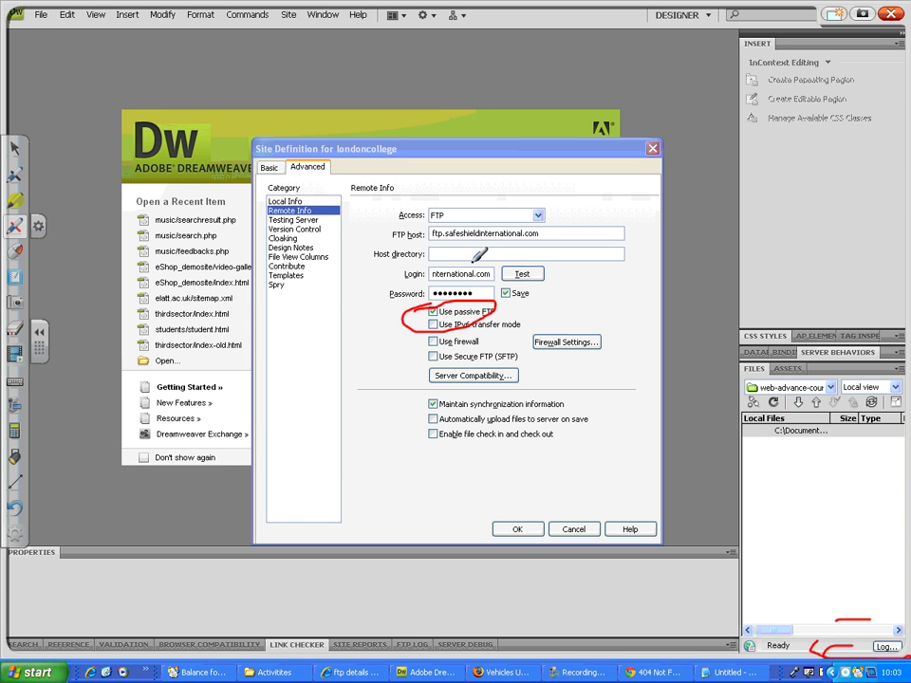
pyautogui.click(890, 14)
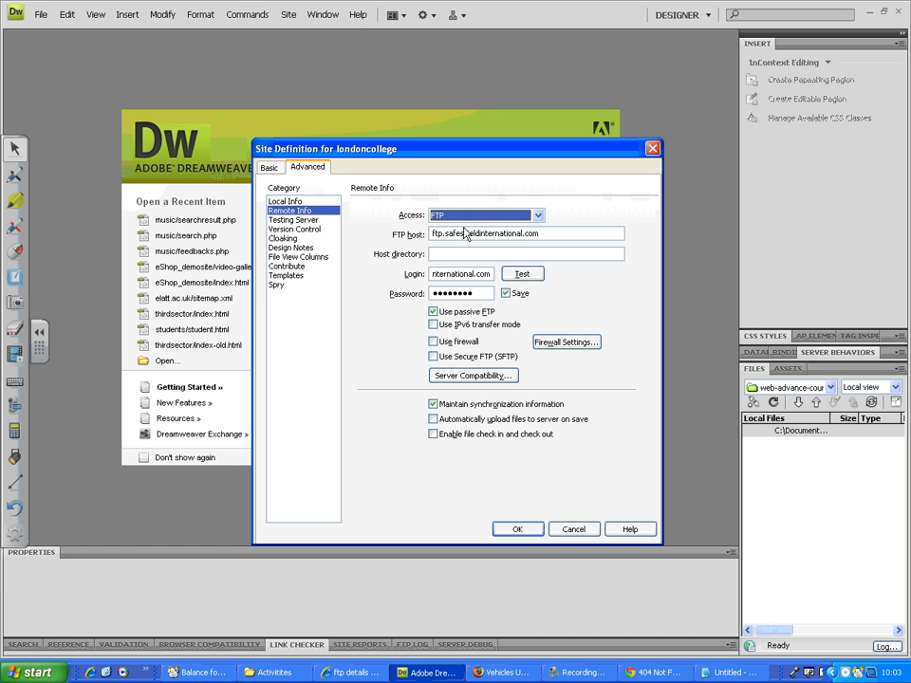
# Step: Test the FTP connection to the web server and save the londoncollege site definition, accepting the cache rebuild
pyautogui.click(533, 275)
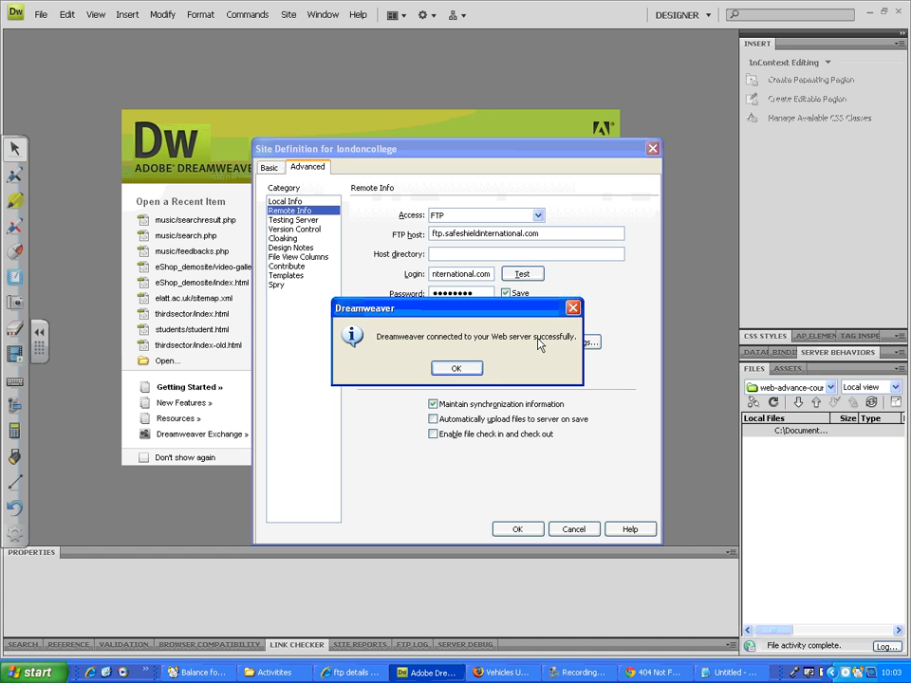
pyautogui.click(455, 370)
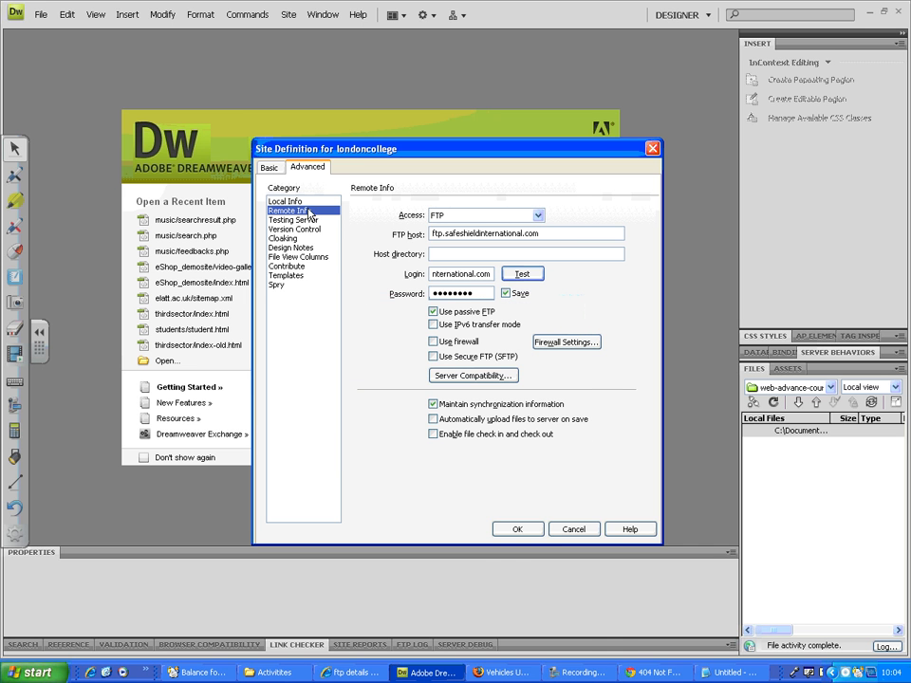
pyautogui.click(517, 529)
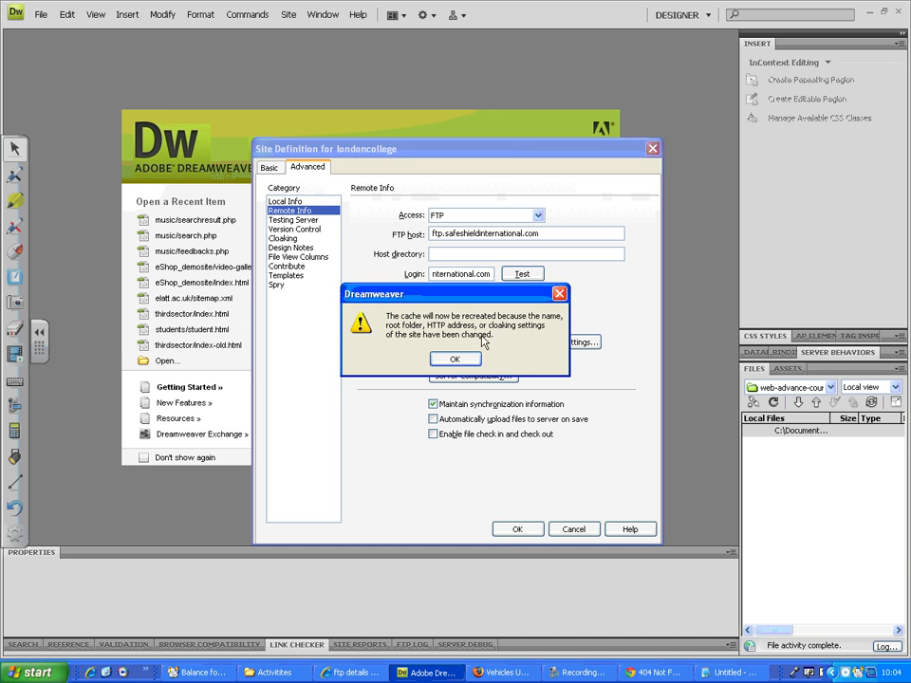
pyautogui.click(459, 361)
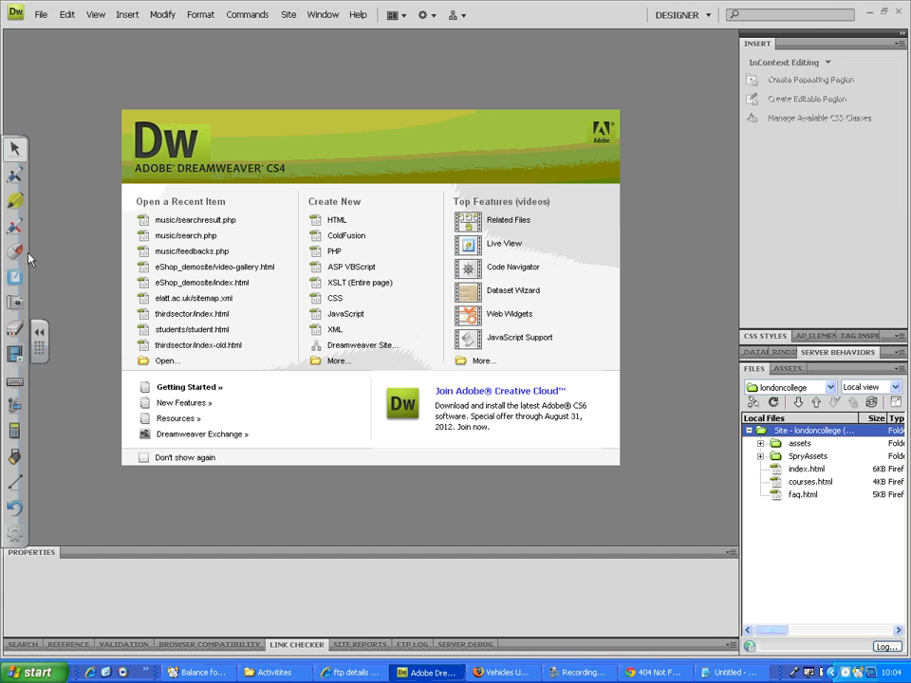
# Step: Circle the Files area, its Local view selector, the local file list and the Files label in red ink, then clear the annotations
pyautogui.click(14, 226)
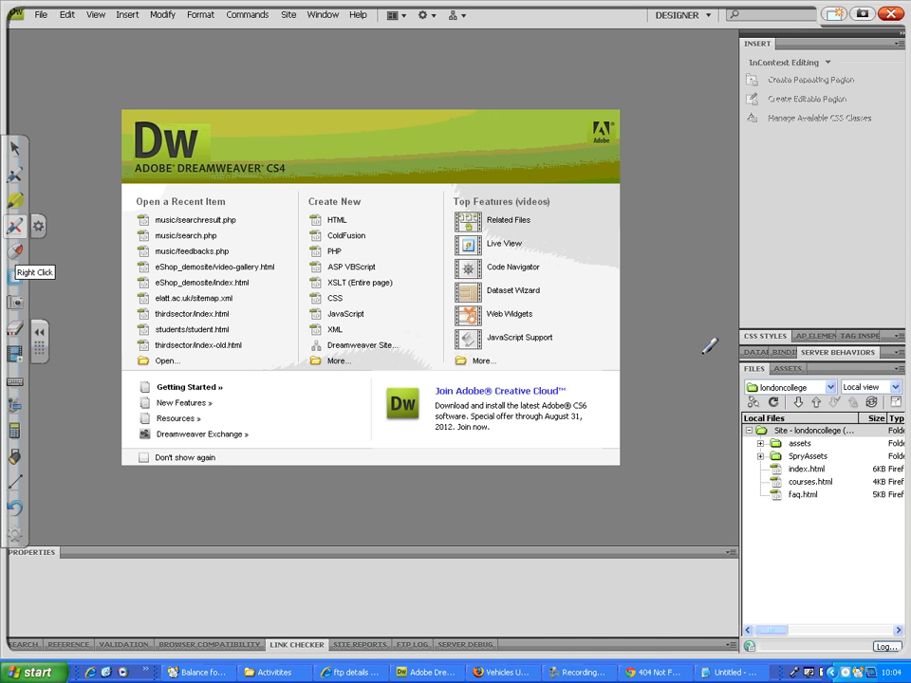
pyautogui.moveTo(702, 355)
pyautogui.mouseDown()
pyautogui.moveTo(742, 347)
pyautogui.moveTo(909, 446)
pyautogui.moveTo(908, 615)
pyautogui.moveTo(792, 634)
pyautogui.moveTo(703, 555)
pyautogui.moveTo(708, 346)
pyautogui.mouseUp()
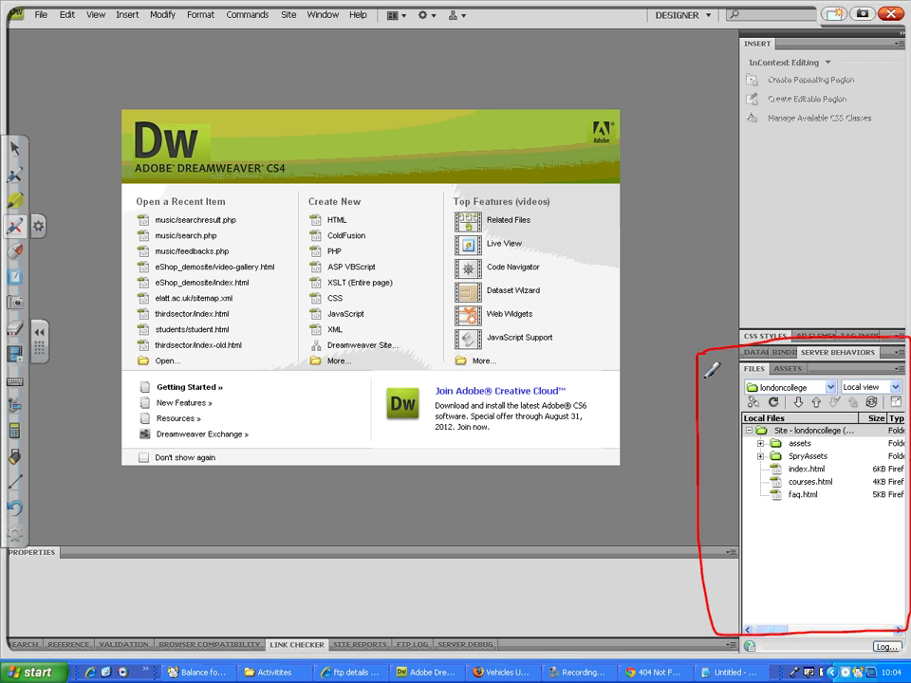
pyautogui.moveTo(877, 378)
pyautogui.mouseDown()
pyautogui.moveTo(849, 378)
pyautogui.moveTo(837, 396)
pyautogui.moveTo(887, 408)
pyautogui.moveTo(902, 383)
pyautogui.mouseUp()
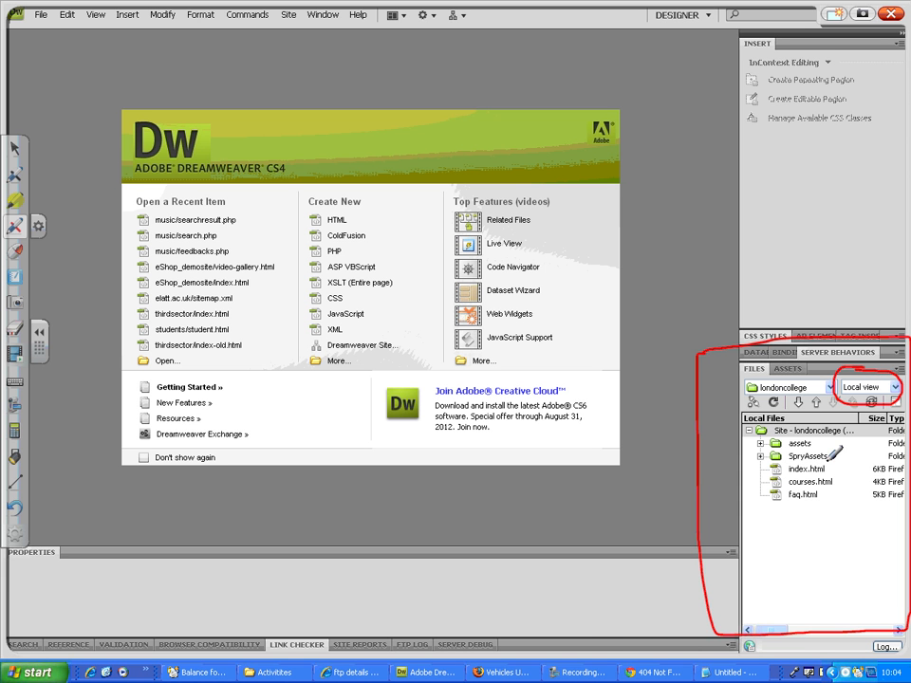
pyautogui.moveTo(854, 423)
pyautogui.mouseDown()
pyautogui.moveTo(770, 425)
pyautogui.moveTo(758, 517)
pyautogui.moveTo(868, 439)
pyautogui.moveTo(856, 417)
pyautogui.mouseUp()
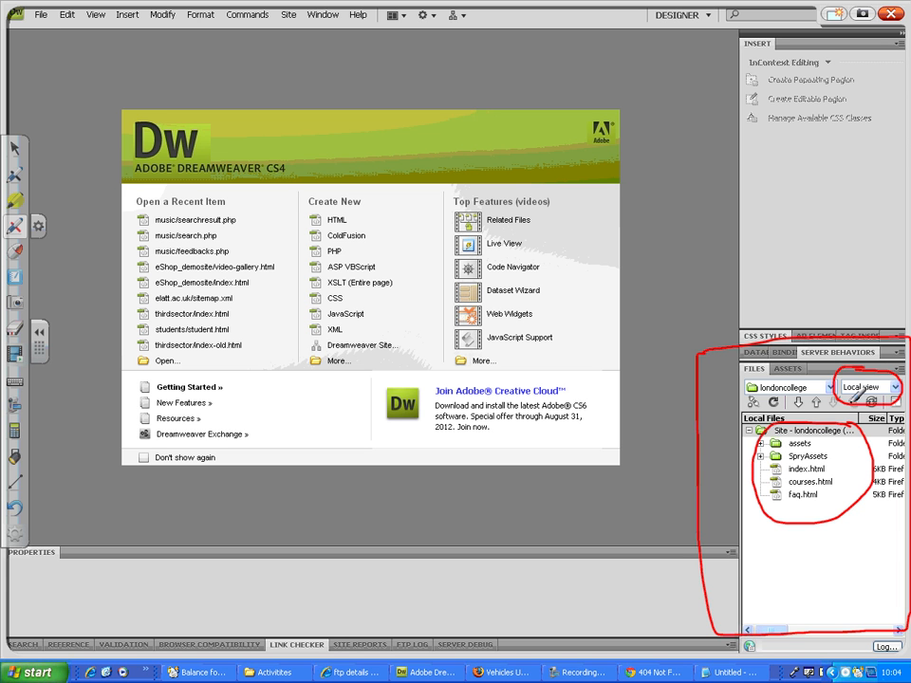
pyautogui.moveTo(770, 358)
pyautogui.mouseDown()
pyautogui.moveTo(738, 371)
pyautogui.moveTo(764, 353)
pyautogui.mouseUp()
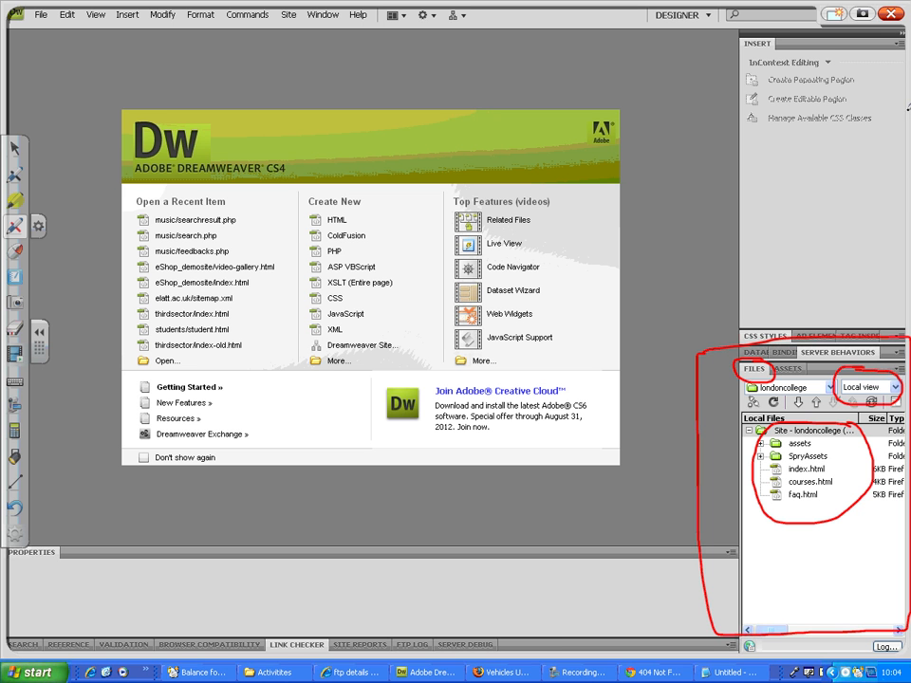
pyautogui.click(892, 14)
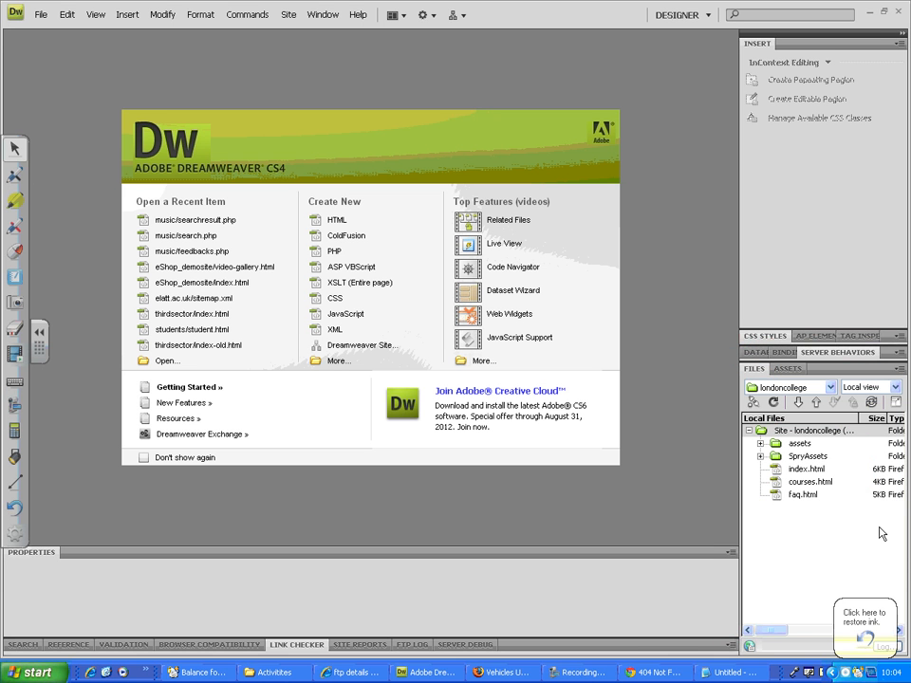
# Step: Show the londoncollege site in Remote view and temporarily circle the view selector and the remote folder list in red ink
pyautogui.click(878, 389)
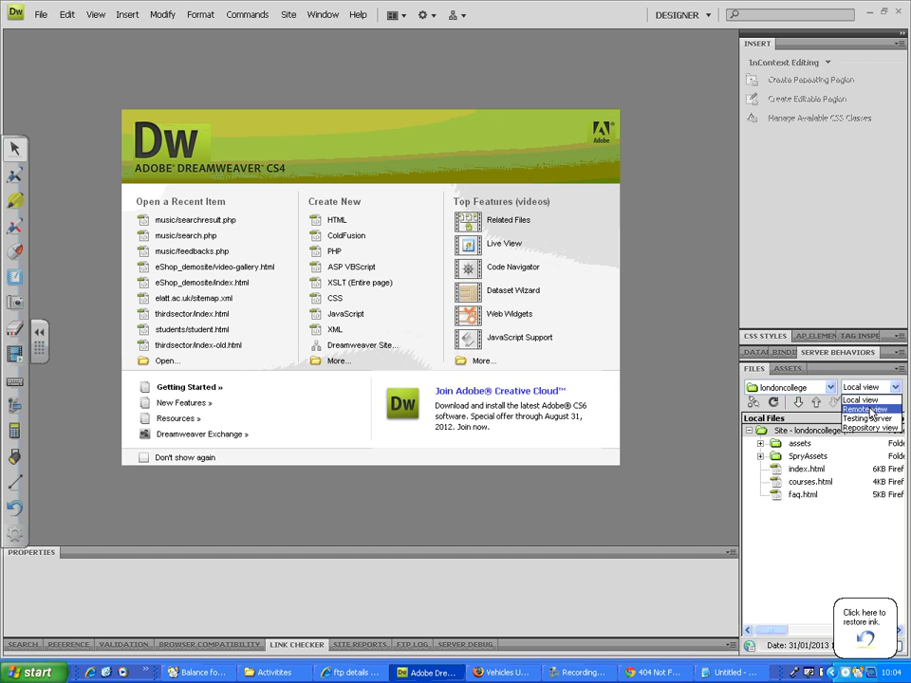
pyautogui.click(866, 409)
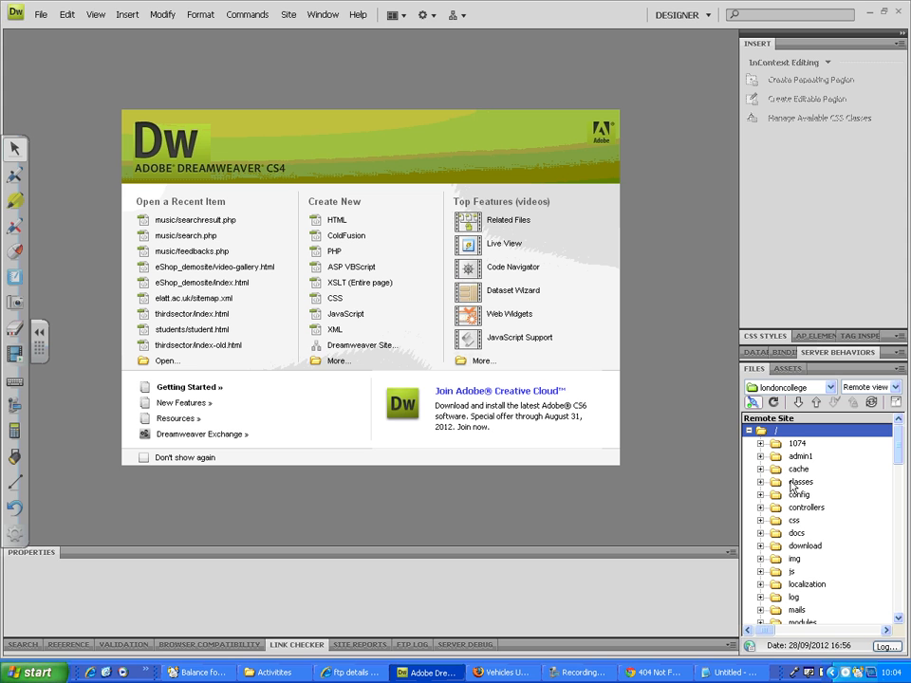
pyautogui.click(14, 226)
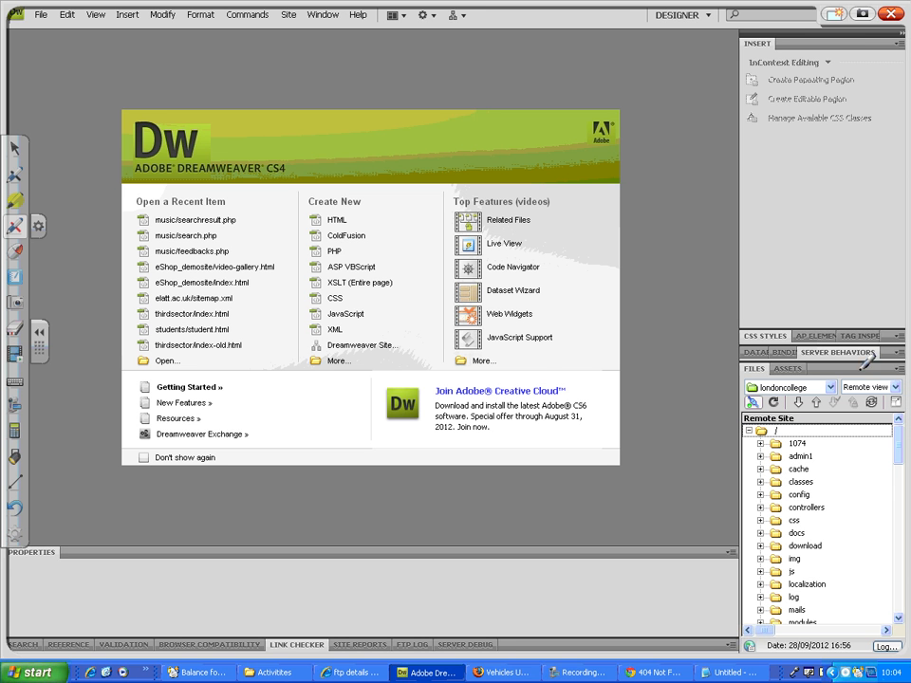
pyautogui.moveTo(860, 366)
pyautogui.mouseDown()
pyautogui.moveTo(823, 380)
pyautogui.moveTo(887, 404)
pyautogui.moveTo(900, 377)
pyautogui.moveTo(867, 370)
pyautogui.mouseUp()
pyautogui.moveTo(798, 417)
pyautogui.mouseDown()
pyautogui.moveTo(778, 415)
pyautogui.moveTo(727, 488)
pyautogui.moveTo(826, 612)
pyautogui.moveTo(865, 484)
pyautogui.moveTo(797, 416)
pyautogui.mouseUp()
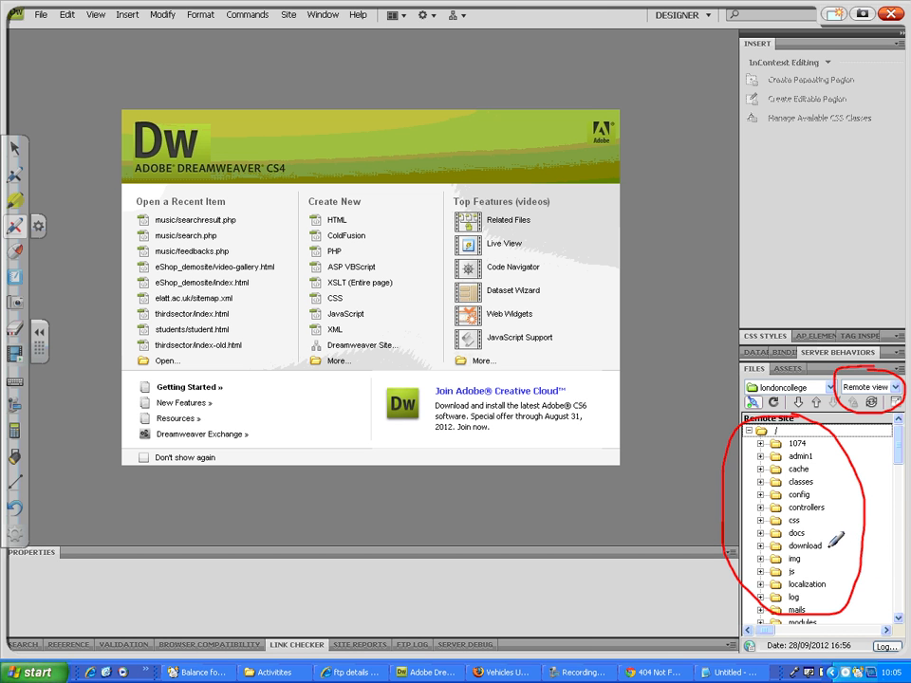
pyautogui.click(891, 15)
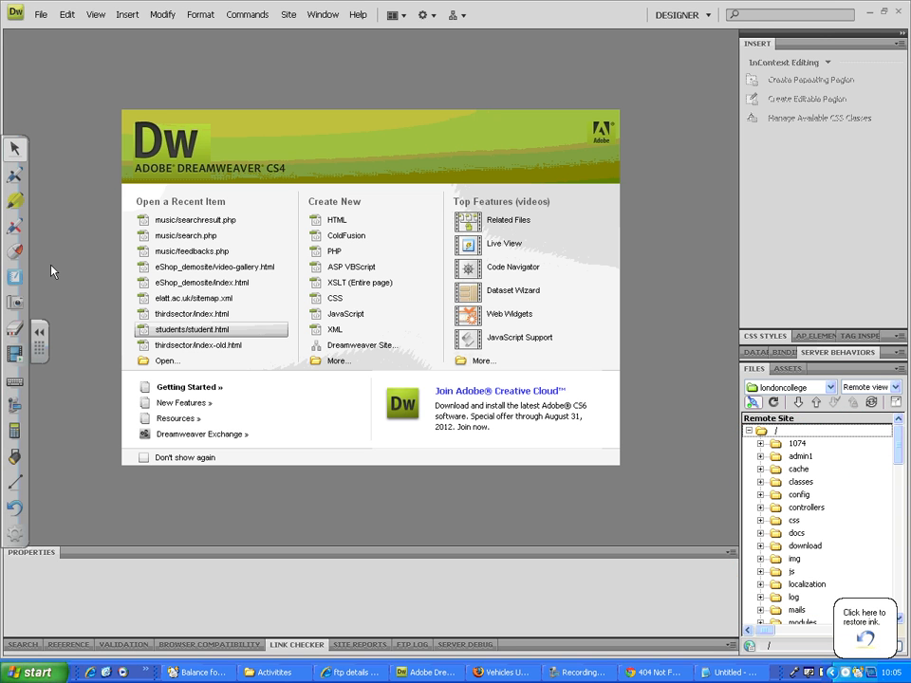
# Step: Mark the expand control in red ink, clear the ink, and expand the file view to show remote and local files side by side
pyautogui.click(14, 227)
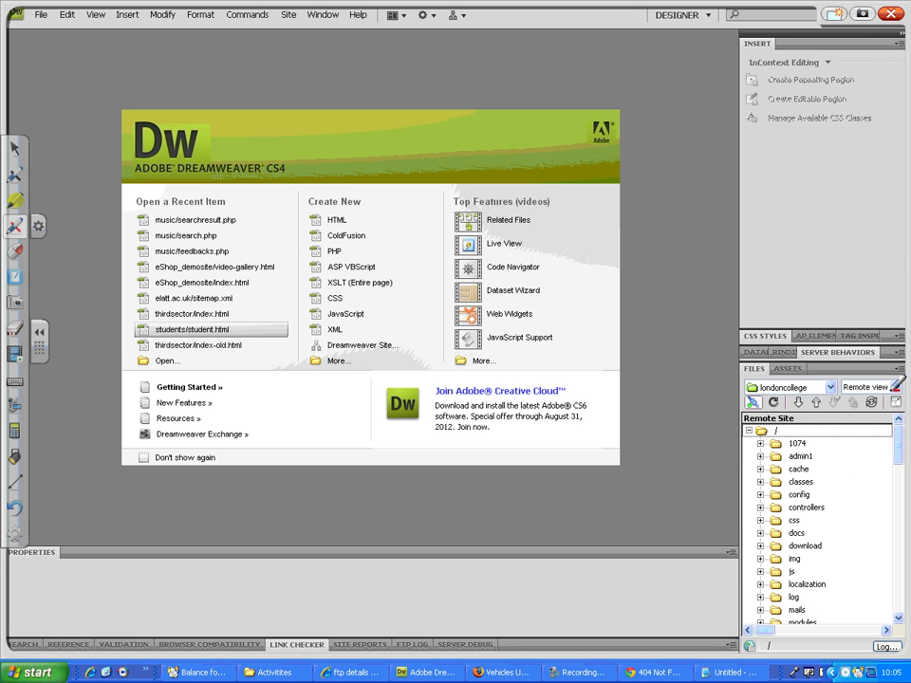
pyautogui.moveTo(896, 406)
pyautogui.mouseDown()
pyautogui.moveTo(888, 408)
pyautogui.moveTo(899, 397)
pyautogui.moveTo(897, 404)
pyautogui.mouseUp()
pyautogui.click(892, 15)
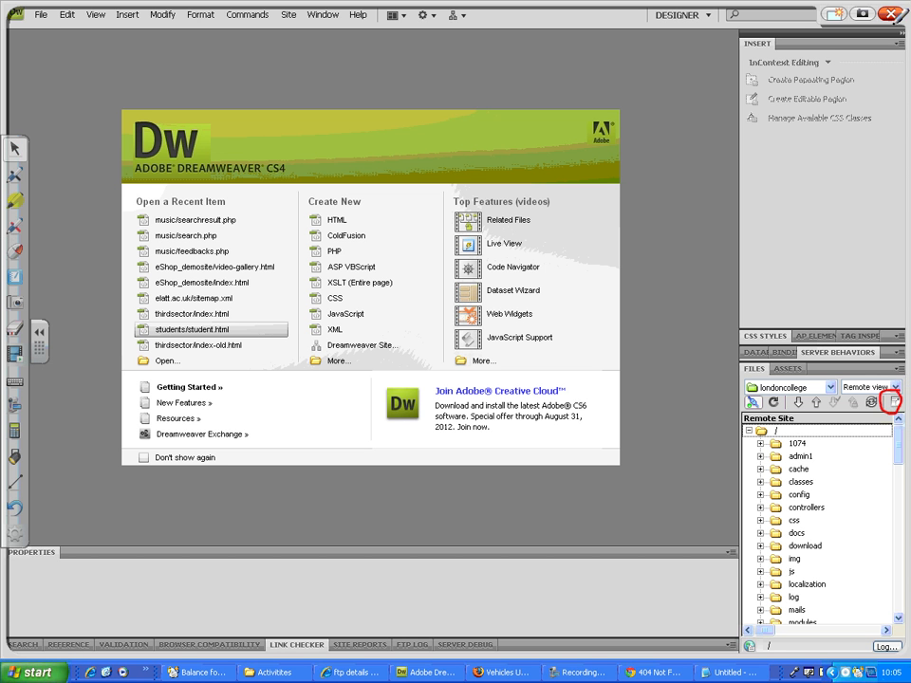
pyautogui.click(895, 403)
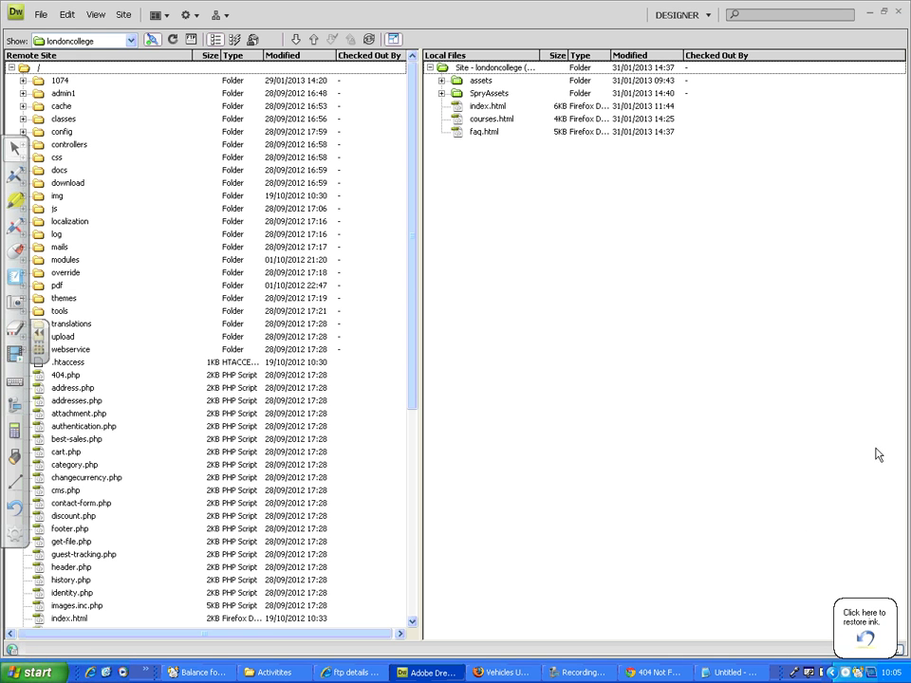
# Step: Circle the remote file list, Remote Site label, Local Files label and list, and the expand control in red ink, then clear the ink
pyautogui.click(15, 227)
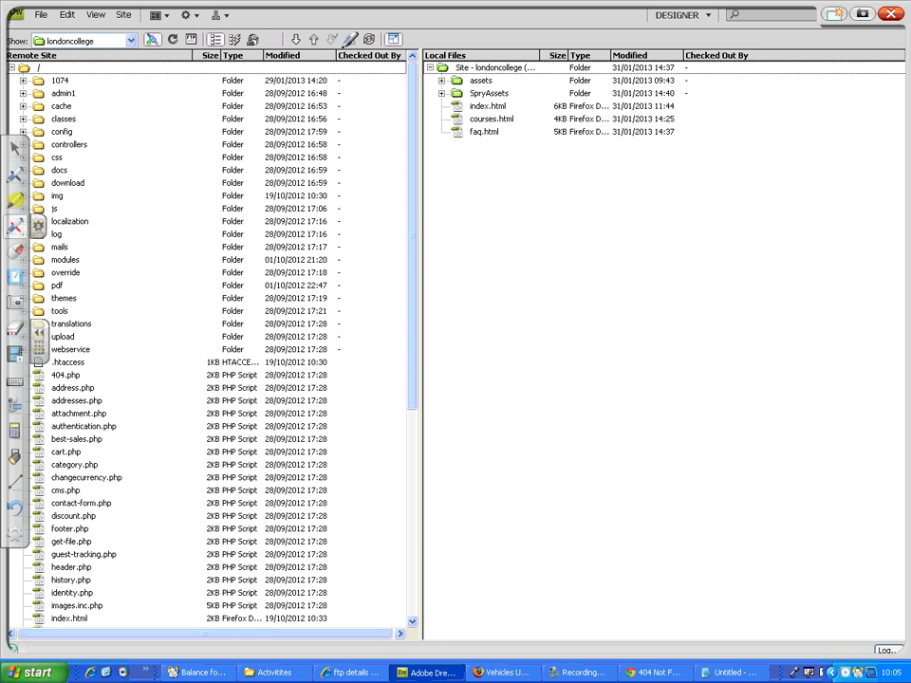
pyautogui.moveTo(345, 42)
pyautogui.mouseDown()
pyautogui.moveTo(13, 17)
pyautogui.moveTo(29, 453)
pyautogui.moveTo(146, 646)
pyautogui.moveTo(368, 511)
pyautogui.moveTo(368, 185)
pyautogui.moveTo(325, 41)
pyautogui.mouseUp()
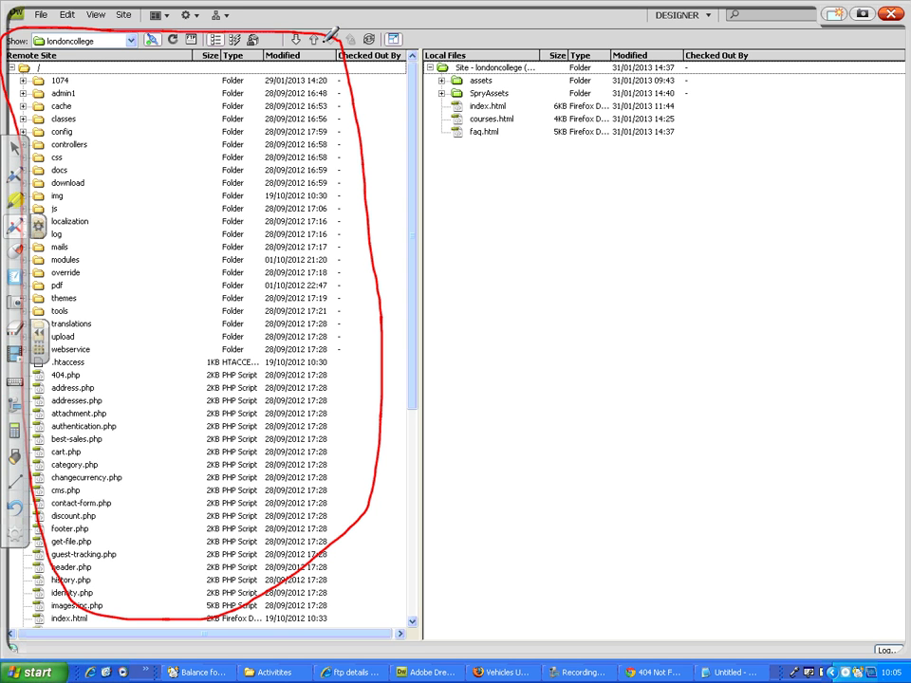
pyautogui.moveTo(50, 30)
pyautogui.mouseDown()
pyautogui.moveTo(13, 57)
pyautogui.moveTo(48, 29)
pyautogui.moveTo(59, 43)
pyautogui.mouseUp()
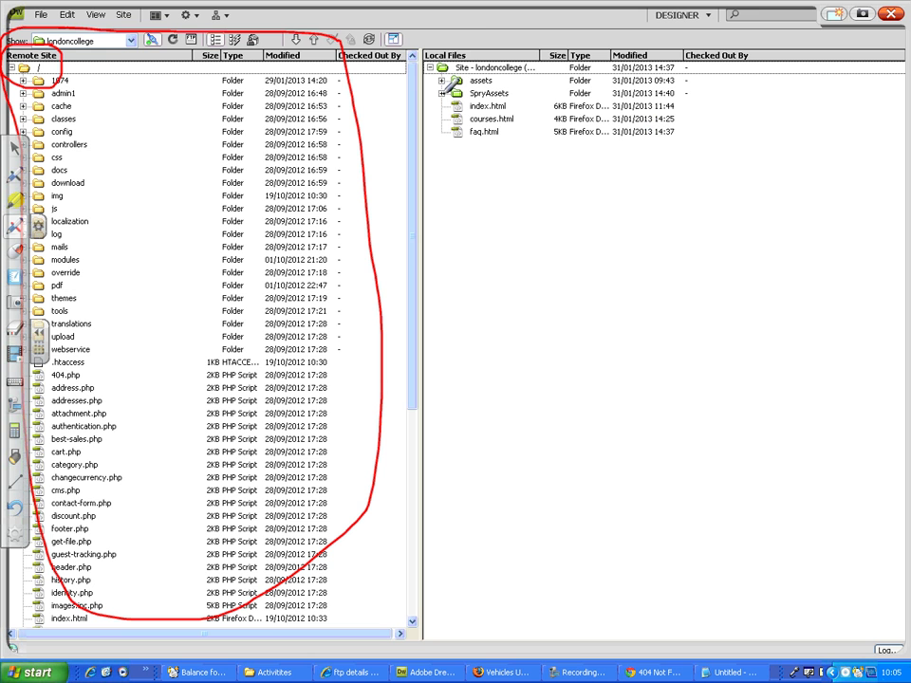
pyautogui.moveTo(443, 35)
pyautogui.mouseDown()
pyautogui.moveTo(423, 133)
pyautogui.moveTo(444, 368)
pyautogui.moveTo(758, 333)
pyautogui.moveTo(647, 44)
pyautogui.moveTo(444, 26)
pyautogui.moveTo(463, 90)
pyautogui.moveTo(438, 46)
pyautogui.mouseUp()
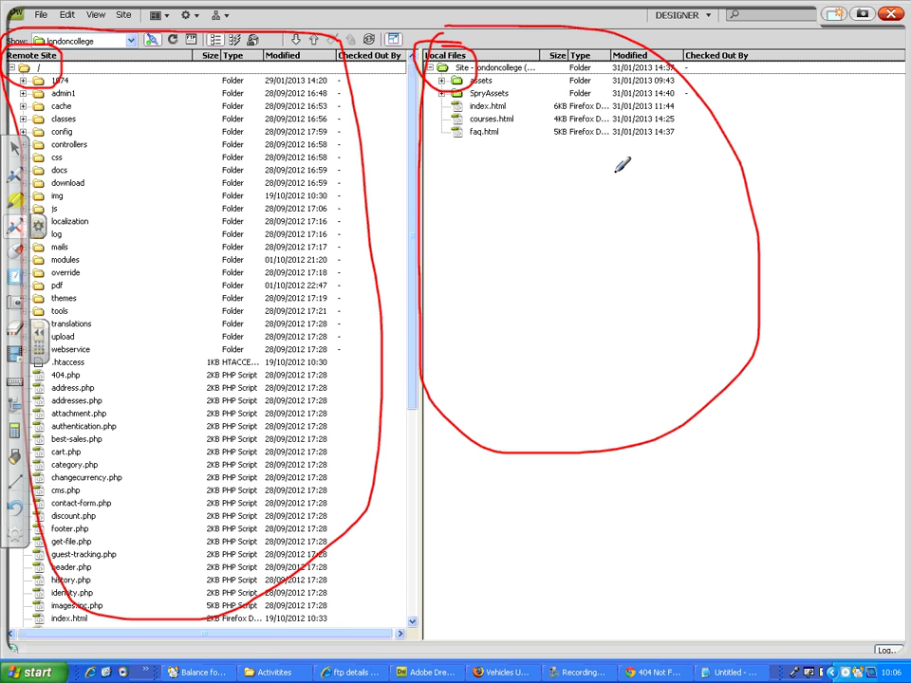
pyautogui.moveTo(391, 21)
pyautogui.mouseDown()
pyautogui.moveTo(380, 50)
pyautogui.moveTo(408, 60)
pyautogui.mouseUp()
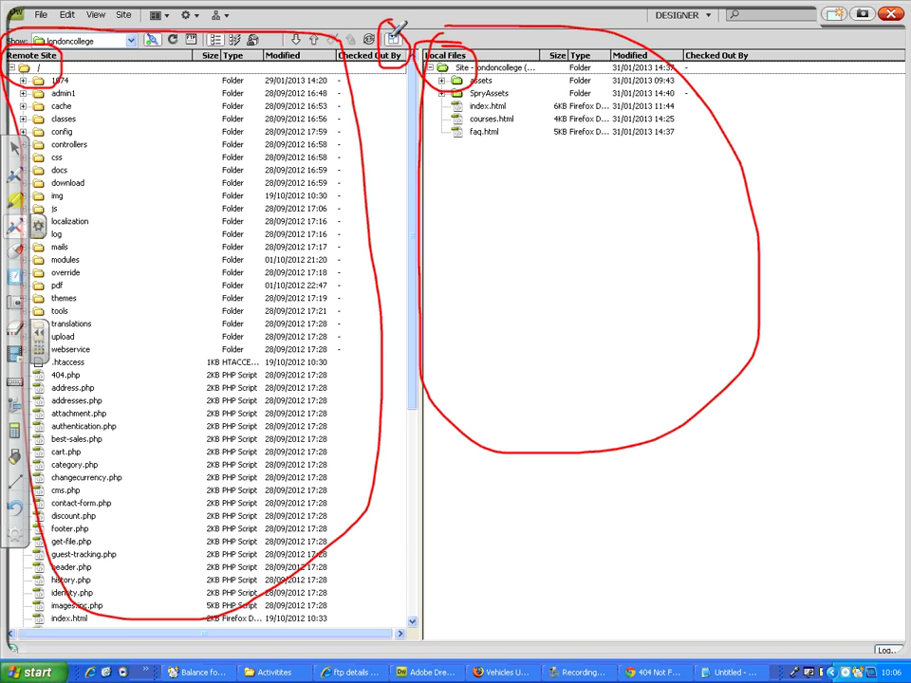
pyautogui.click(889, 16)
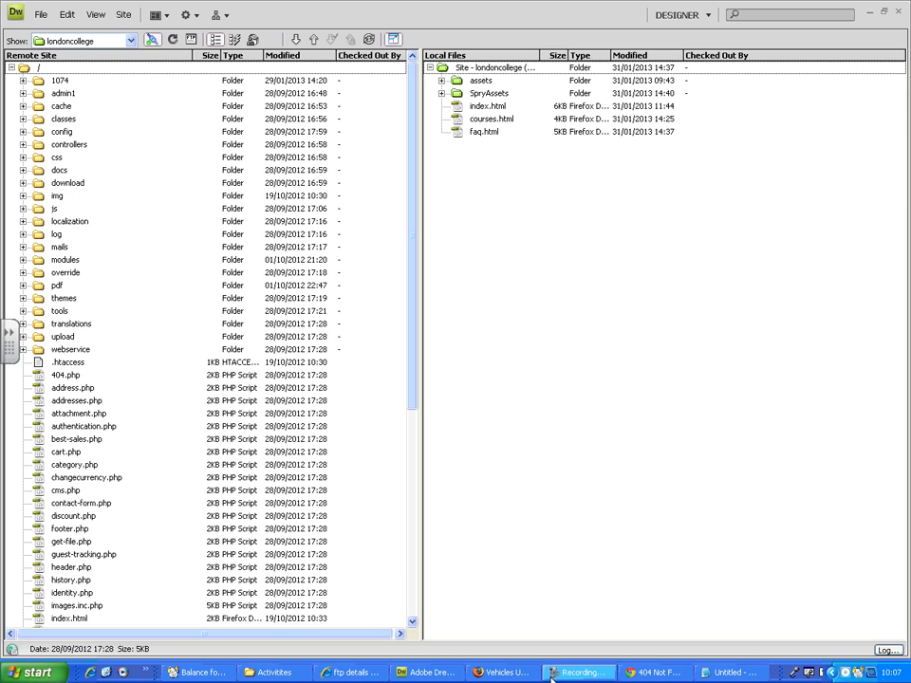
# Step: Switch to Chrome, highlight the address safeshieldinternational.com/londoncollege, and return to Dreamweaver
pyautogui.click(634, 674)
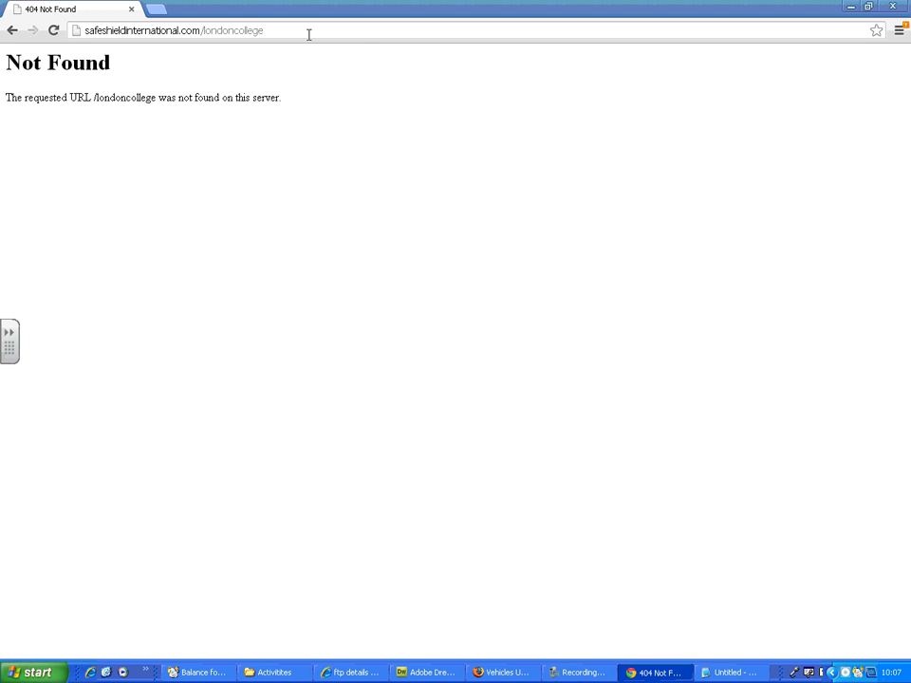
pyautogui.moveTo(308, 34); pyautogui.dragTo(66, 29)
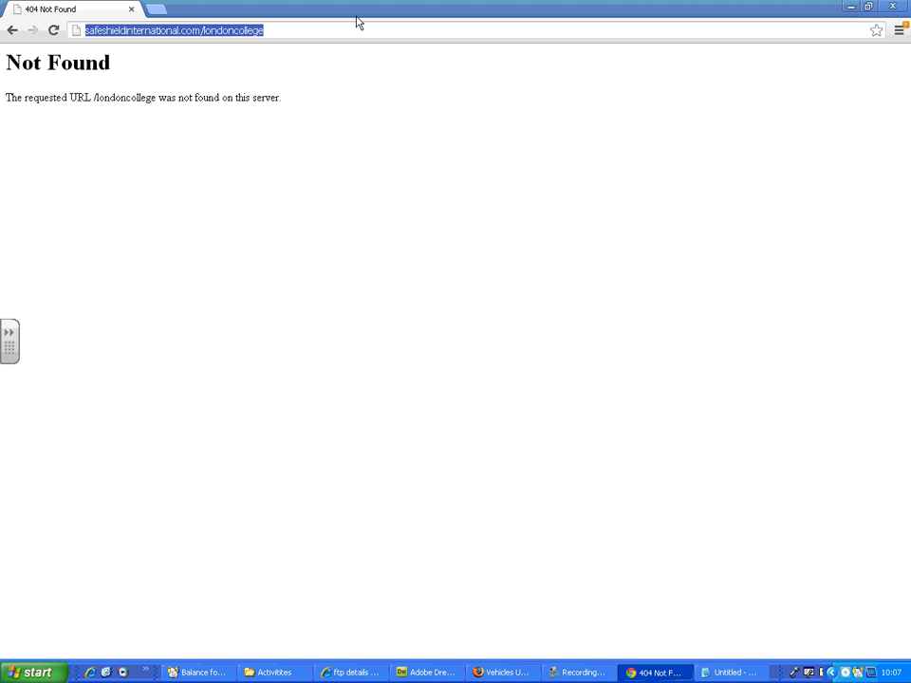
pyautogui.click(408, 671)
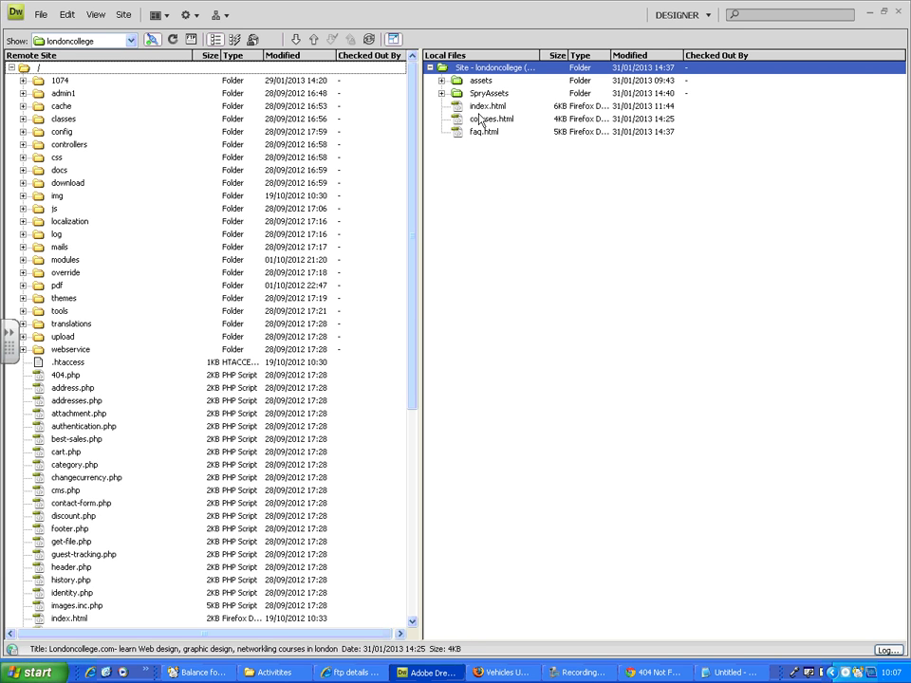
# Step: Create a folder named londoncollege in the root of the remote site
pyautogui.rightClick(82, 69)
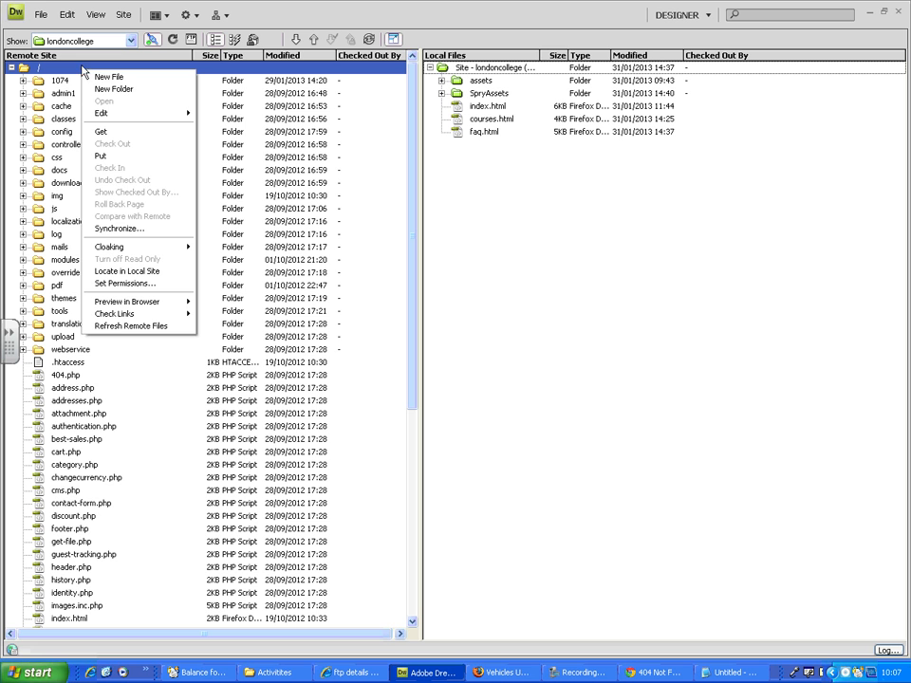
pyautogui.click(139, 91)
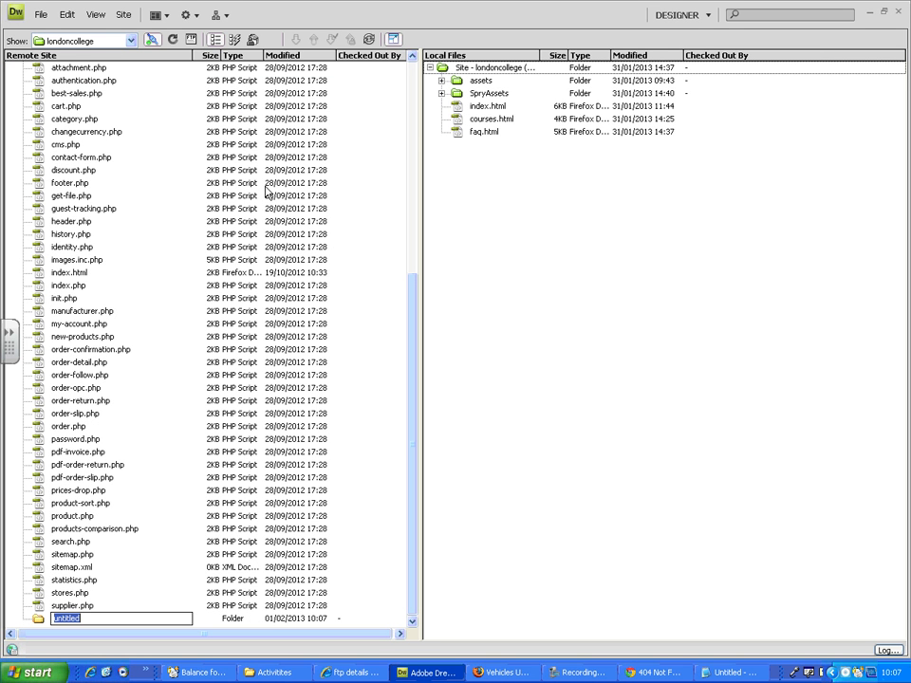
pyautogui.write('londoncollege')
pyautogui.press('Return')
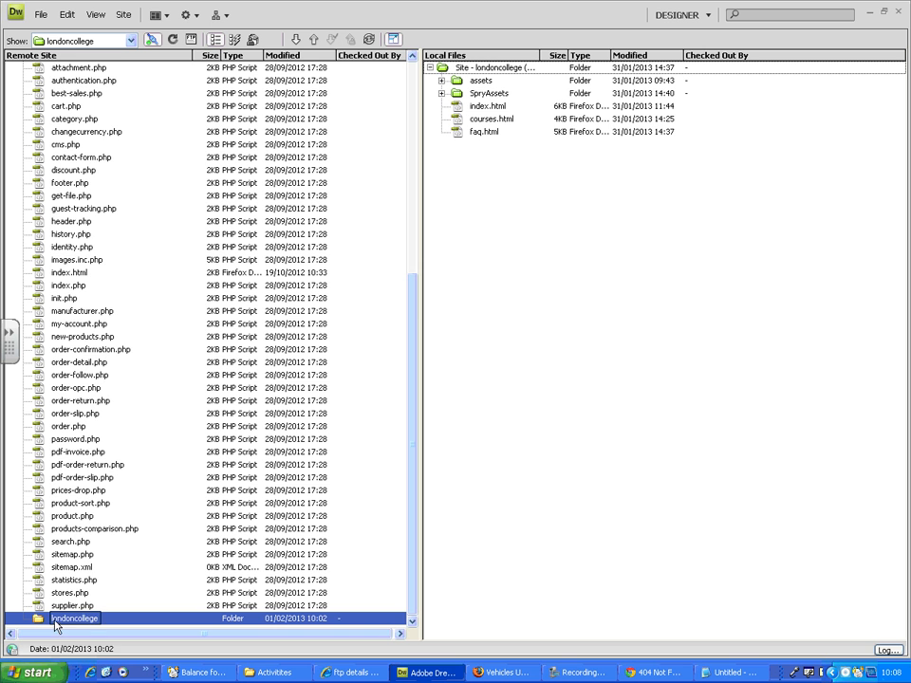
pyautogui.moveTo(410, 302); pyautogui.dragTo(408, 123)
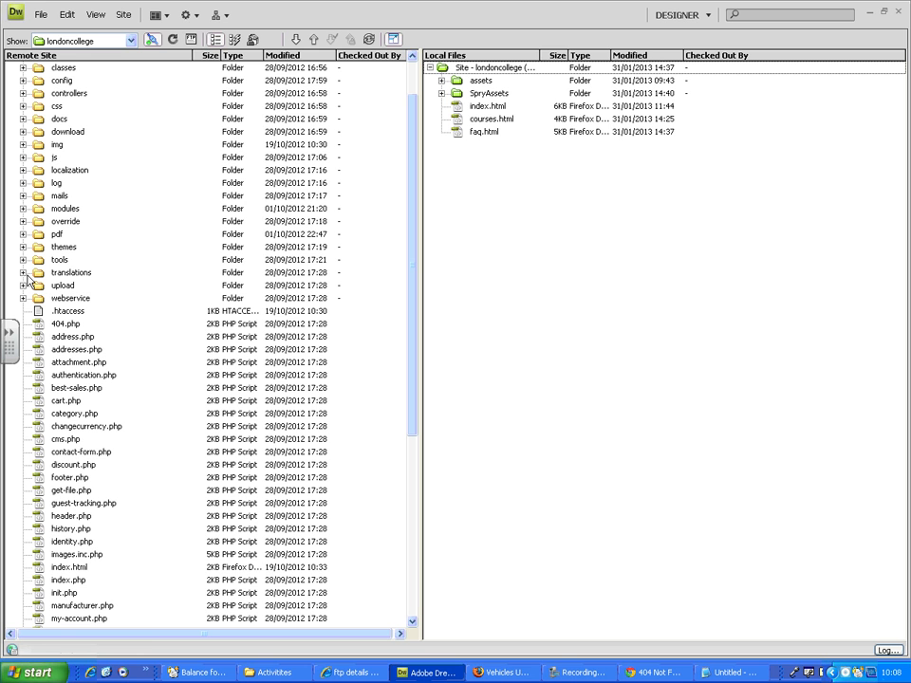
# Step: Edit the londoncollege site definition and set the FTP host directory to londoncollege in its remote info
pyautogui.click(127, 16)
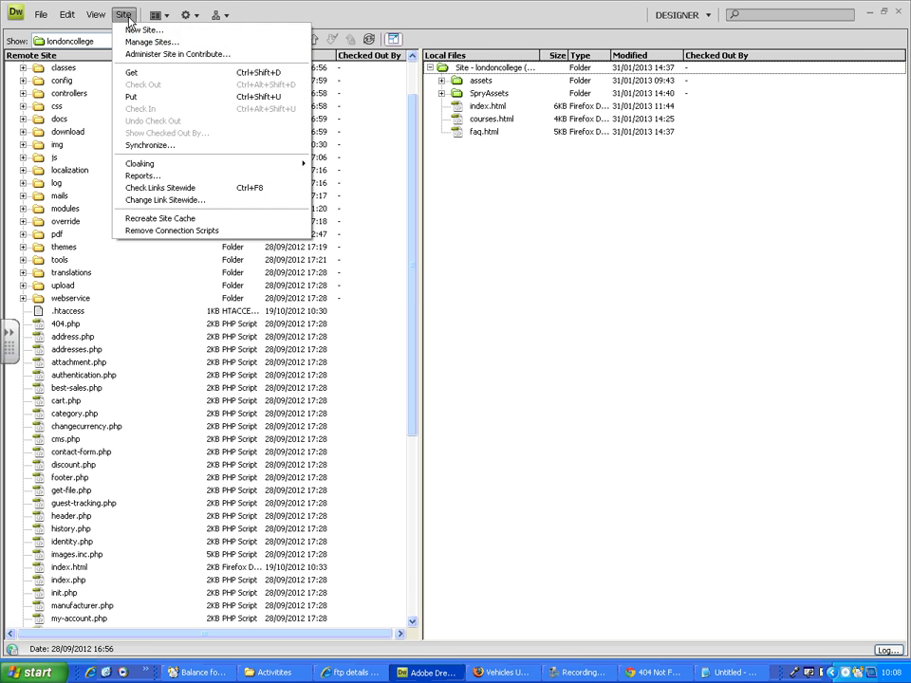
pyautogui.click(181, 43)
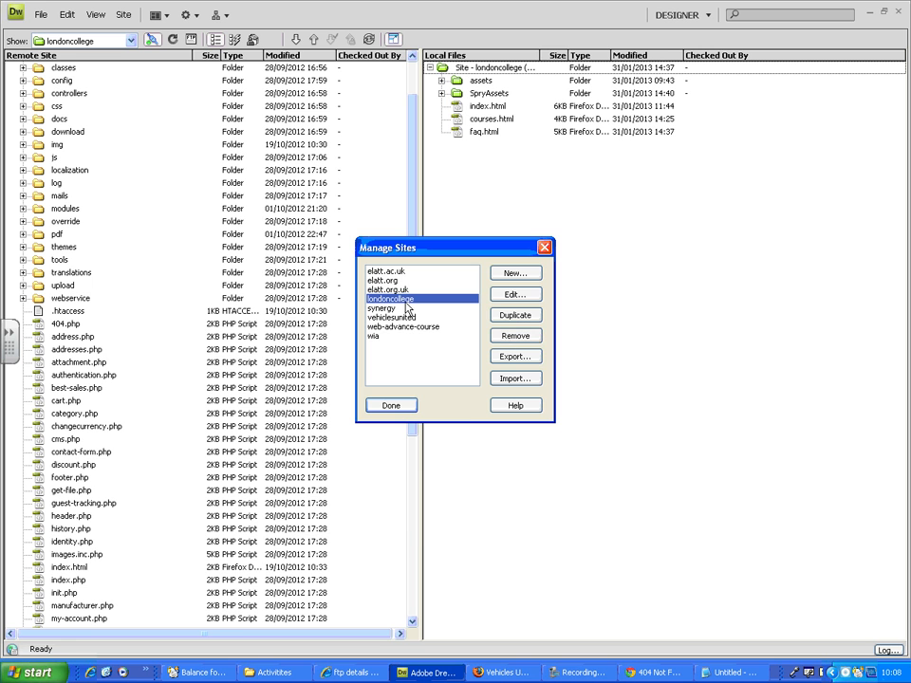
pyautogui.click(515, 294)
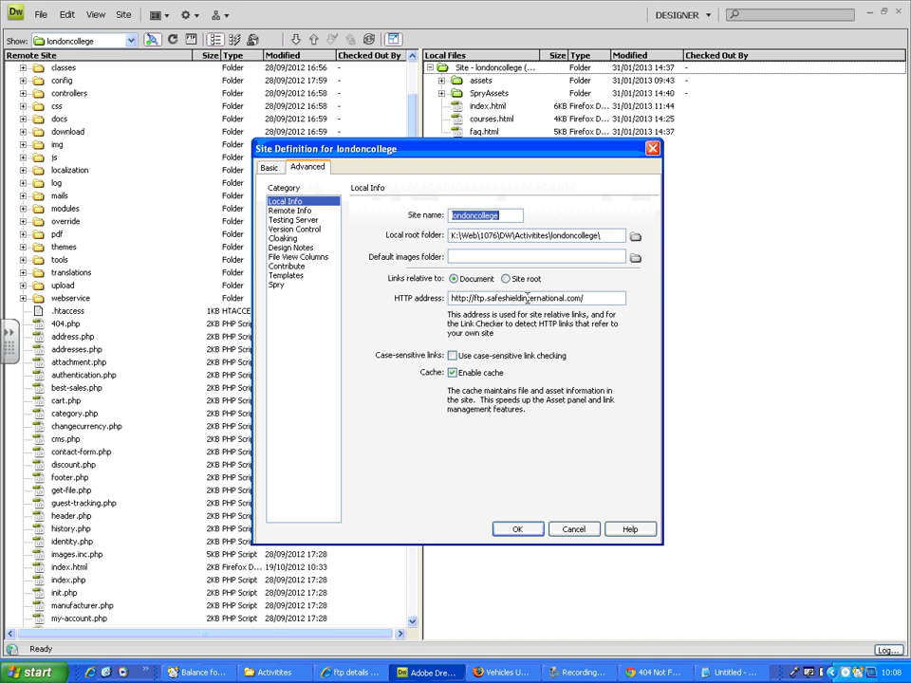
pyautogui.click(288, 210)
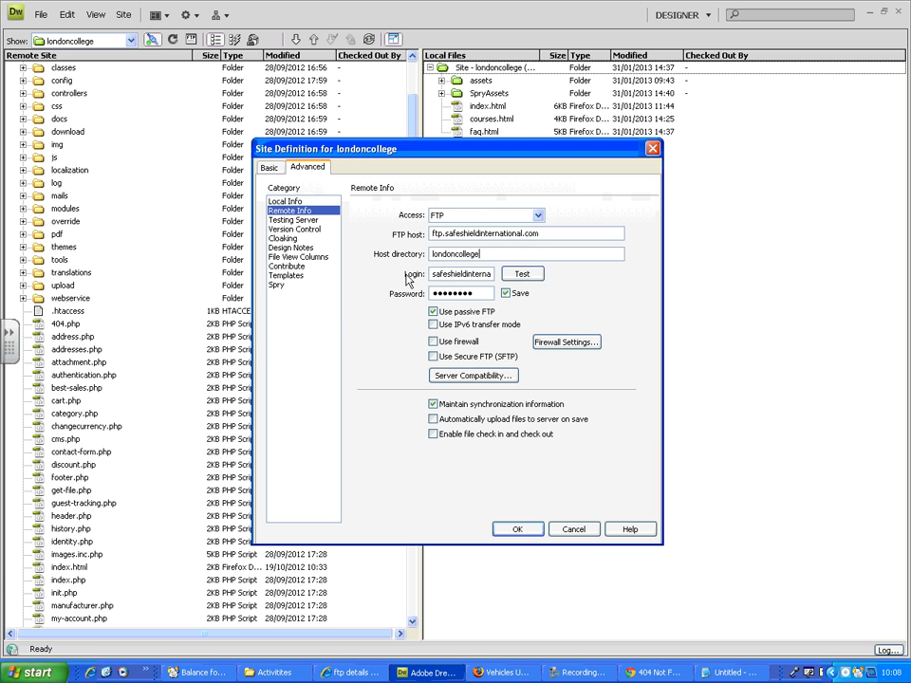
# Step: Test the FTP connection to the web server, then save the londoncollege site definition and finish managing sites
pyautogui.click(523, 274)
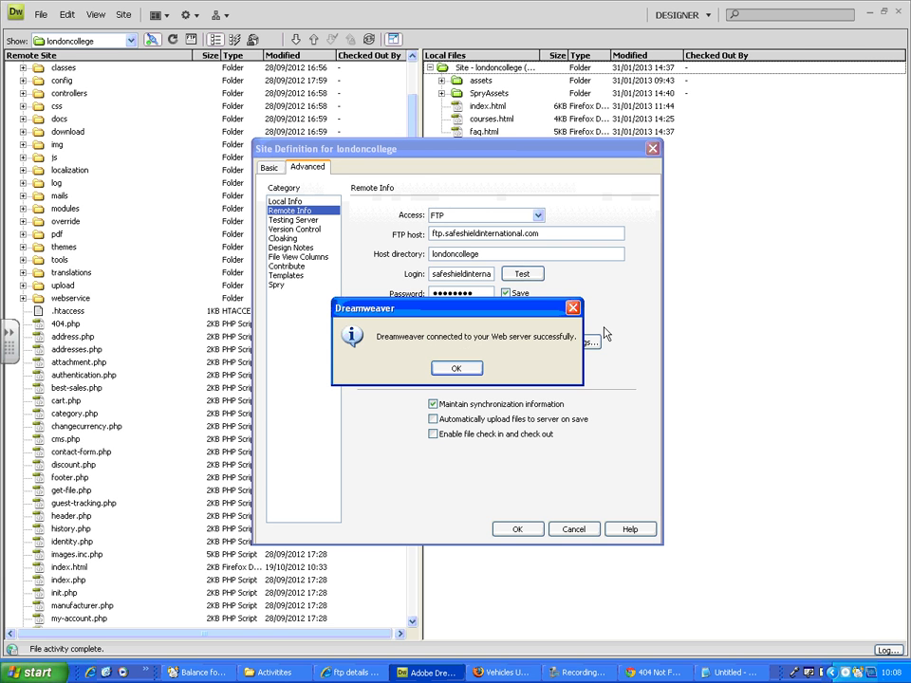
pyautogui.click(456, 368)
pyautogui.click(523, 528)
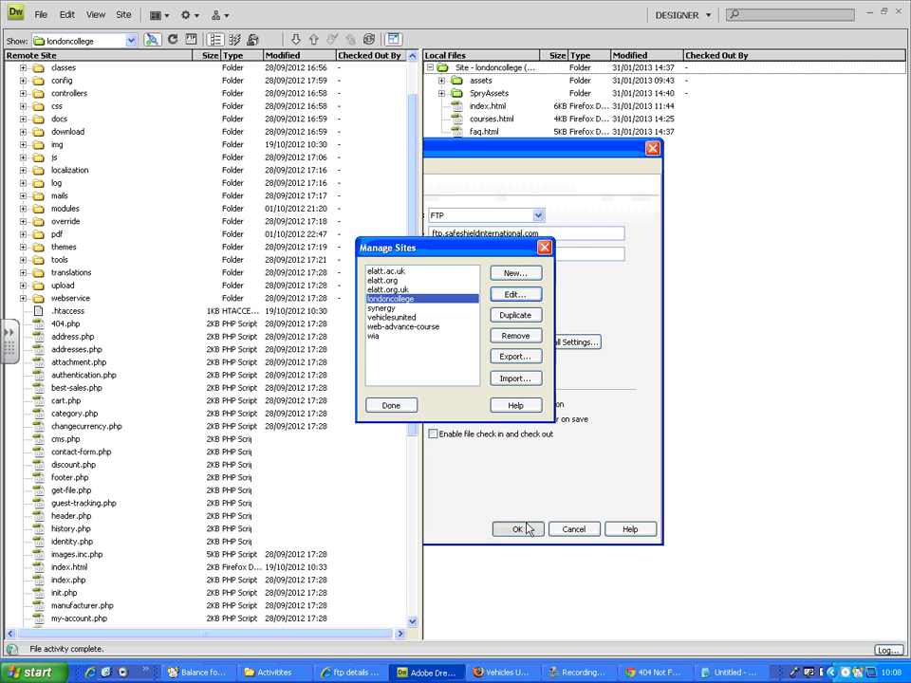
pyautogui.click(390, 405)
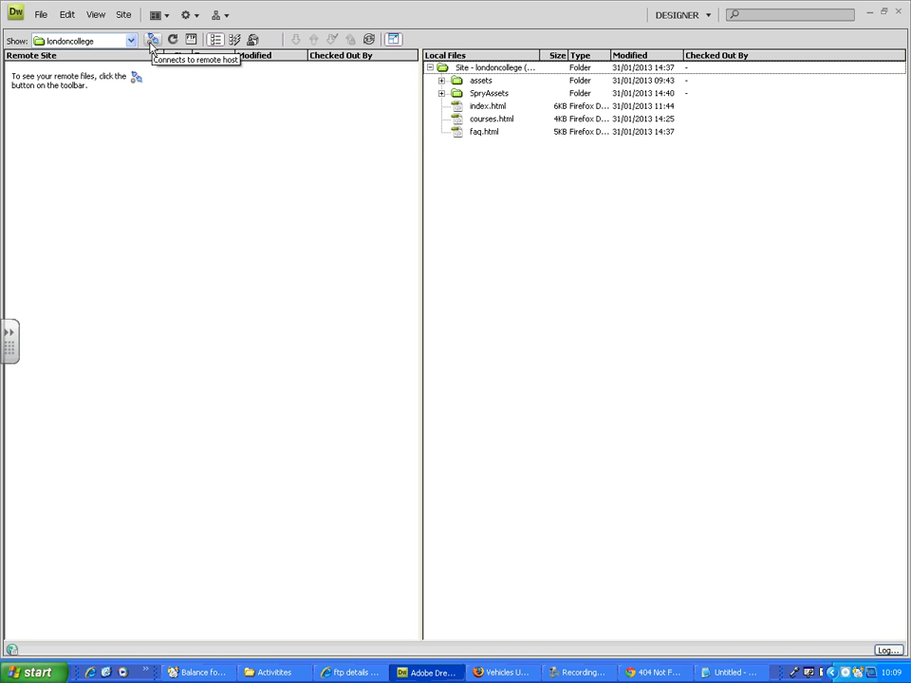
# Step: Connect to the remote host and circle the remote /londoncollege/ folder in red ink, clearing the ink again
pyautogui.click(152, 43)
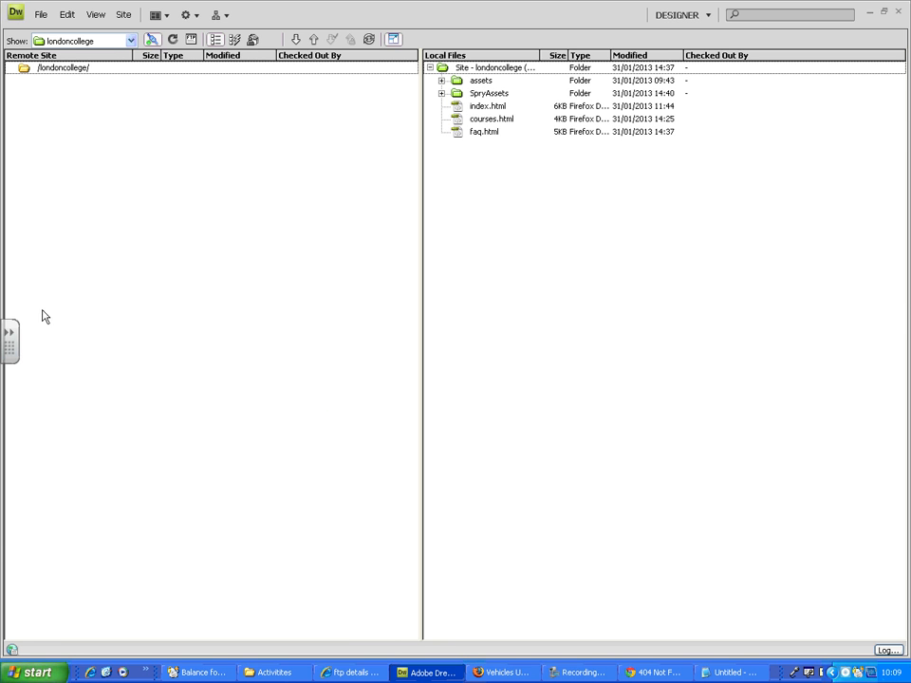
pyautogui.click(14, 338)
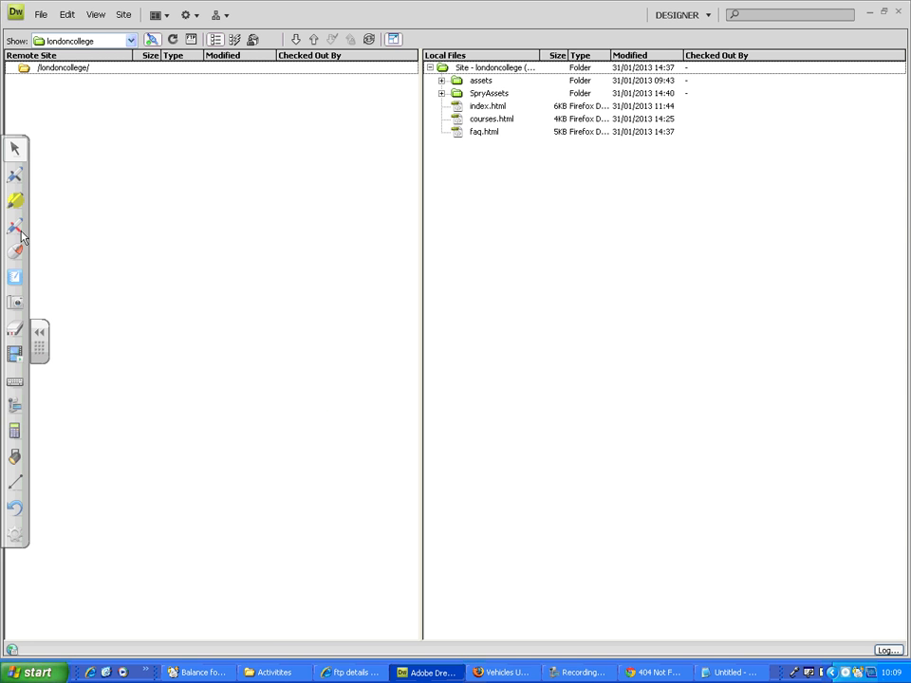
pyautogui.click(17, 176)
pyautogui.moveTo(76, 42)
pyautogui.mouseDown()
pyautogui.moveTo(15, 44)
pyautogui.moveTo(16, 84)
pyautogui.moveTo(86, 100)
pyautogui.moveTo(99, 74)
pyautogui.moveTo(80, 46)
pyautogui.mouseUp()
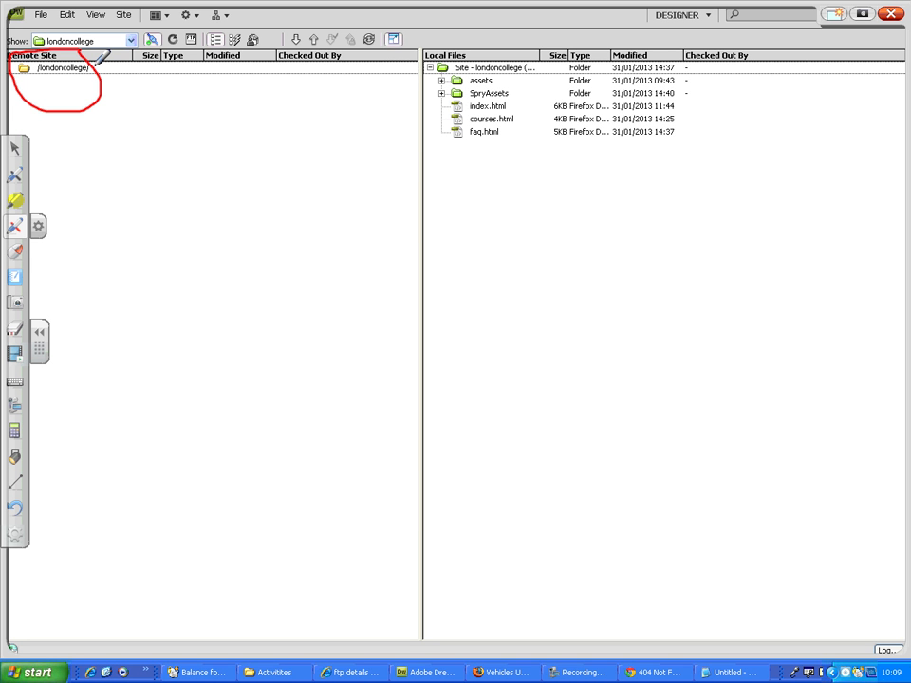
pyautogui.click(889, 14)
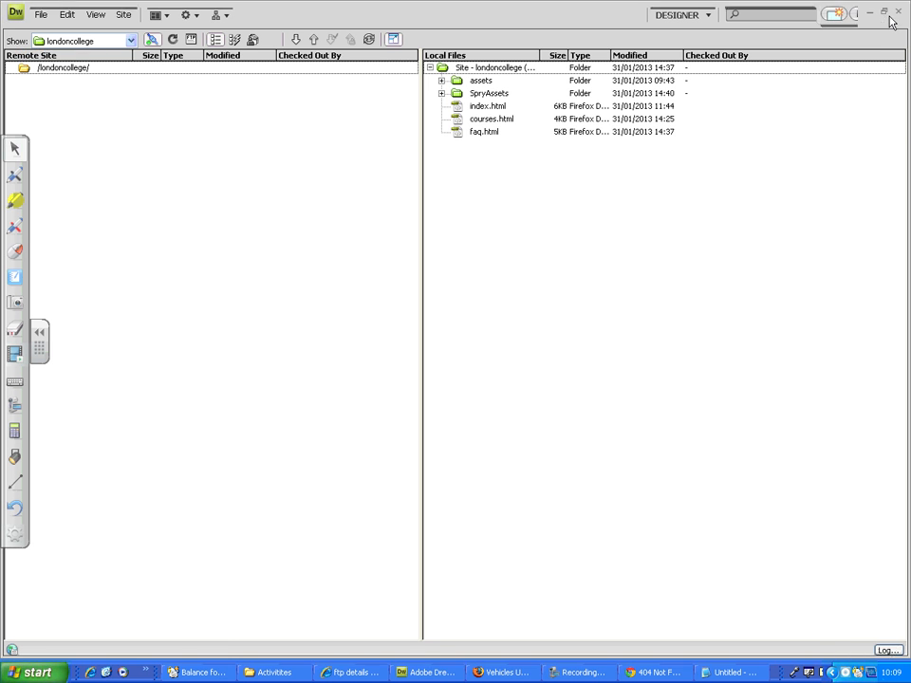
# Step: Upload the local assets and SpryAssets folders with index.html, courses.html and faq.html to the remote londoncollege folder using Put
pyautogui.click(475, 134)
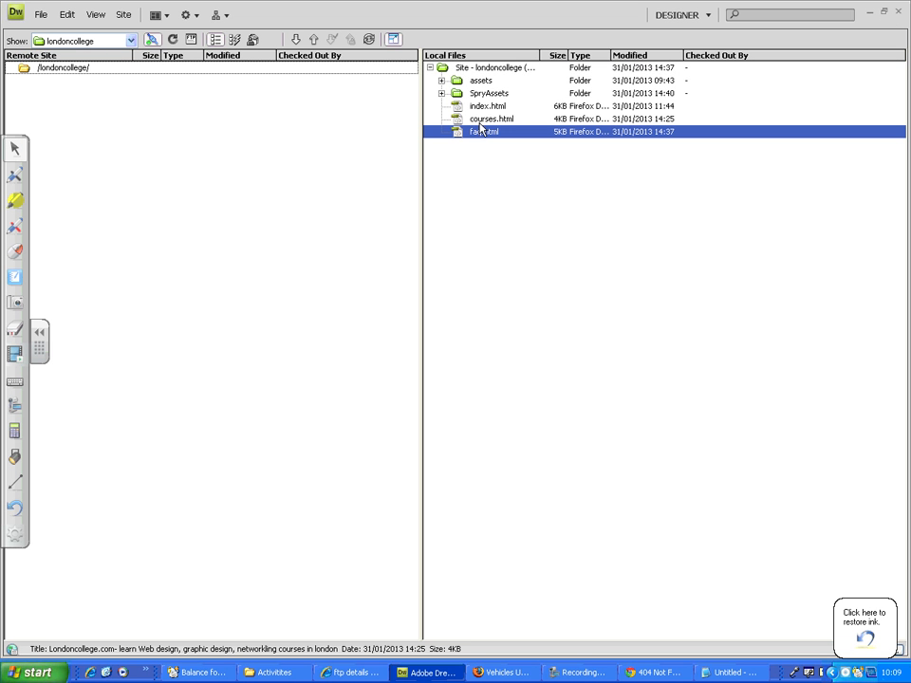
pyautogui.moveTo(481, 129); pyautogui.dragTo(484, 81)
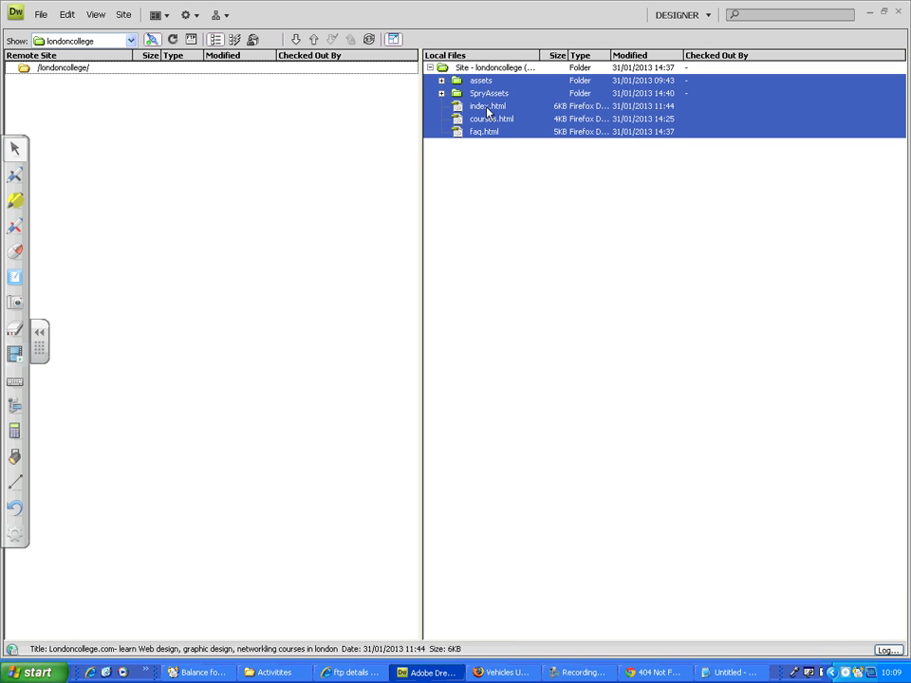
pyautogui.click(486, 107)
pyautogui.click(488, 120)
pyautogui.click(486, 132)
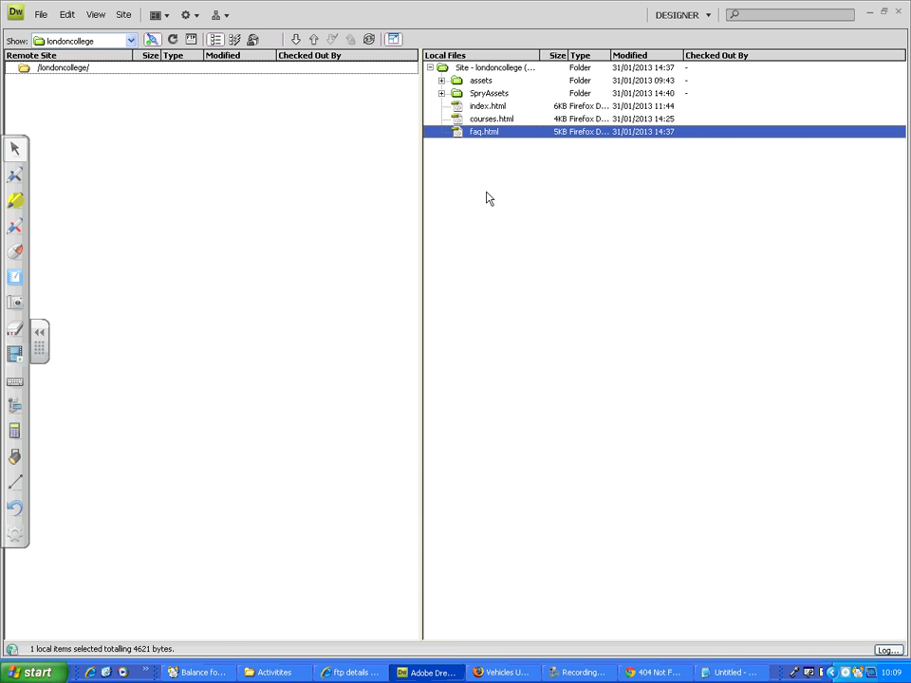
pyautogui.keyDown('shift'); pyautogui.click(479, 82); pyautogui.keyUp('shift')
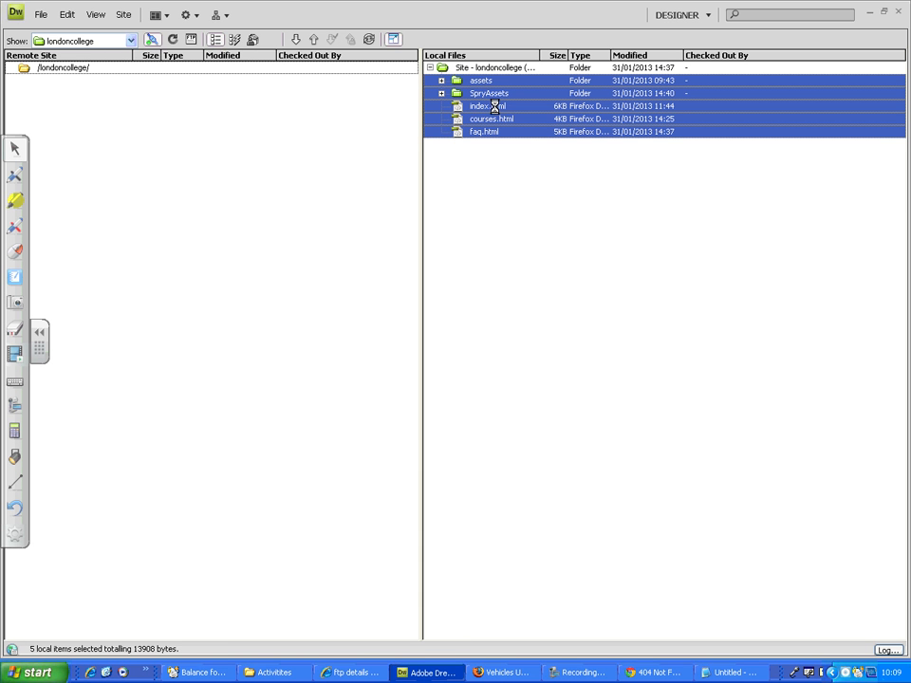
pyautogui.rightClick(495, 108)
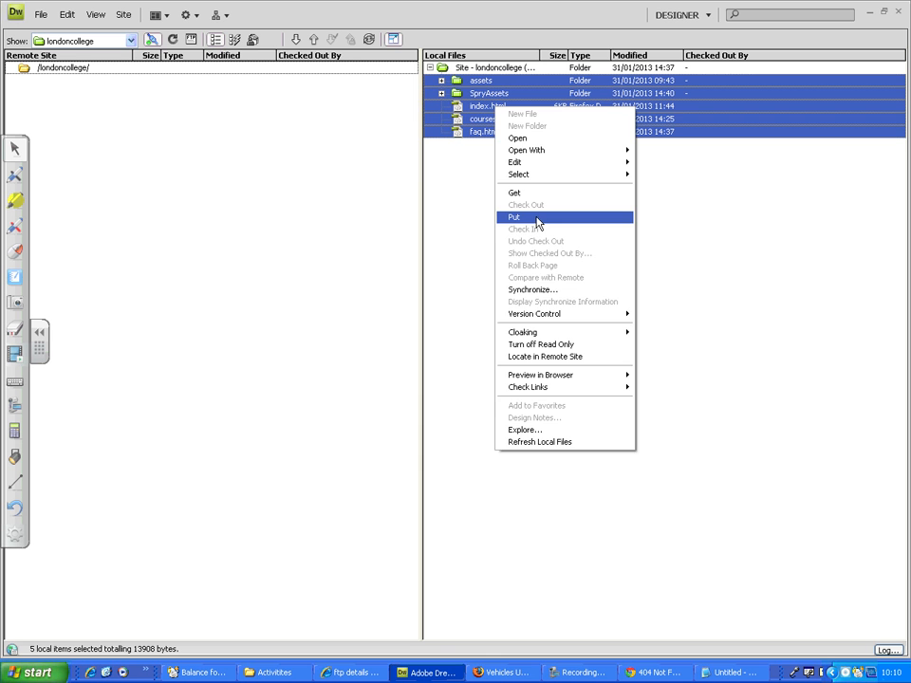
pyautogui.click(537, 222)
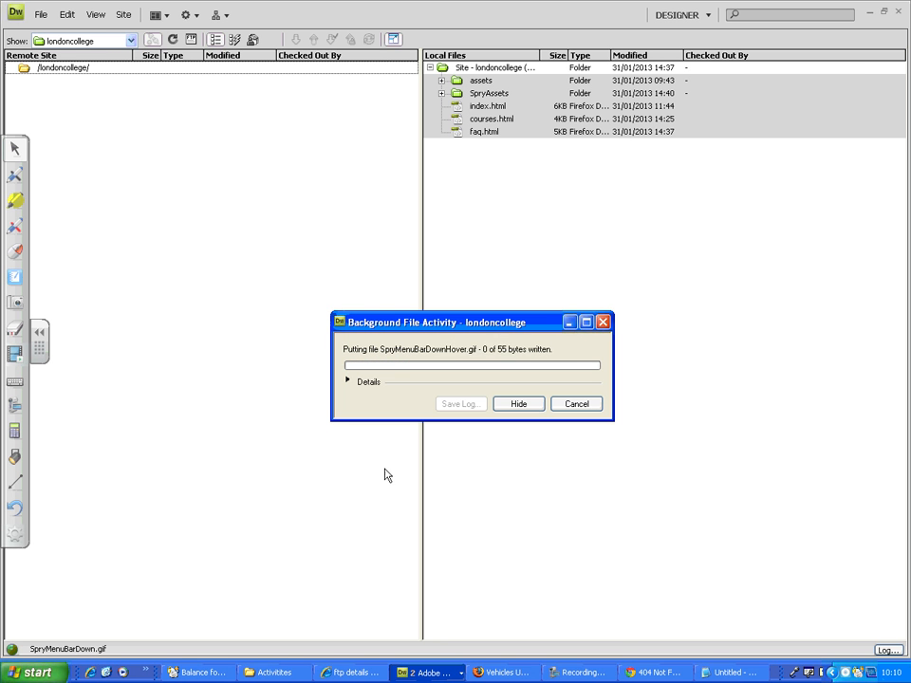
# Step: Launch the FileZilla FTP client
pyautogui.click(33, 673)
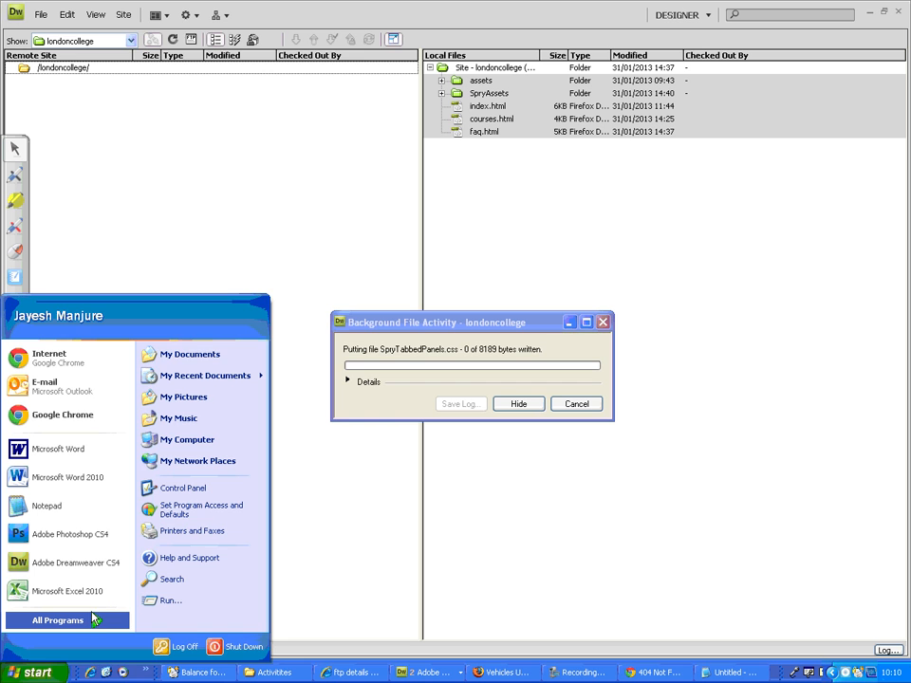
pyautogui.click(93, 620)
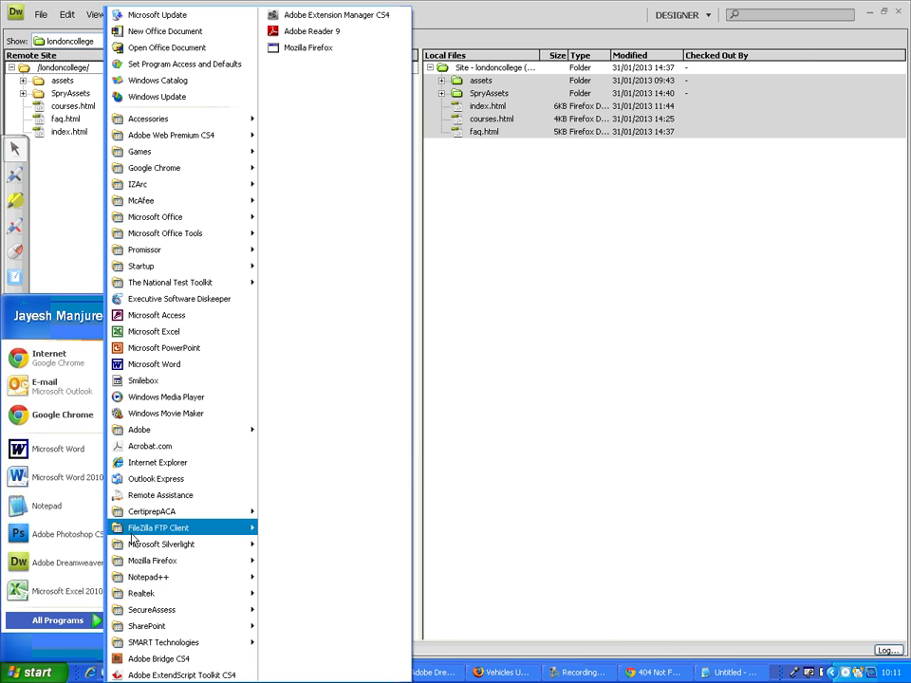
pyautogui.moveTo(133, 533)
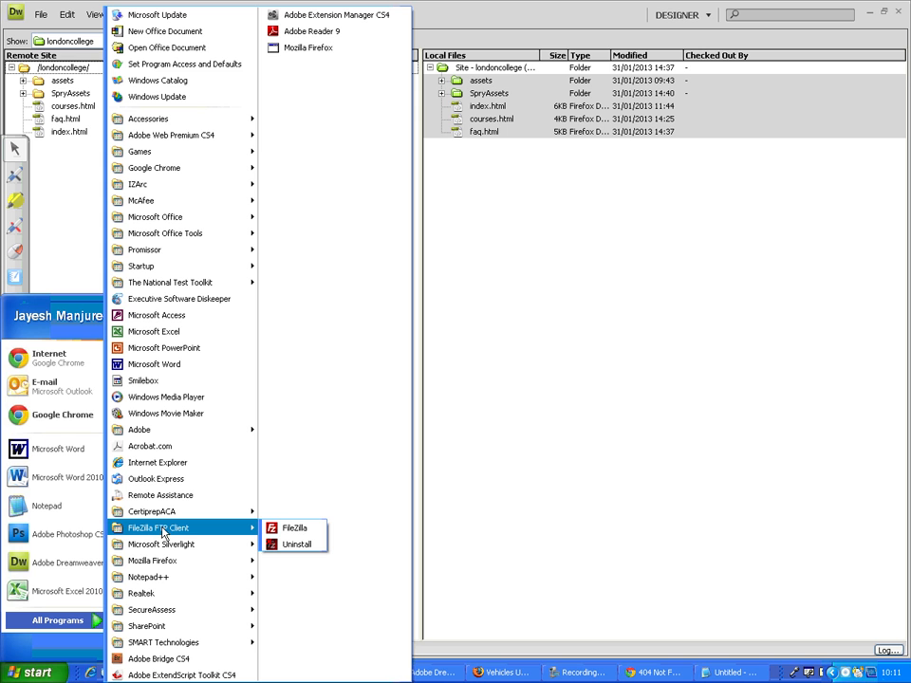
pyautogui.click(302, 529)
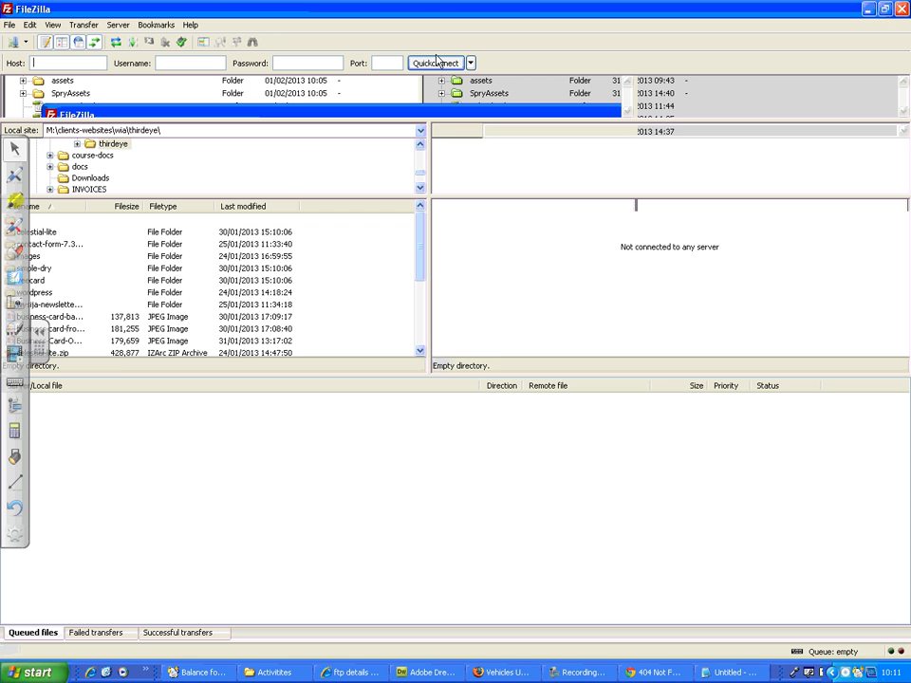
pyautogui.click(590, 491)
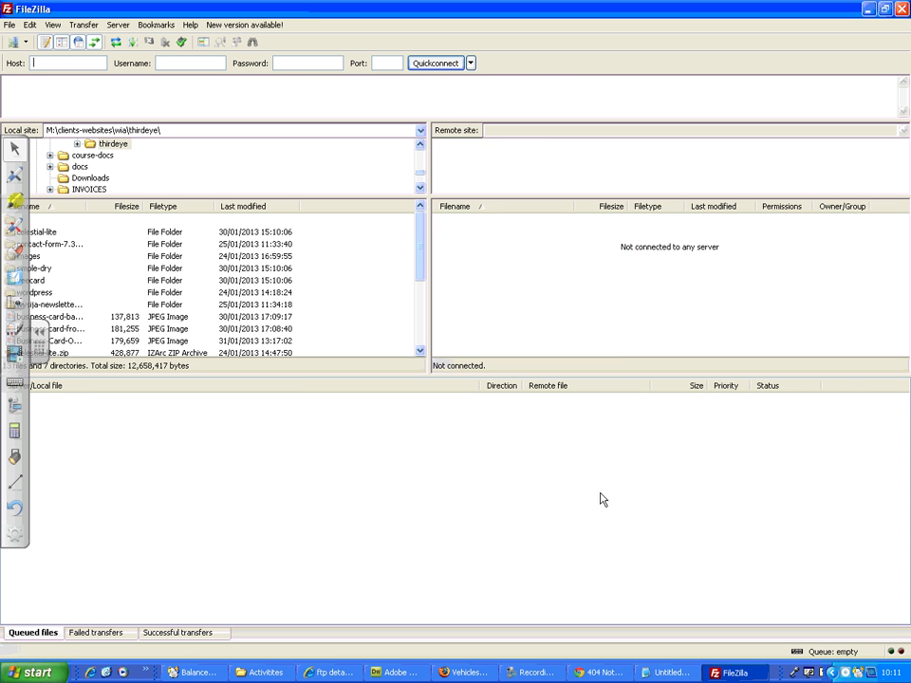
# Step: Mark FileZilla's Host, Username, Password and Port fields in red ink, write 21 for the port, and outline Quickconnect
pyautogui.click(41, 343)
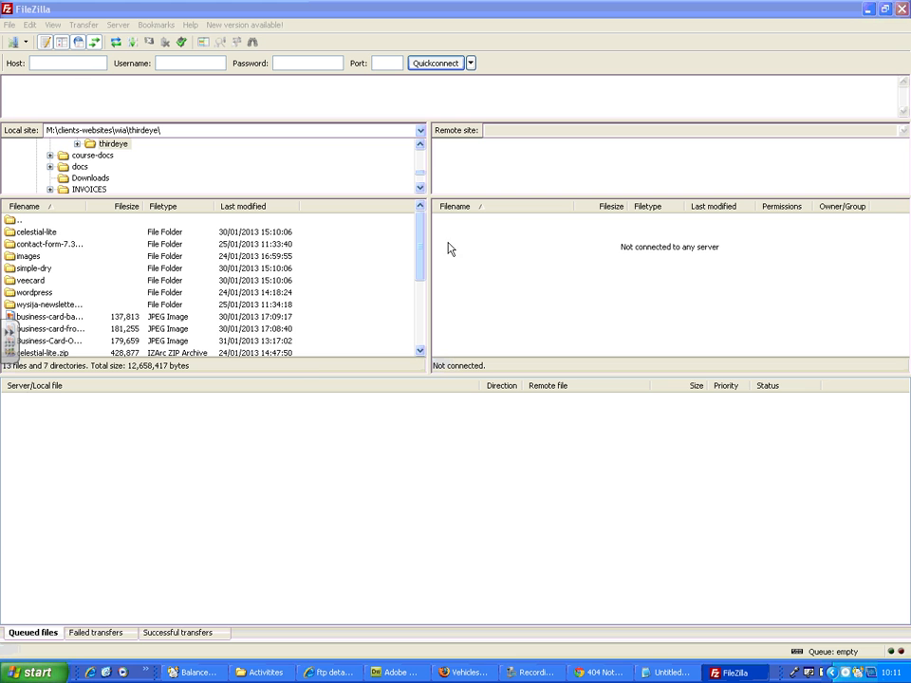
pyautogui.click(10, 333)
pyautogui.click(13, 175)
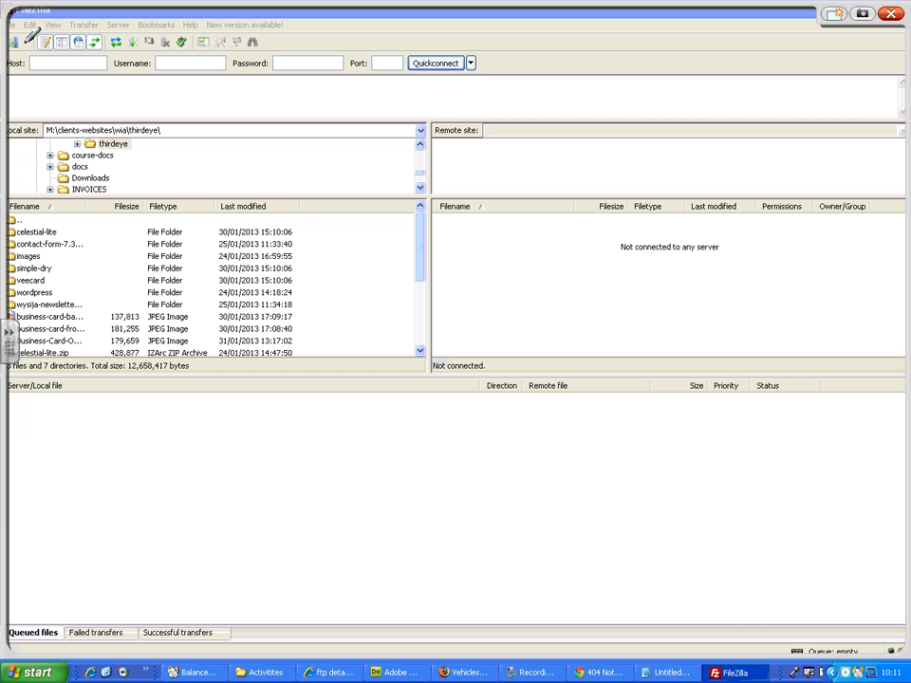
pyautogui.moveTo(21, 43)
pyautogui.mouseDown()
pyautogui.moveTo(487, 34)
pyautogui.moveTo(464, 90)
pyautogui.moveTo(18, 85)
pyautogui.moveTo(12, 44)
pyautogui.moveTo(36, 57)
pyautogui.mouseUp()
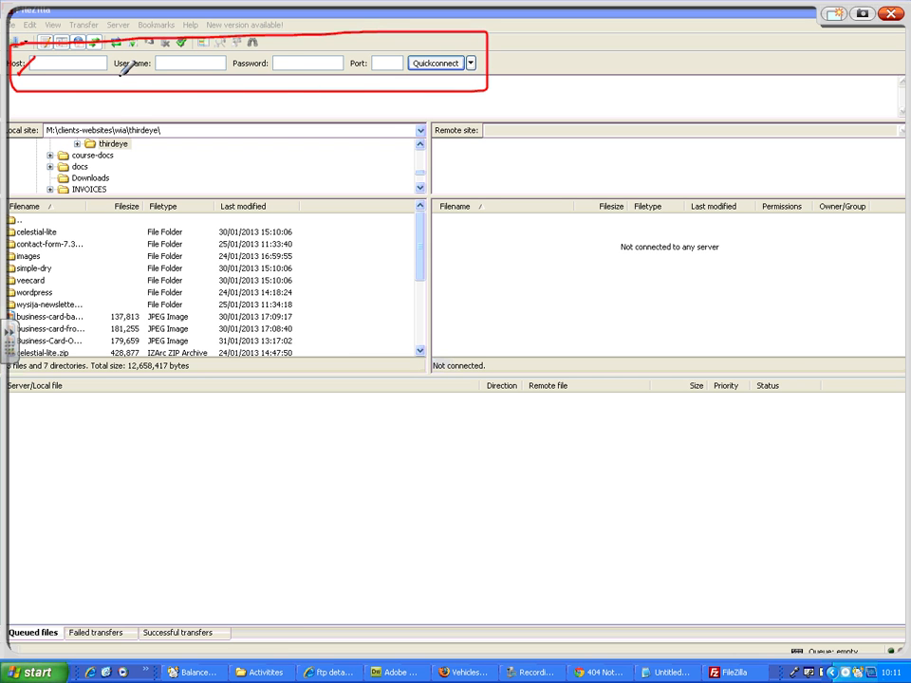
pyautogui.moveTo(119, 76); pyautogui.dragTo(147, 64)
pyautogui.moveTo(239, 67); pyautogui.dragTo(270, 58)
pyautogui.moveTo(375, 57); pyautogui.dragTo(391, 68)
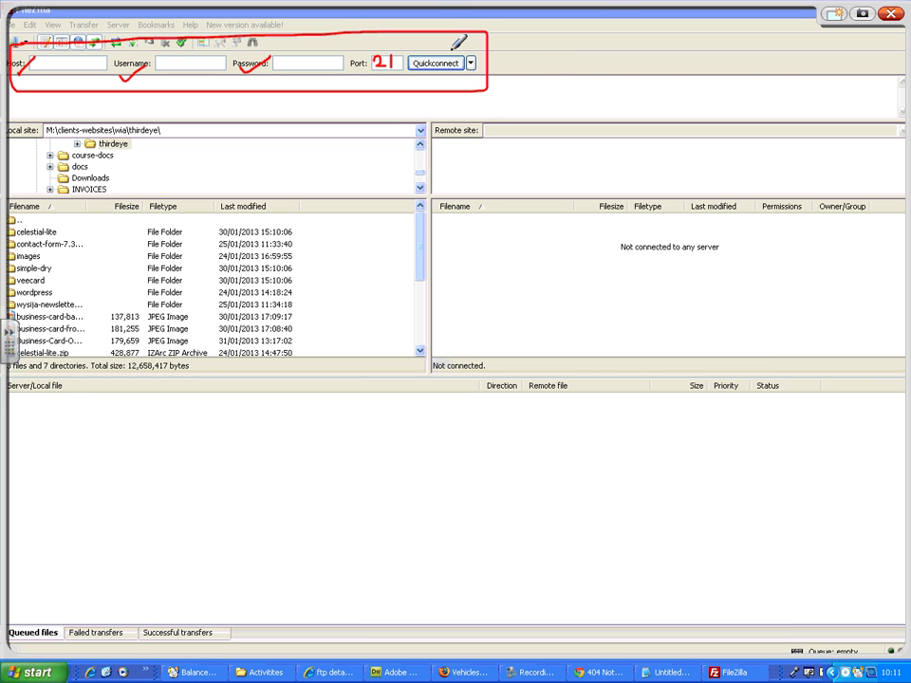
pyautogui.moveTo(452, 44)
pyautogui.mouseDown()
pyautogui.moveTo(412, 44)
pyautogui.moveTo(437, 82)
pyautogui.moveTo(482, 43)
pyautogui.moveTo(446, 44)
pyautogui.mouseUp()
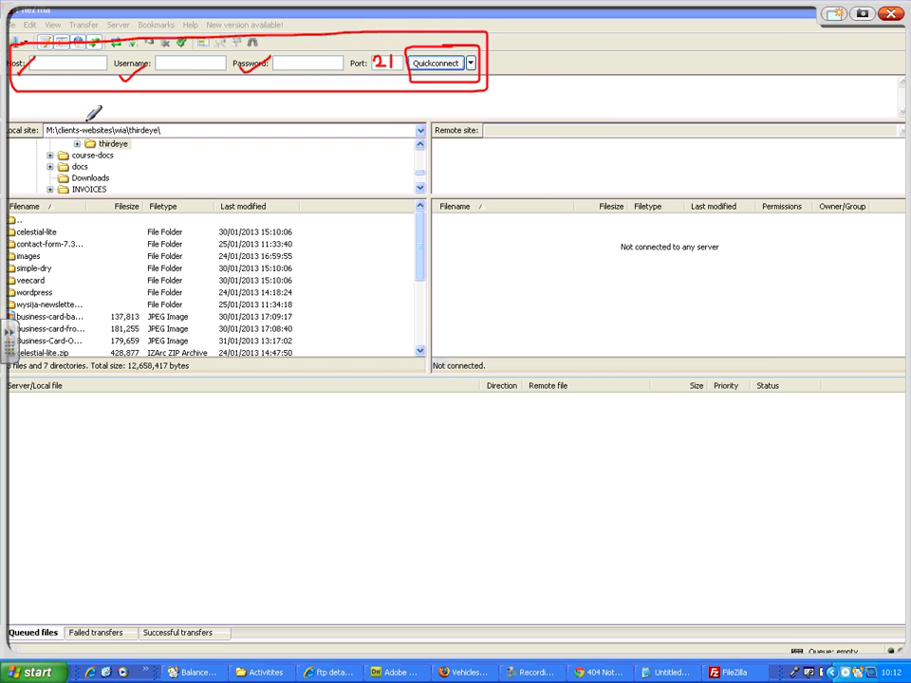
# Step: Outline FileZilla's local site area, remote site area and local images folder in red ink, then close the ink layer
pyautogui.moveTo(107, 108)
pyautogui.mouseDown()
pyautogui.moveTo(9, 110)
pyautogui.moveTo(12, 242)
pyautogui.moveTo(197, 257)
pyautogui.mouseUp()
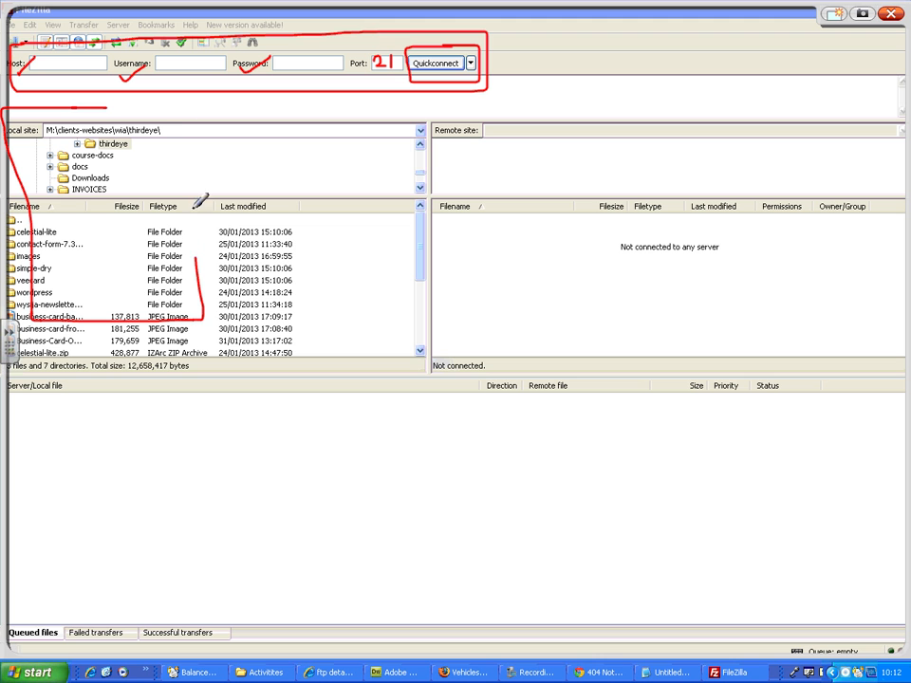
pyautogui.moveTo(199, 201)
pyautogui.mouseDown()
pyautogui.moveTo(116, 105)
pyautogui.moveTo(101, 104)
pyautogui.mouseUp()
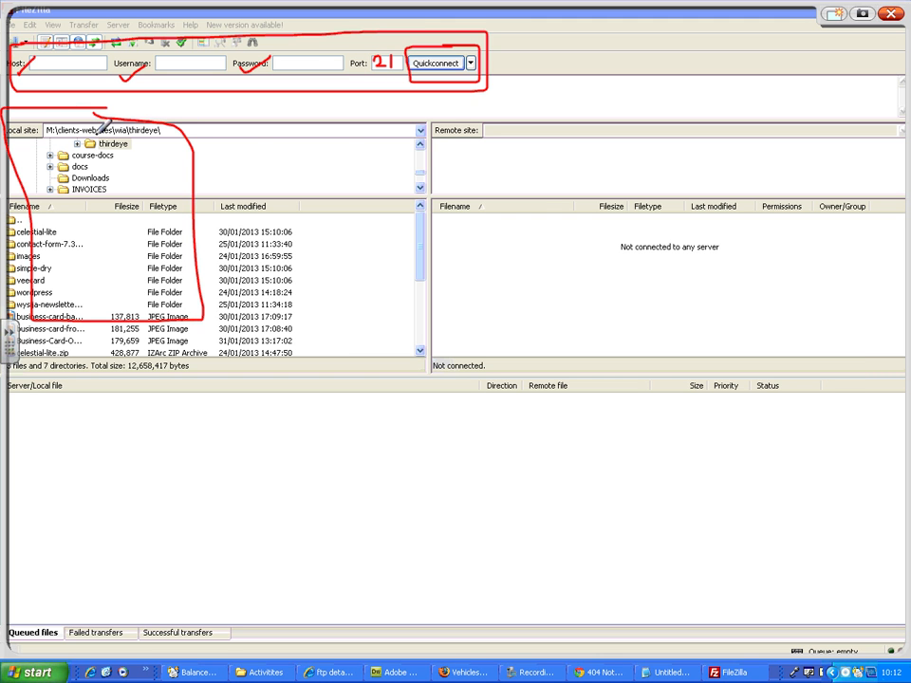
pyautogui.moveTo(435, 114)
pyautogui.mouseDown()
pyautogui.moveTo(438, 239)
pyautogui.moveTo(541, 195)
pyautogui.moveTo(503, 98)
pyautogui.moveTo(431, 92)
pyautogui.mouseUp()
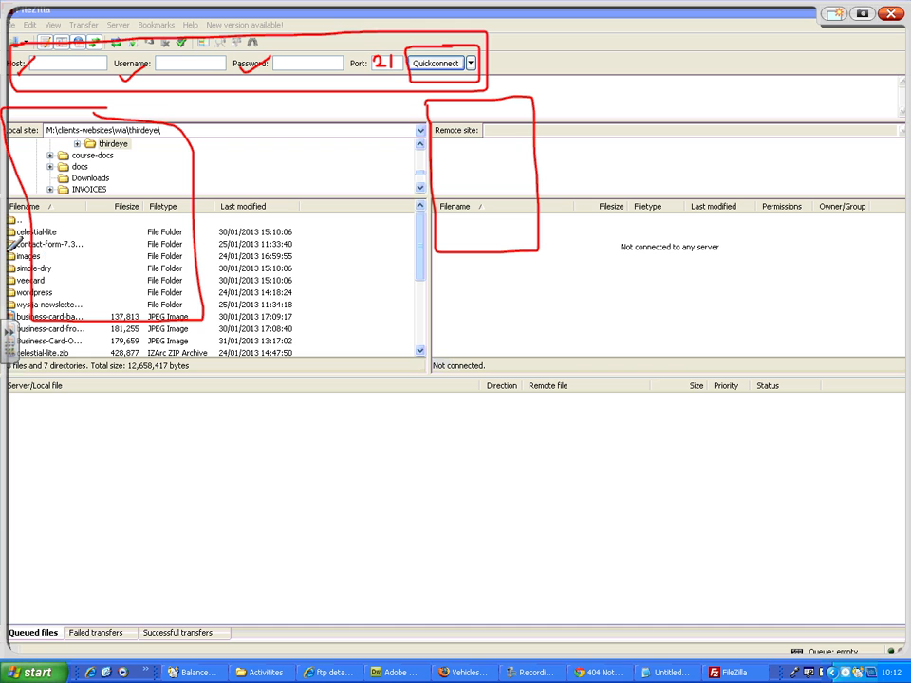
pyautogui.moveTo(44, 249)
pyautogui.mouseDown()
pyautogui.moveTo(19, 258)
pyautogui.moveTo(20, 269)
pyautogui.mouseUp()
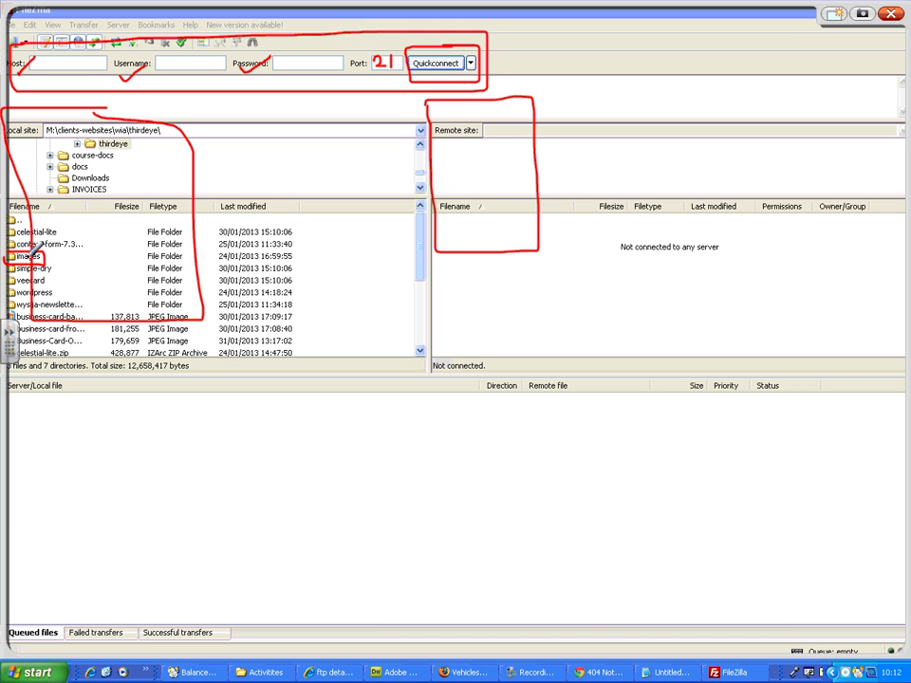
pyautogui.rightClick(28, 257)
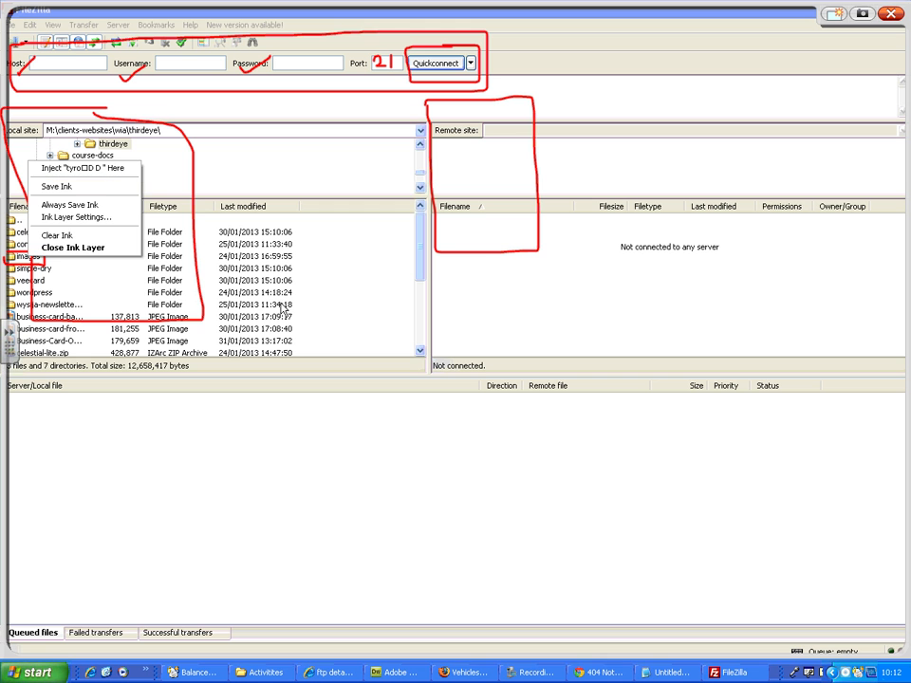
pyautogui.click(426, 252)
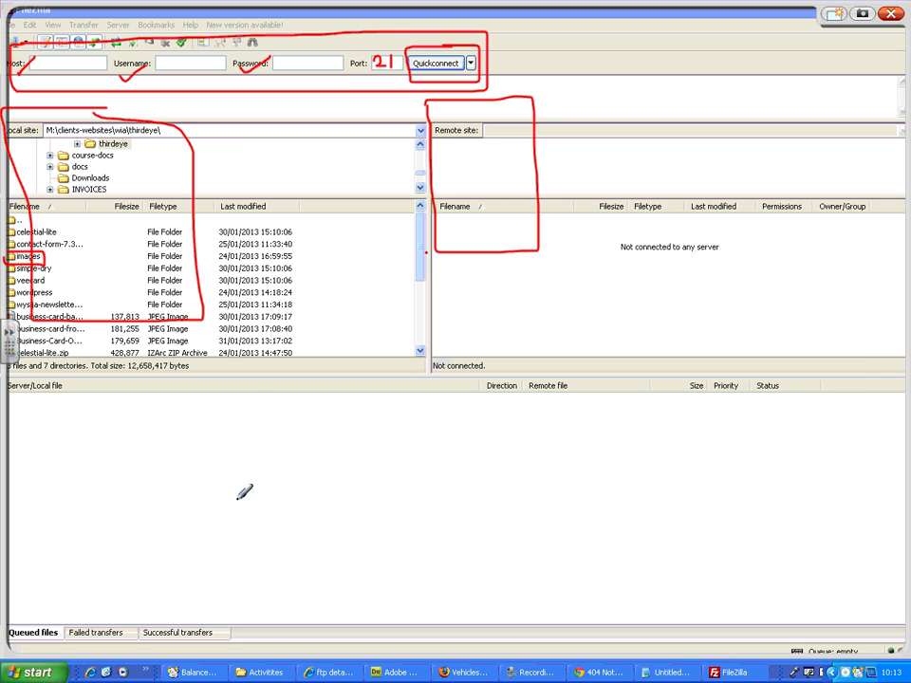
pyautogui.click(892, 14)
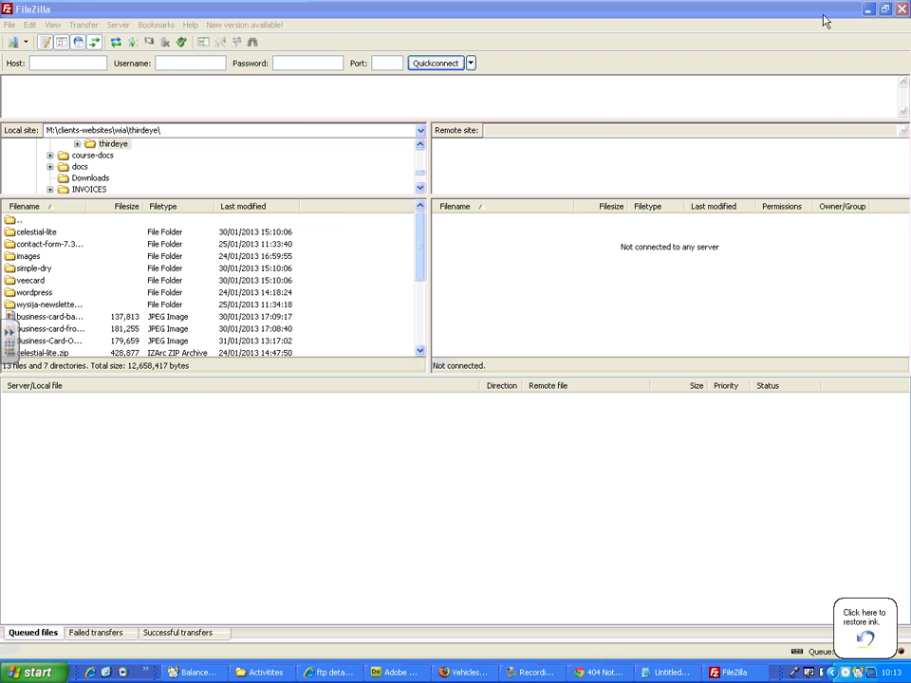
# Step: Switch to Dreamweaver, outline the local files, remote files and remote modified dates and times in red ink, then close the ink layer
pyautogui.click(868, 9)
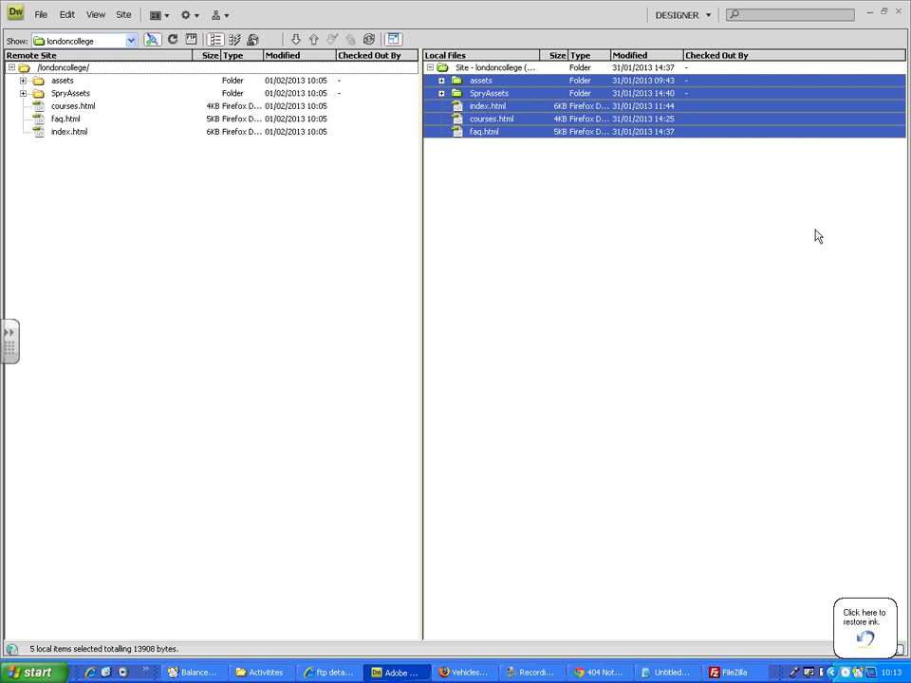
pyautogui.click(9, 341)
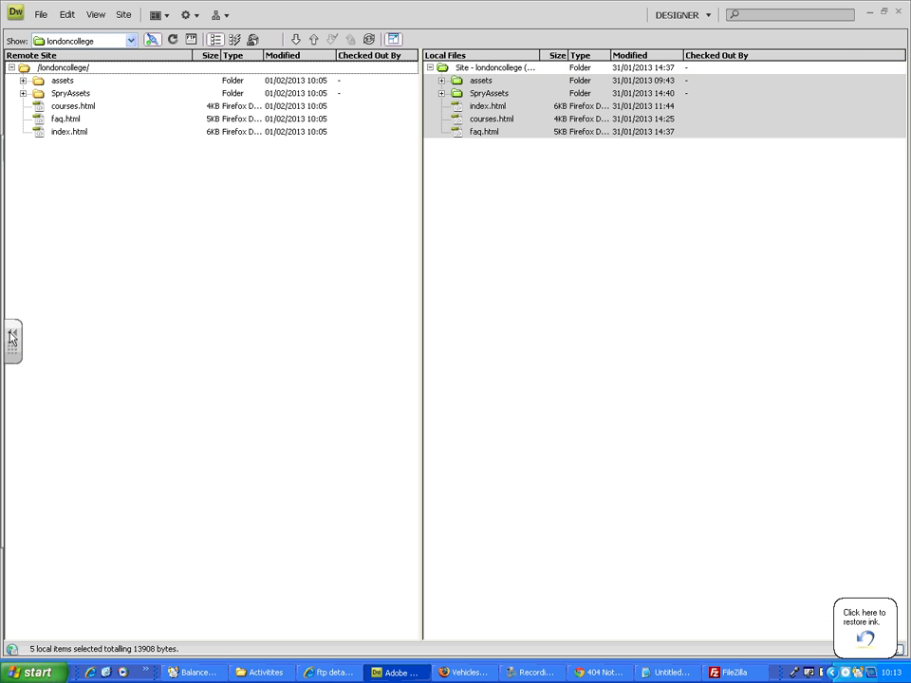
pyautogui.click(15, 226)
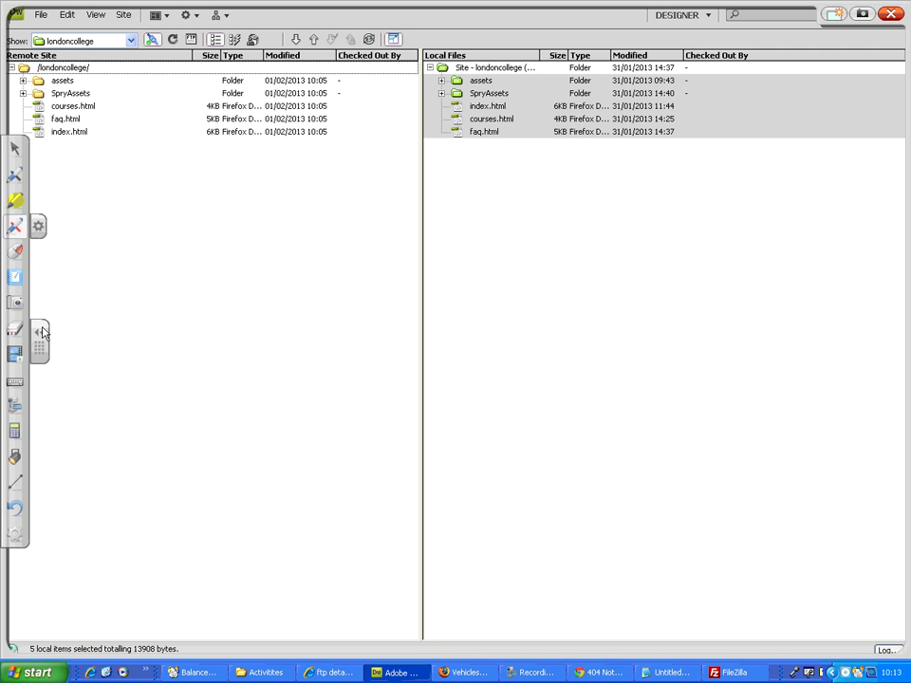
pyautogui.click(41, 333)
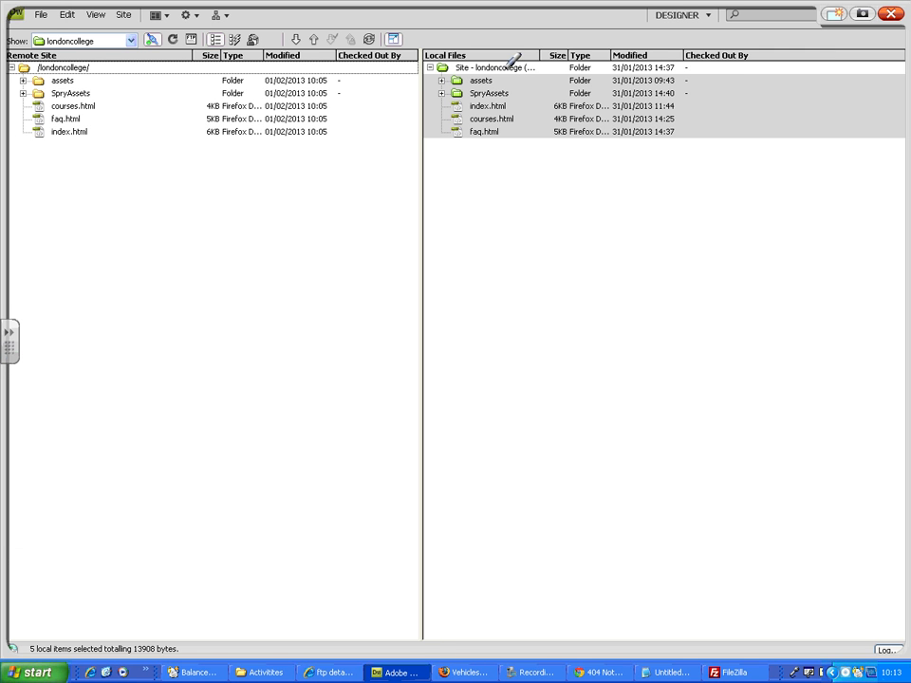
pyautogui.moveTo(504, 65)
pyautogui.mouseDown()
pyautogui.moveTo(440, 73)
pyautogui.moveTo(429, 150)
pyautogui.moveTo(527, 128)
pyautogui.moveTo(500, 67)
pyautogui.mouseUp()
pyautogui.moveTo(21, 155)
pyautogui.mouseDown()
pyautogui.moveTo(156, 155)
pyautogui.moveTo(346, 107)
pyautogui.moveTo(203, 43)
pyautogui.moveTo(15, 44)
pyautogui.moveTo(15, 119)
pyautogui.moveTo(26, 157)
pyautogui.mouseUp()
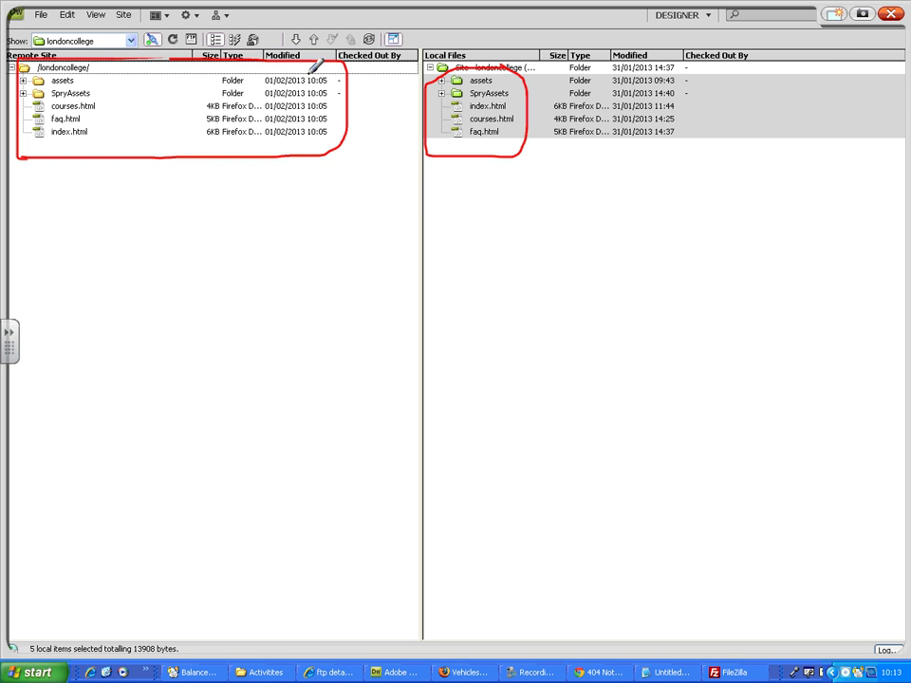
pyautogui.moveTo(305, 74)
pyautogui.mouseDown()
pyautogui.moveTo(308, 130)
pyautogui.moveTo(329, 76)
pyautogui.mouseUp()
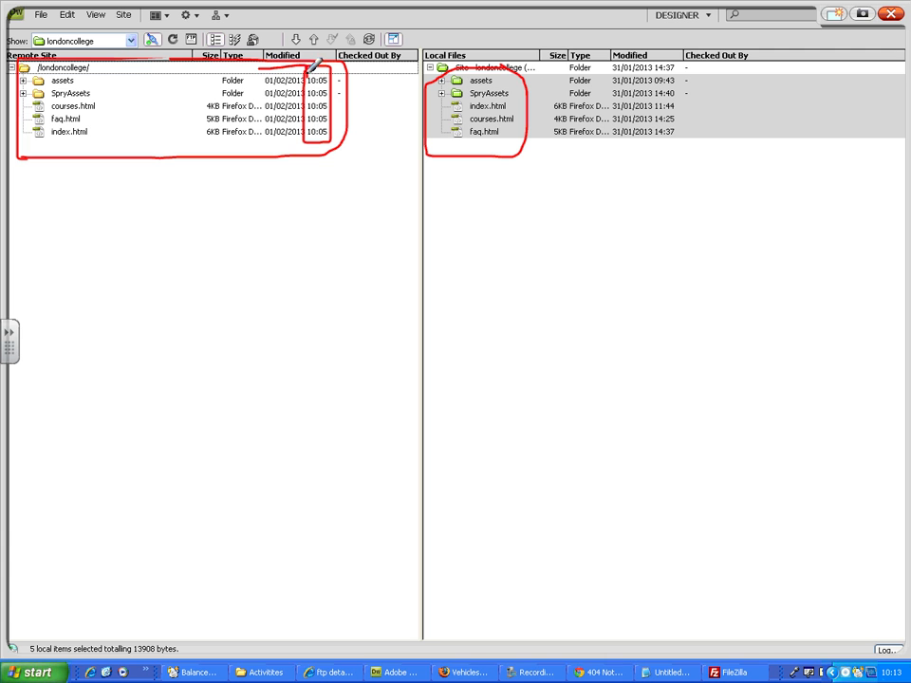
pyautogui.moveTo(306, 65)
pyautogui.mouseDown()
pyautogui.moveTo(306, 134)
pyautogui.moveTo(280, 142)
pyautogui.moveTo(267, 104)
pyautogui.moveTo(305, 66)
pyautogui.mouseUp()
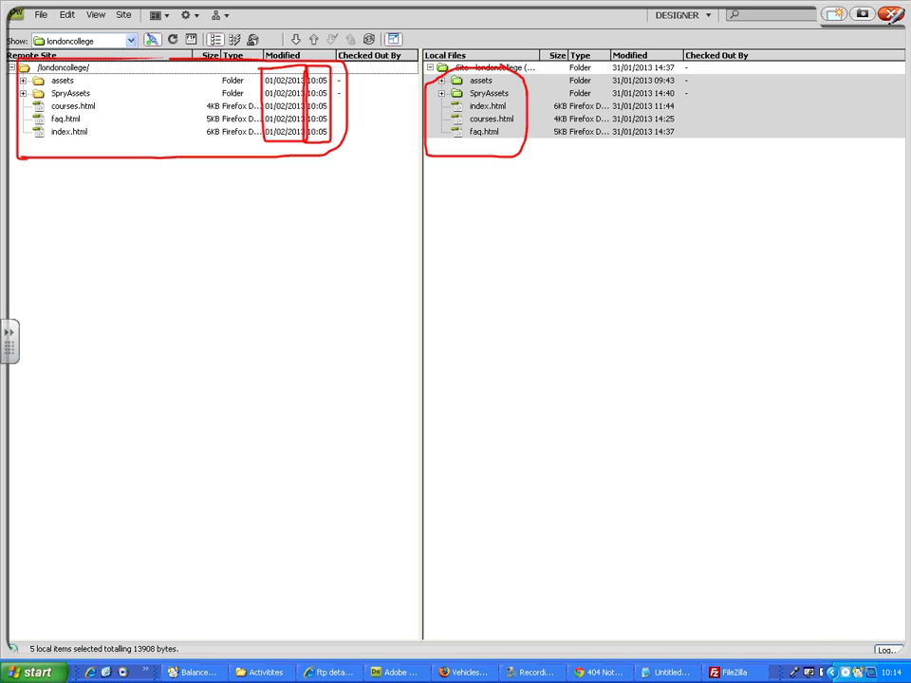
pyautogui.click(889, 17)
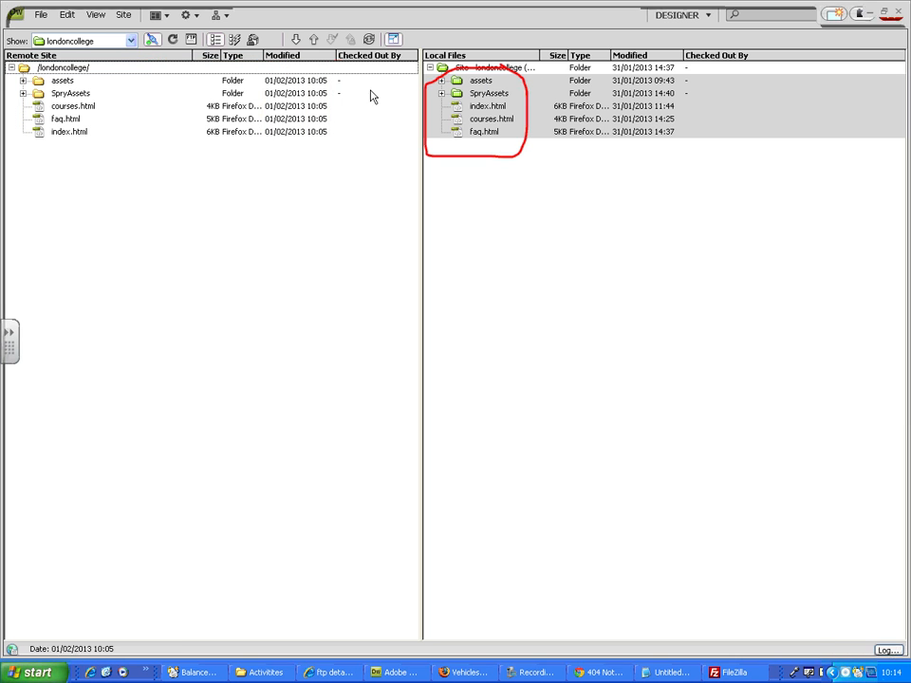
# Step: Refresh the Dreamweaver site files, then switch to Chrome and reload safeshieldinternational.com/londoncollege
pyautogui.click(173, 40)
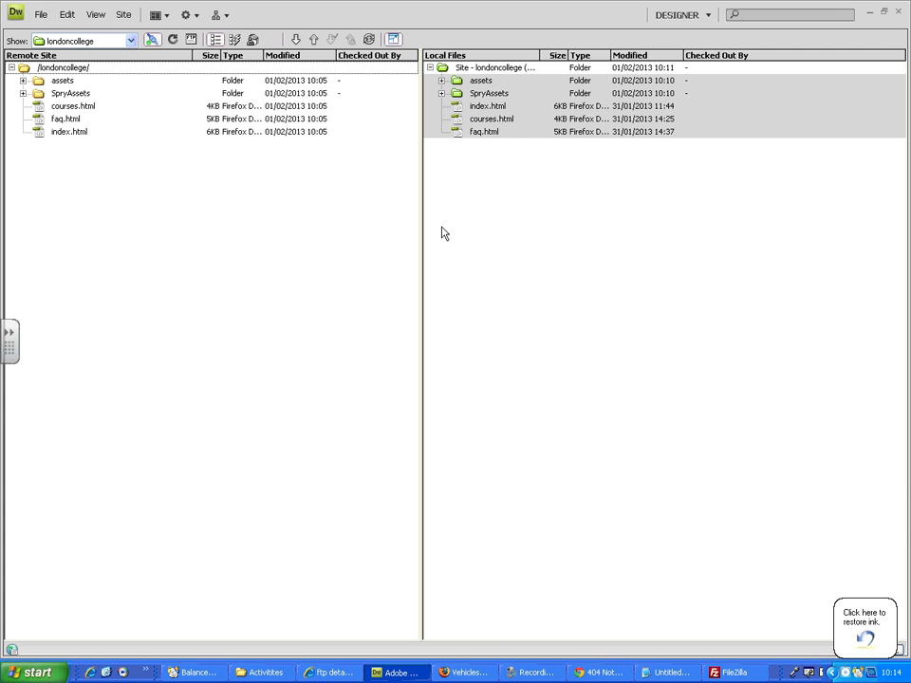
pyautogui.click(597, 673)
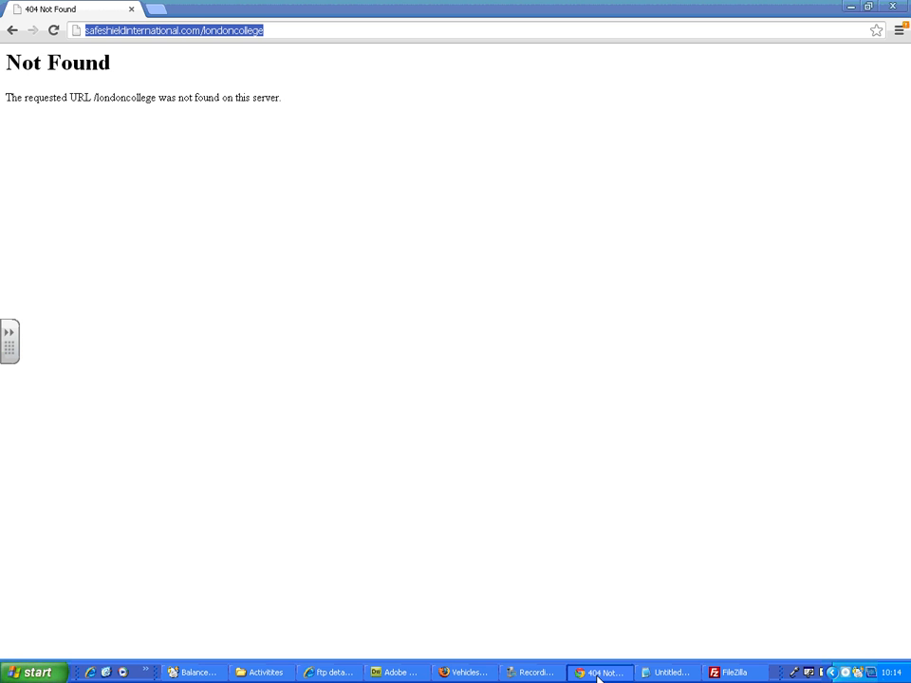
pyautogui.click(193, 159)
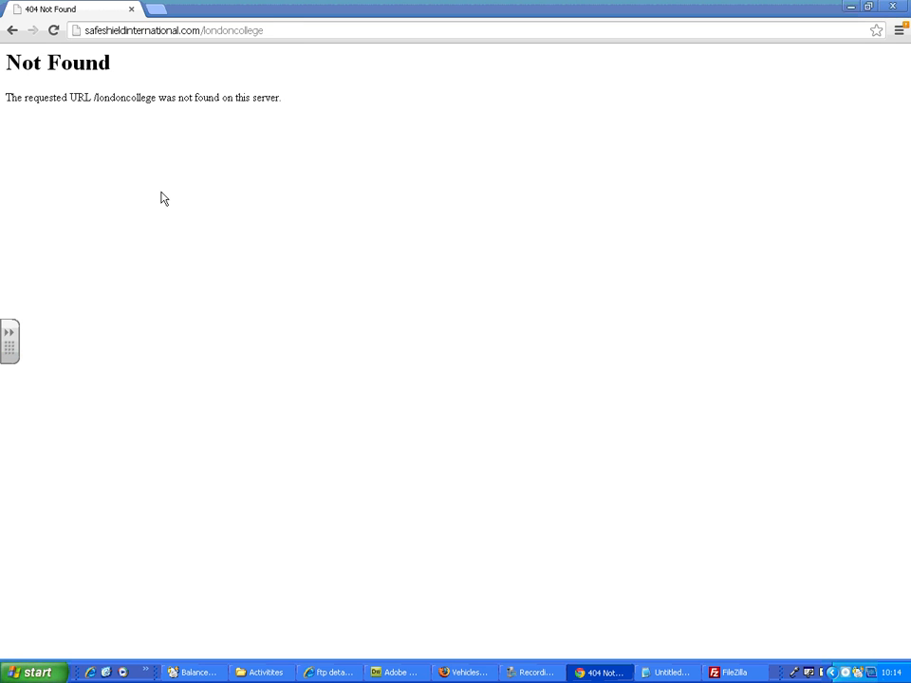
pyautogui.click(54, 30)
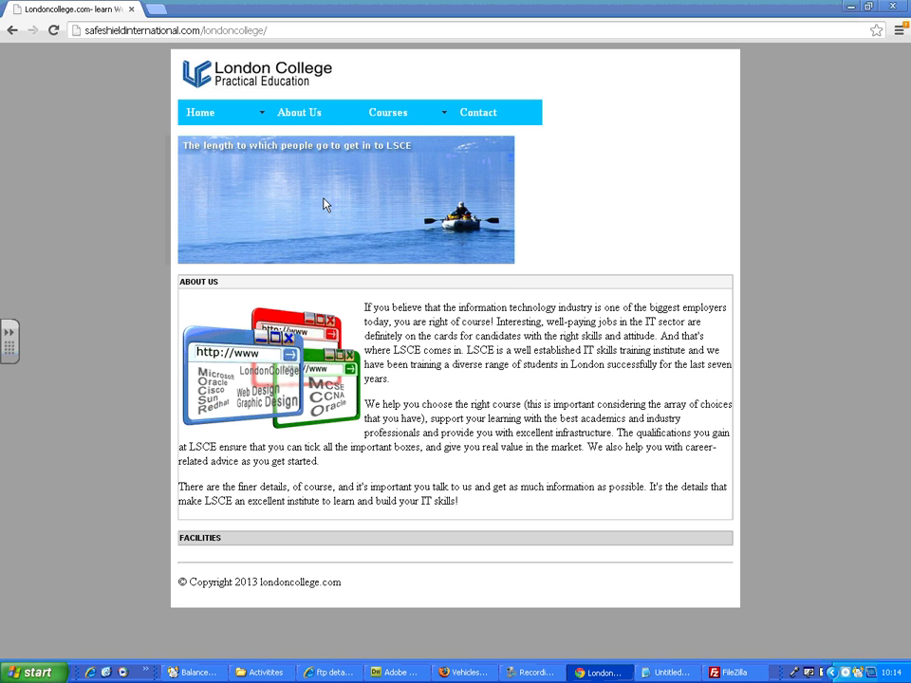
# Step: Return to Dreamweaver and select index.html in the remote londoncollege folder
pyautogui.click(279, 674)
pyautogui.click(396, 672)
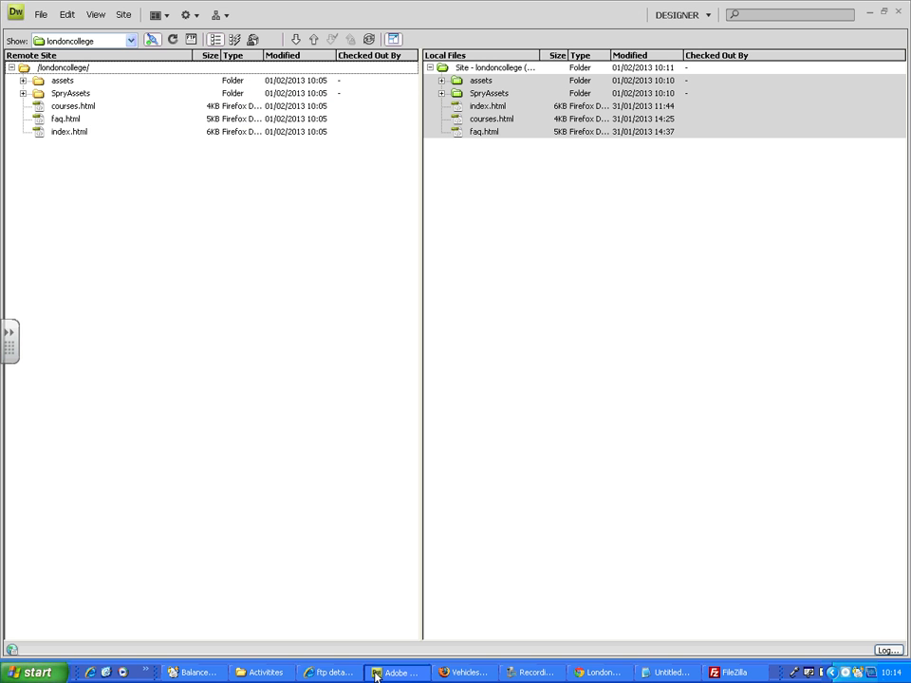
pyautogui.click(68, 133)
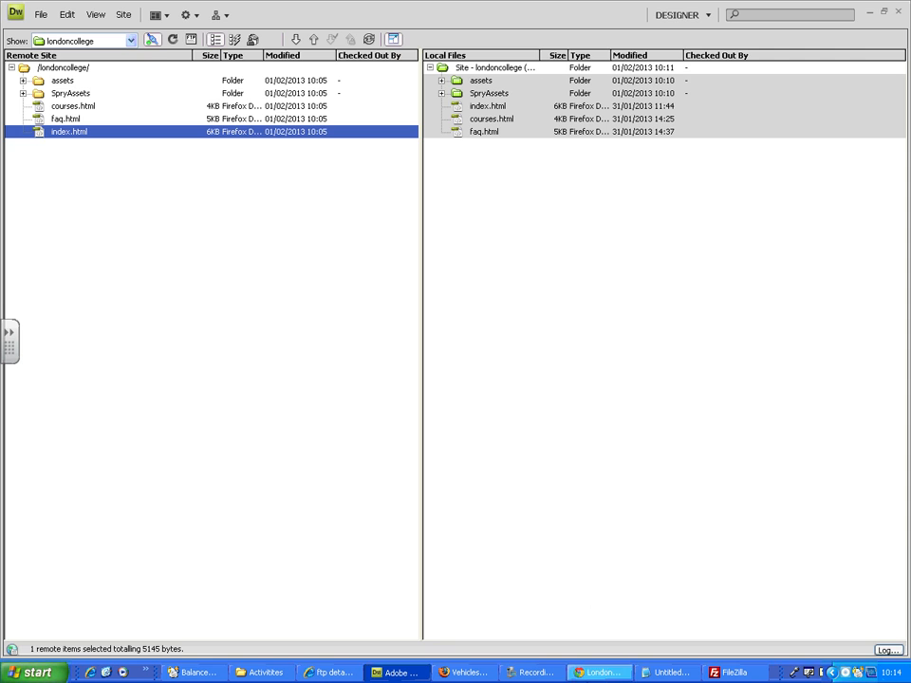
# Step: Switch to Chrome and follow the published site's Home and Courses navigation links
pyautogui.click(600, 672)
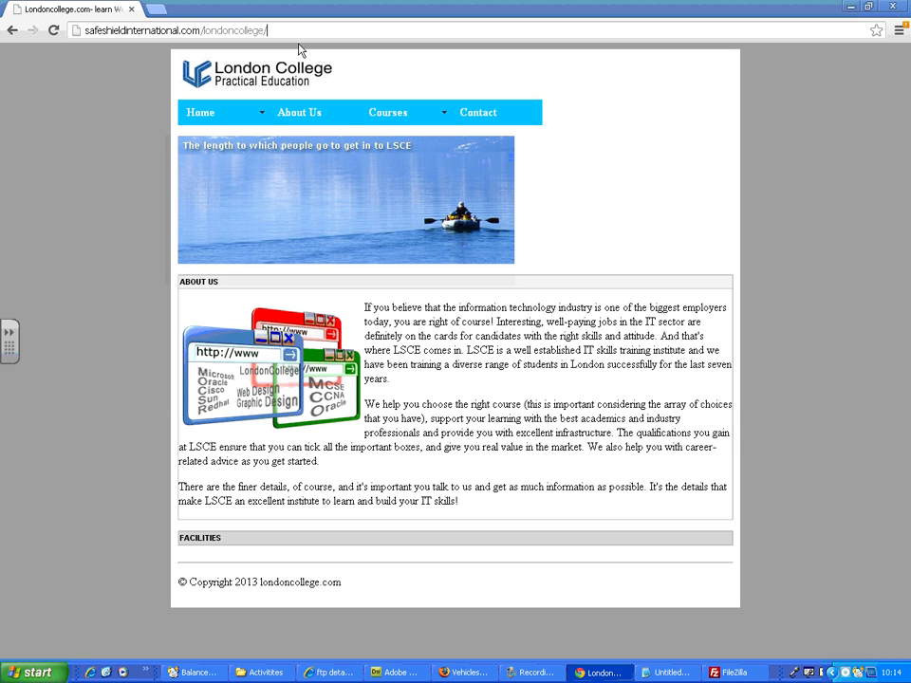
pyautogui.click(229, 115)
pyautogui.moveTo(232, 122)
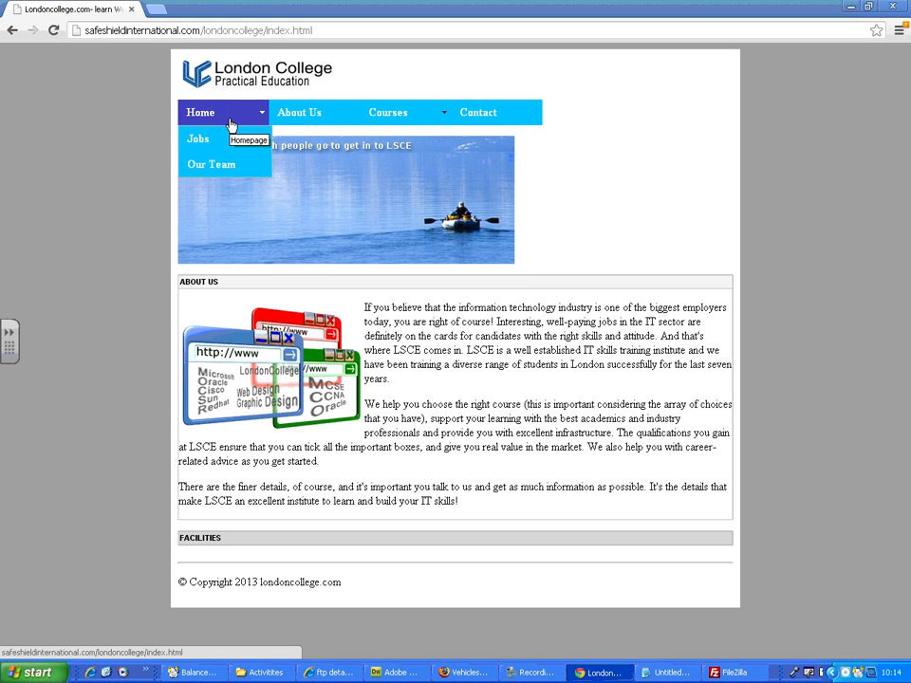
pyautogui.click(392, 118)
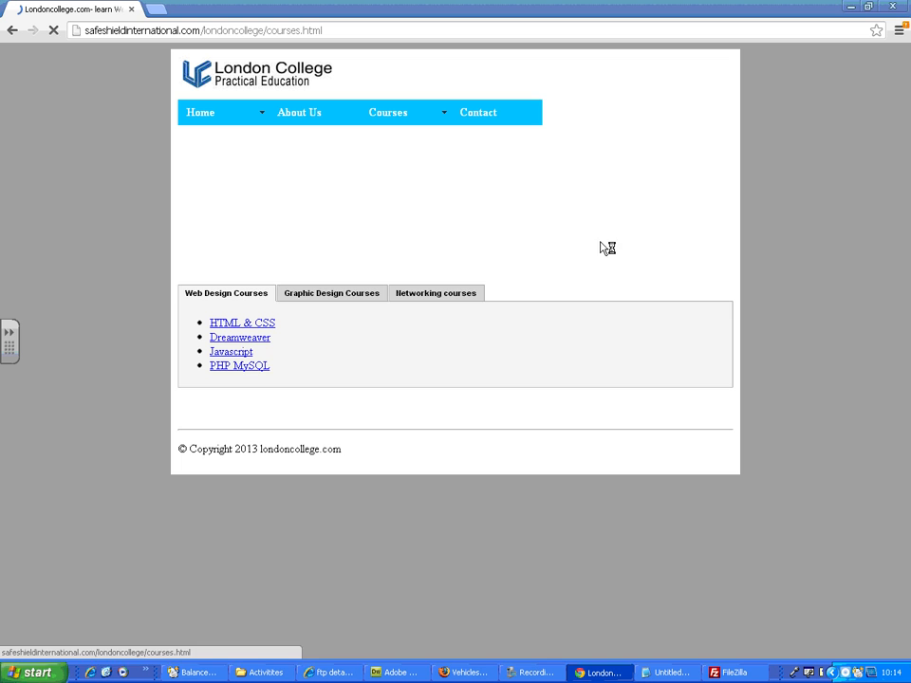
# Step: Check the Graphic Design, Networking and Web Design course tabs on the Courses page, and try the Contact link
pyautogui.click(377, 297)
pyautogui.click(424, 296)
pyautogui.click(258, 295)
pyautogui.click(477, 118)
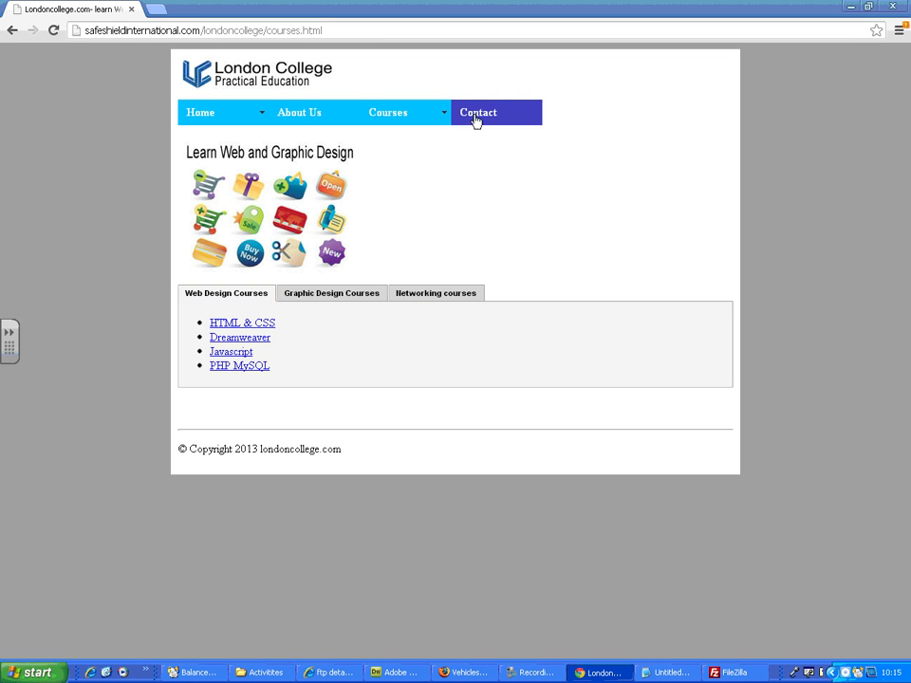
pyautogui.click(327, 296)
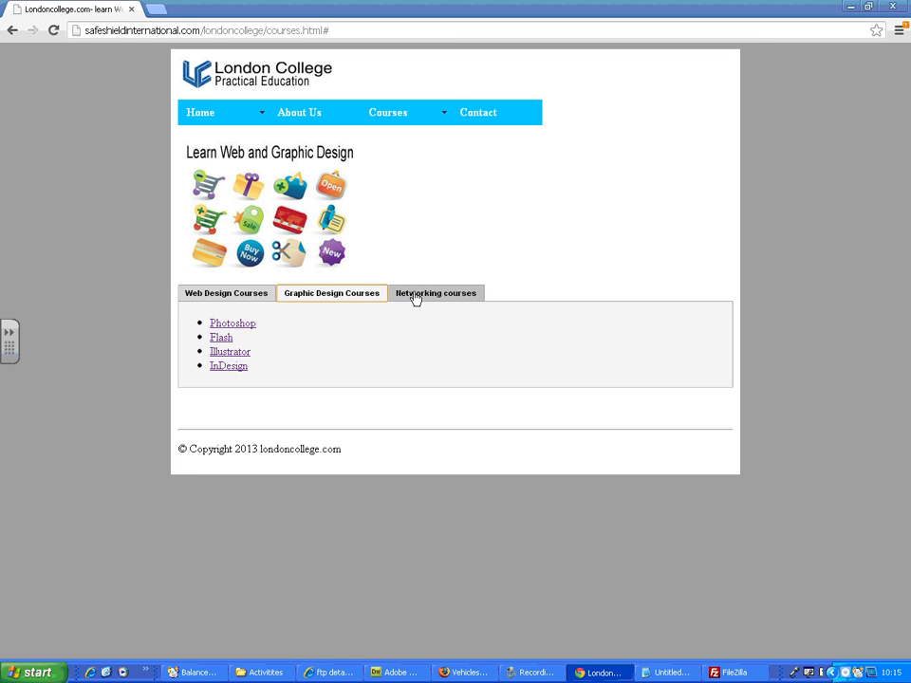
pyautogui.click(415, 296)
pyautogui.click(270, 297)
# Step: Go back to the Home page, expand its Facilities panel and collapse the About Us panel
pyautogui.click(205, 115)
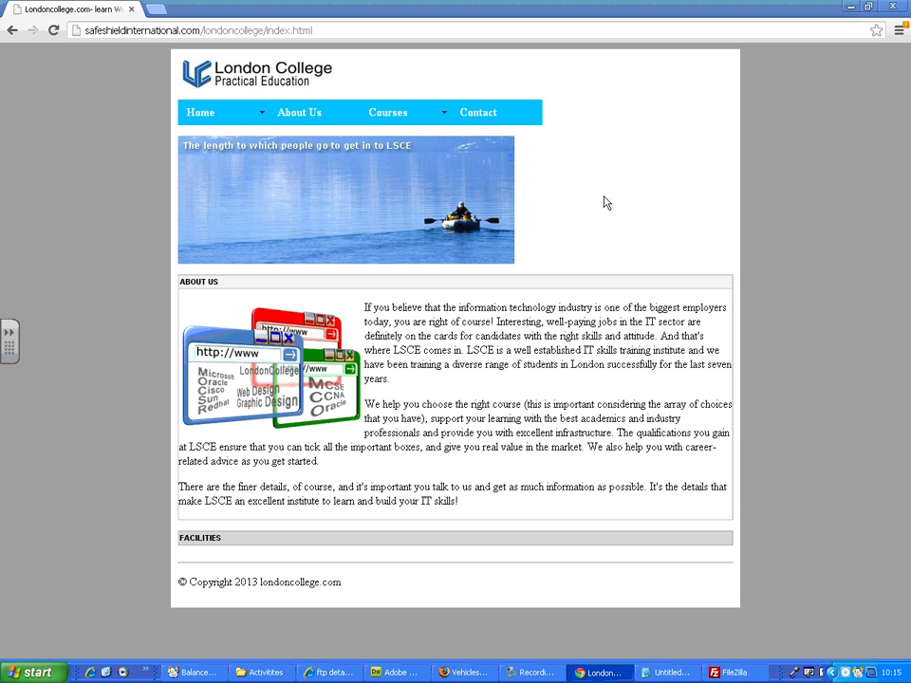
pyautogui.click(422, 538)
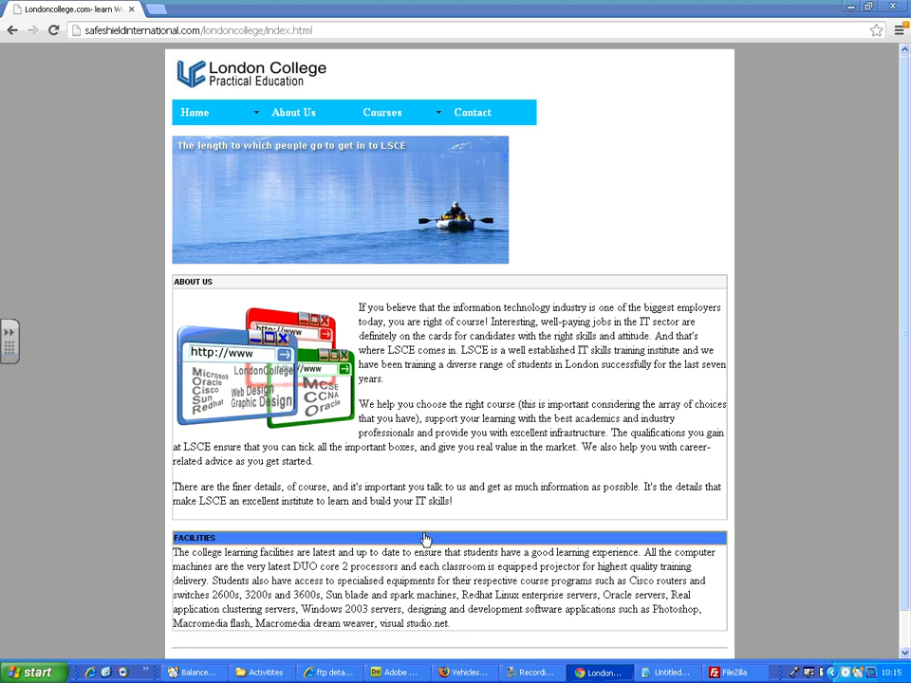
pyautogui.click(467, 283)
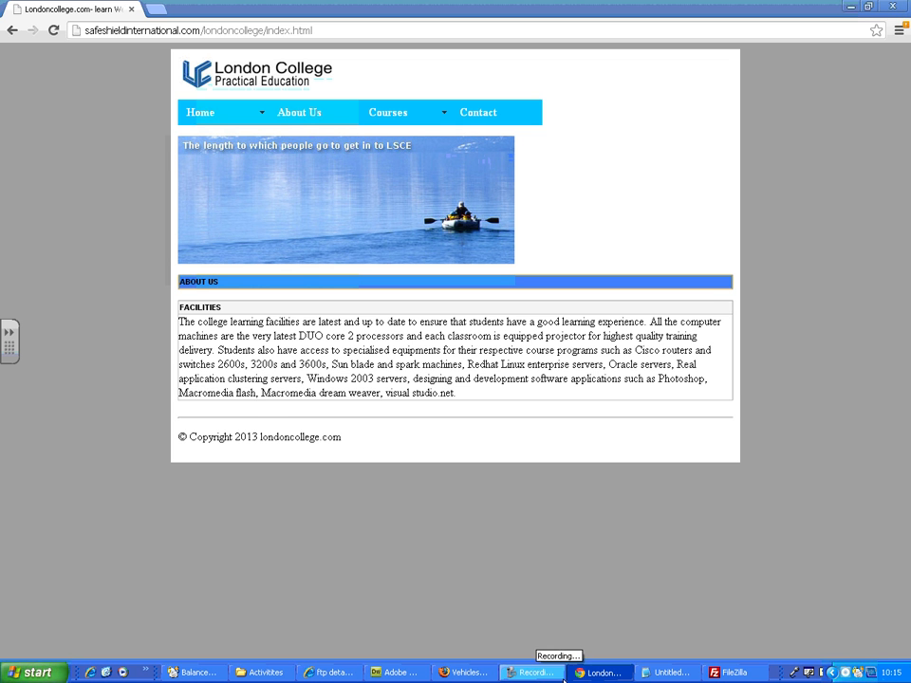
# Step: Switch back to Dreamweaver and select the home page file index.html on the remote site
pyautogui.click(394, 673)
pyautogui.click(63, 133)
pyautogui.click(62, 132)
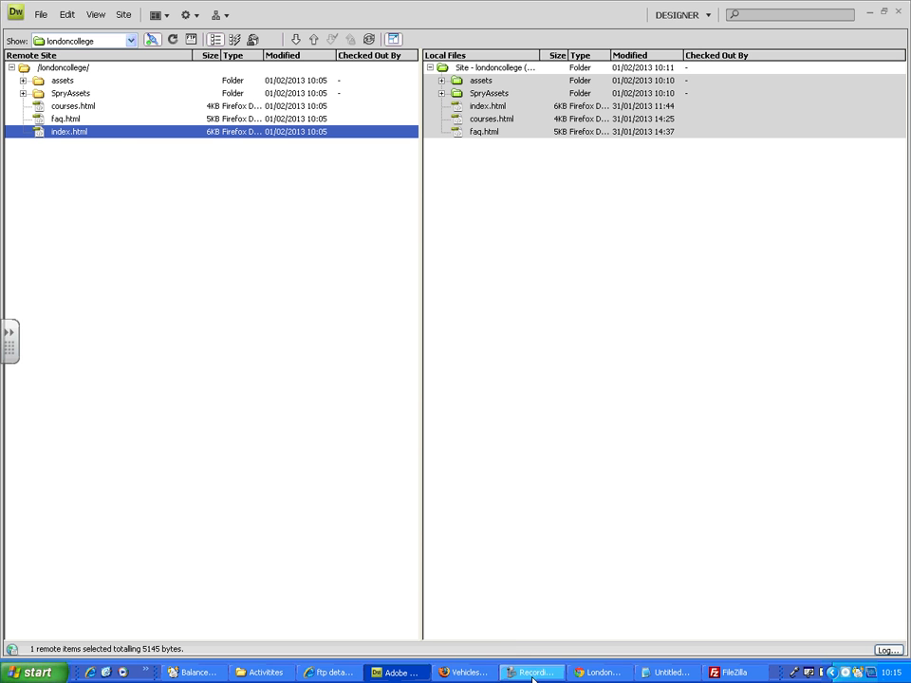
# Step: Check the live home page's background in Chrome and return to Dreamweaver
pyautogui.click(597, 673)
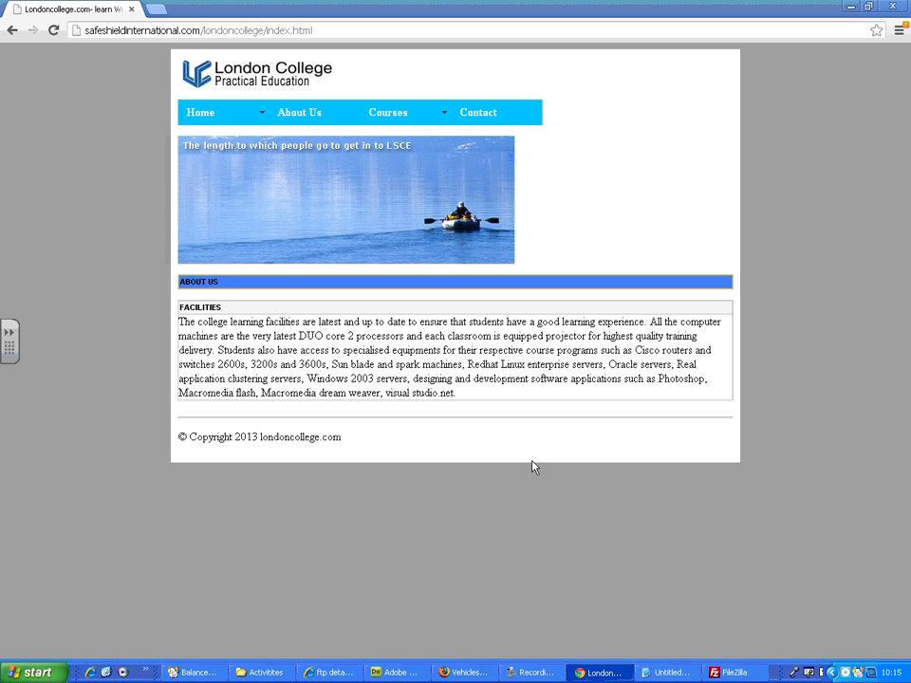
pyautogui.click(107, 246)
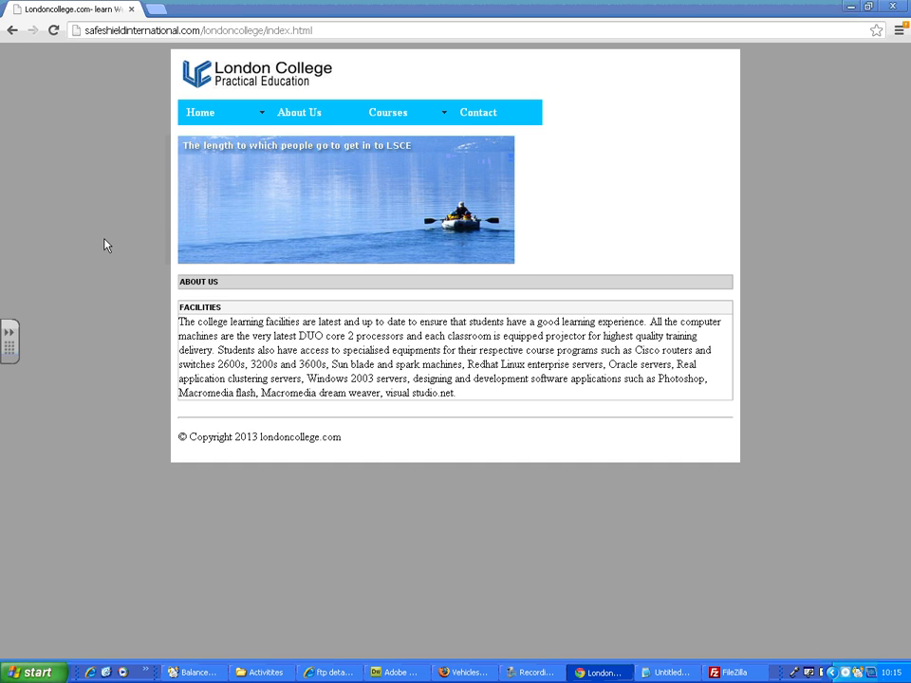
pyautogui.hotkey('alt', 'Tab')
# Step: Download index.html from the remote site to the local site without its dependent files
pyautogui.click(63, 133)
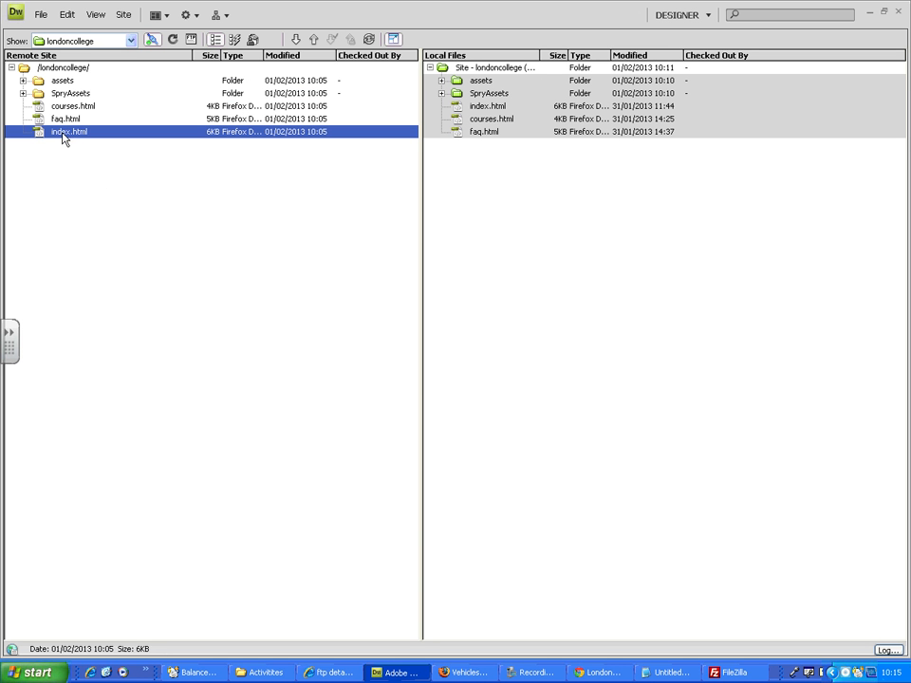
pyautogui.rightClick(77, 137)
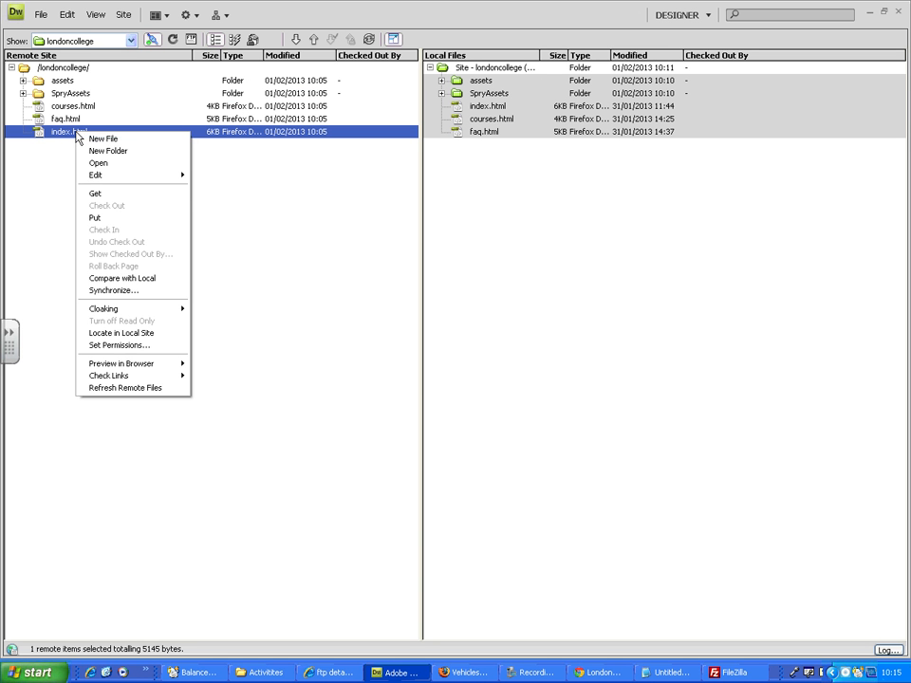
pyautogui.click(118, 196)
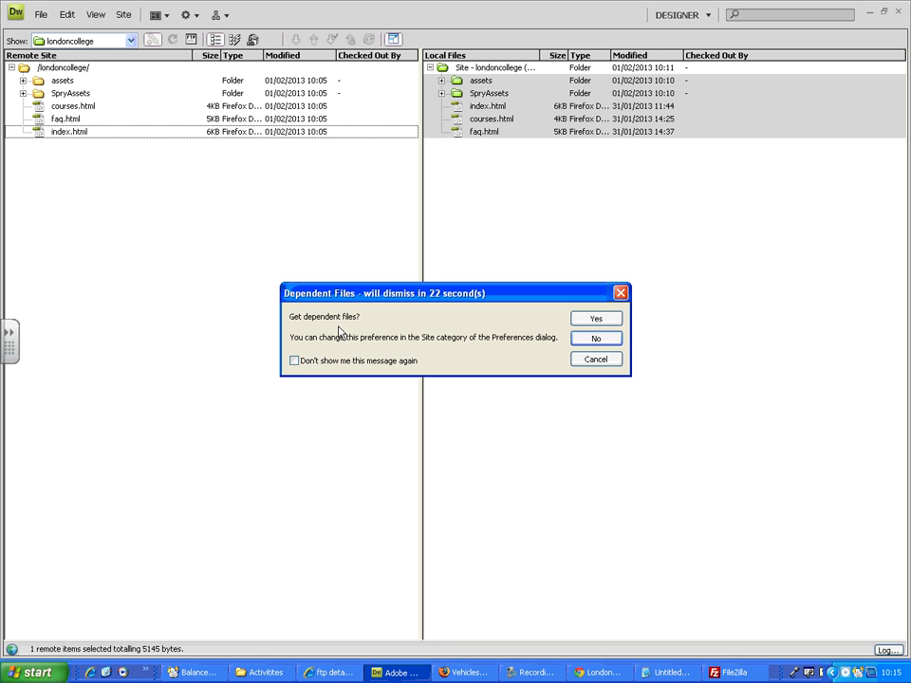
pyautogui.click(595, 339)
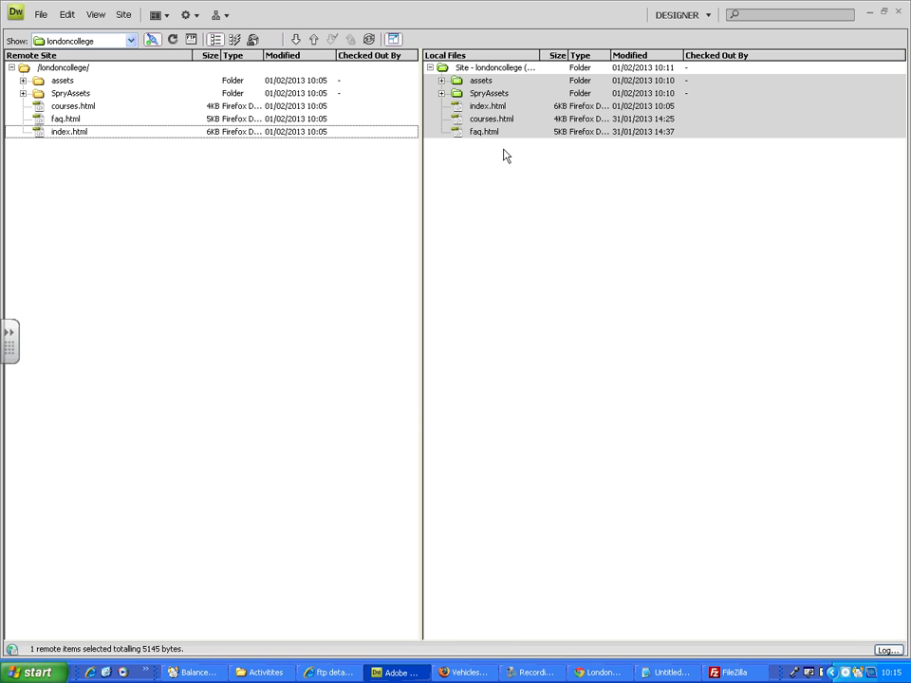
# Step: Open the local copy of index.html for editing, leaving its file name as it is
pyautogui.click(508, 217)
pyautogui.click(486, 107)
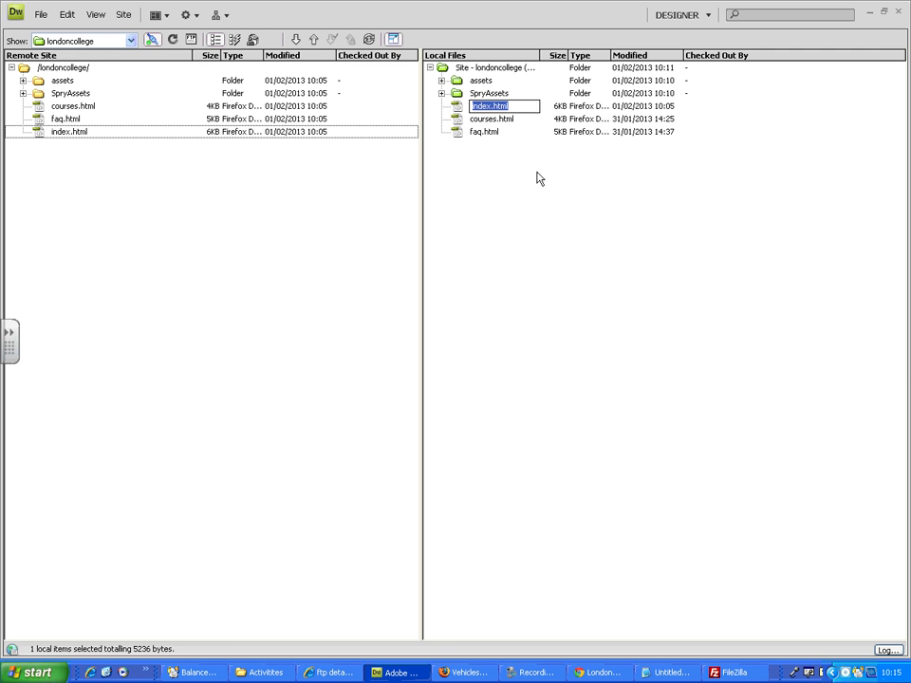
pyautogui.click(557, 193)
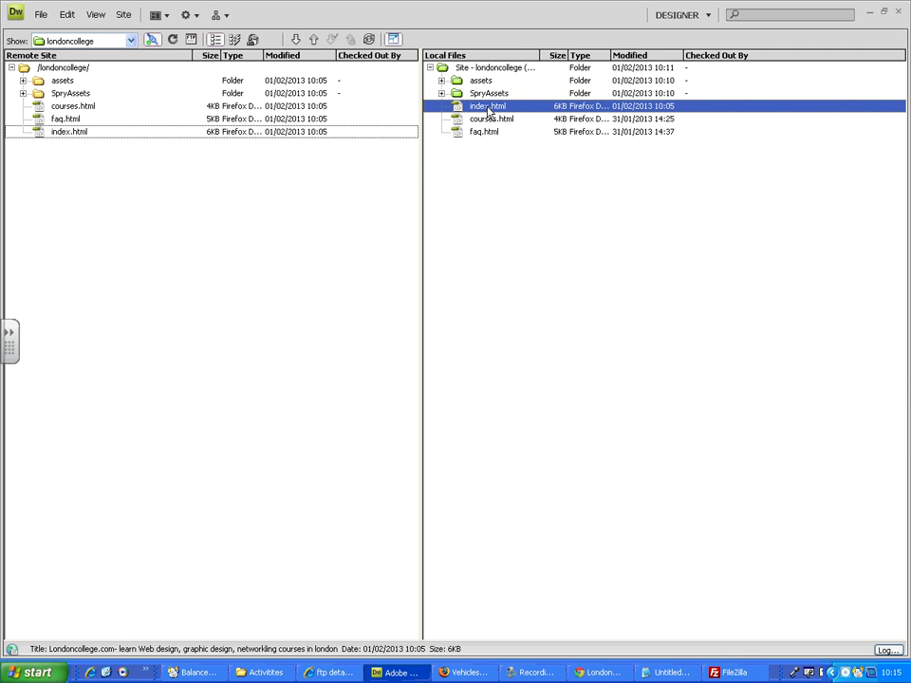
pyautogui.doubleClick(488, 107)
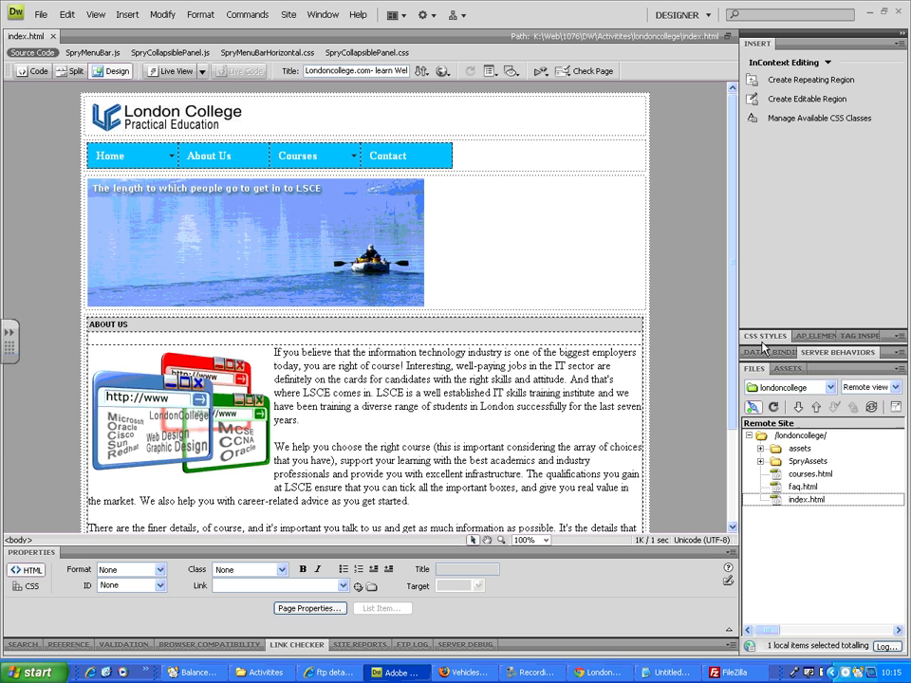
# Step: Edit the body CSS rule of index.html and apply the background colour #09F
pyautogui.click(761, 338)
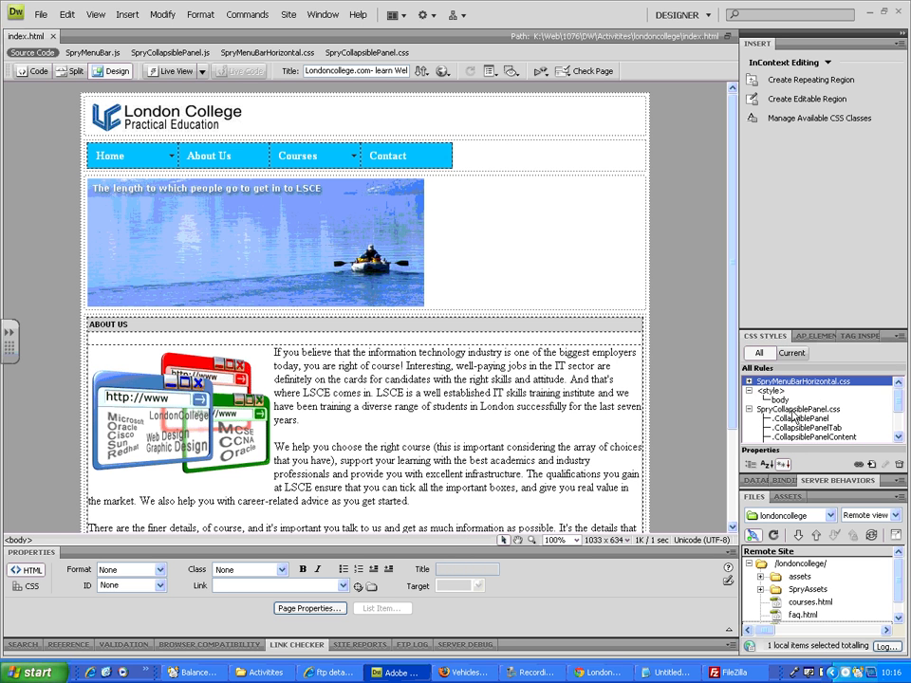
pyautogui.click(780, 399)
pyautogui.doubleClick(795, 401)
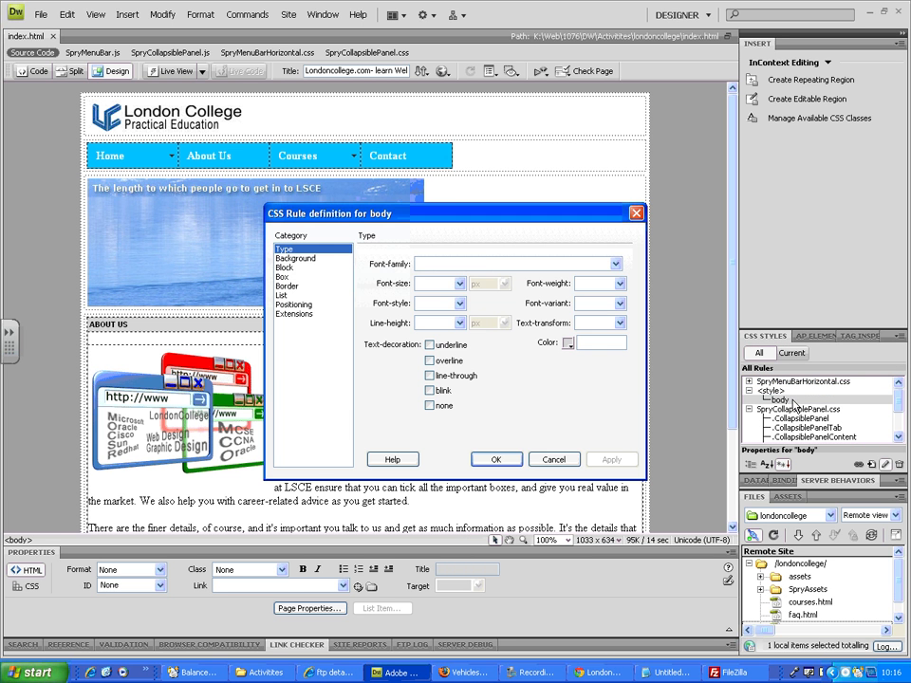
pyautogui.click(296, 258)
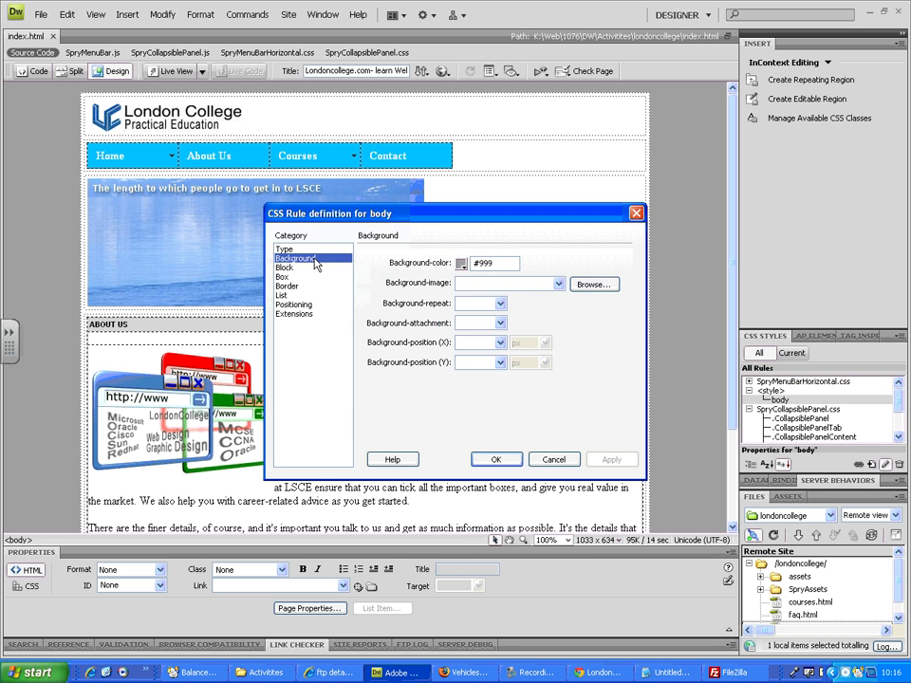
pyautogui.click(462, 265)
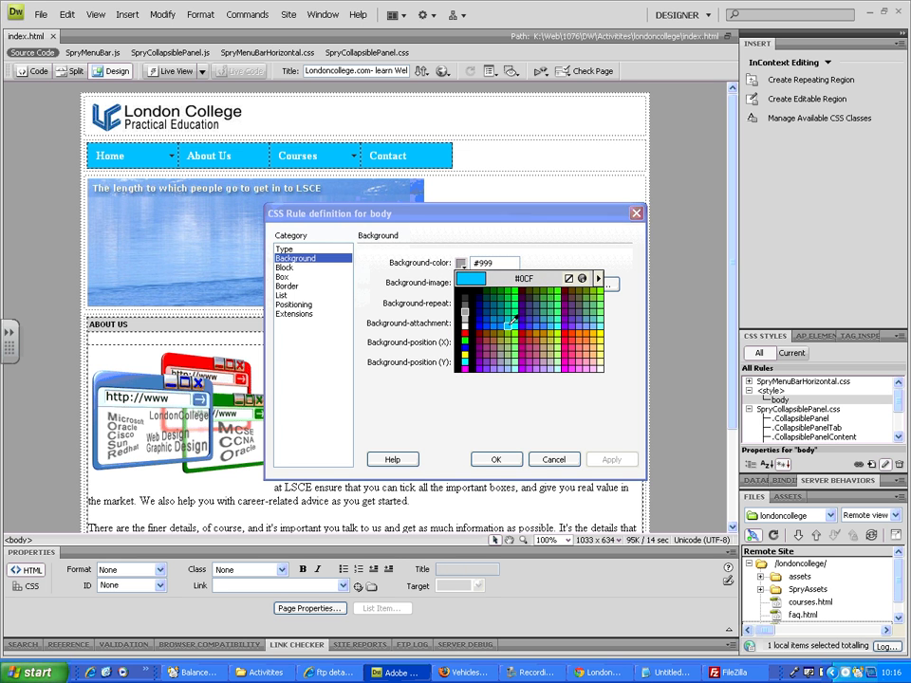
pyautogui.click(511, 316)
pyautogui.click(608, 461)
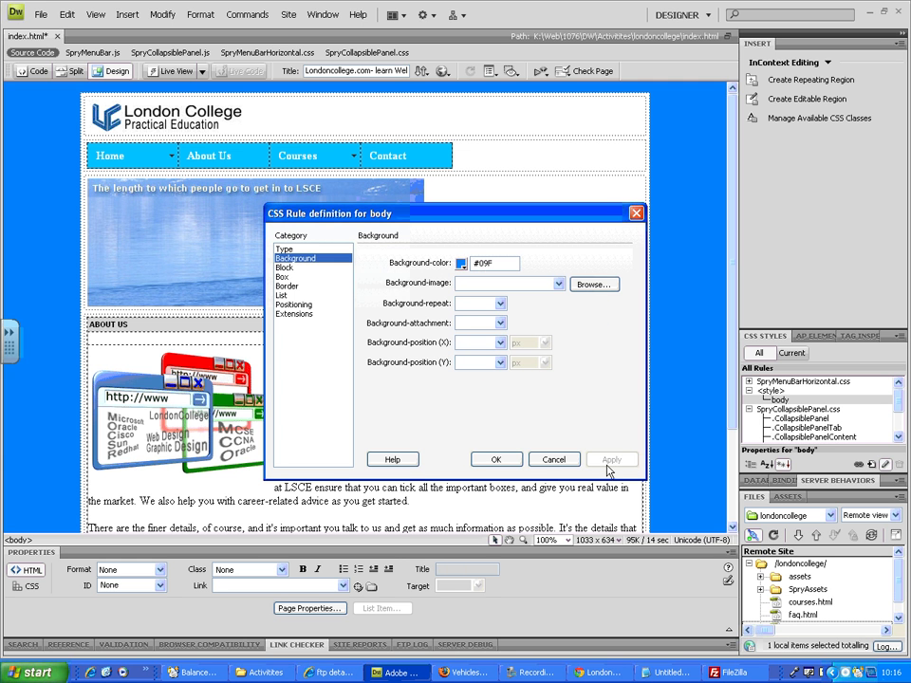
# Step: Set the body rule's background colour to #069, accept the rule and save all files
pyautogui.click(462, 265)
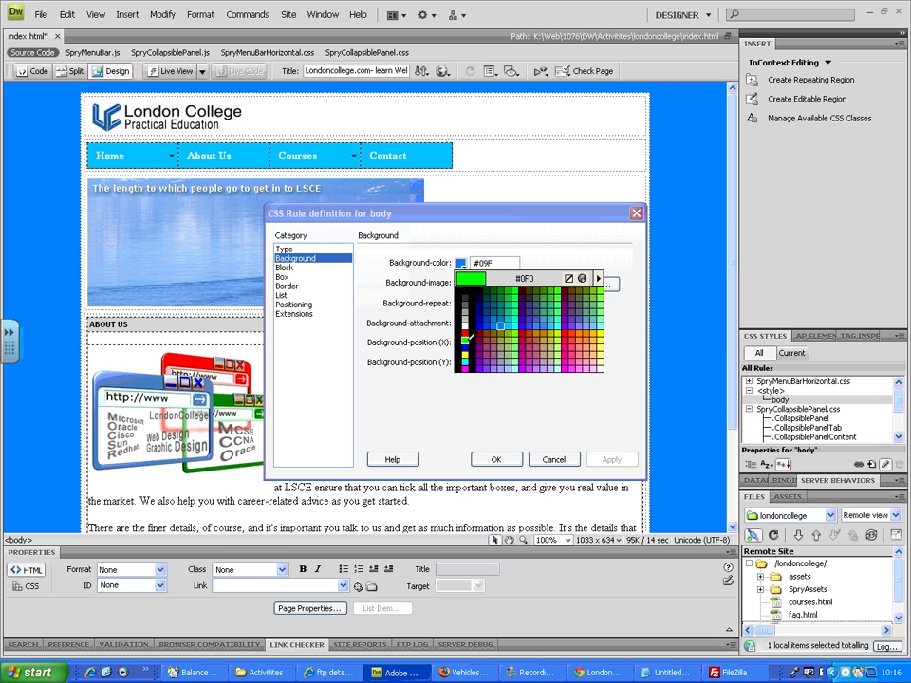
pyautogui.click(490, 312)
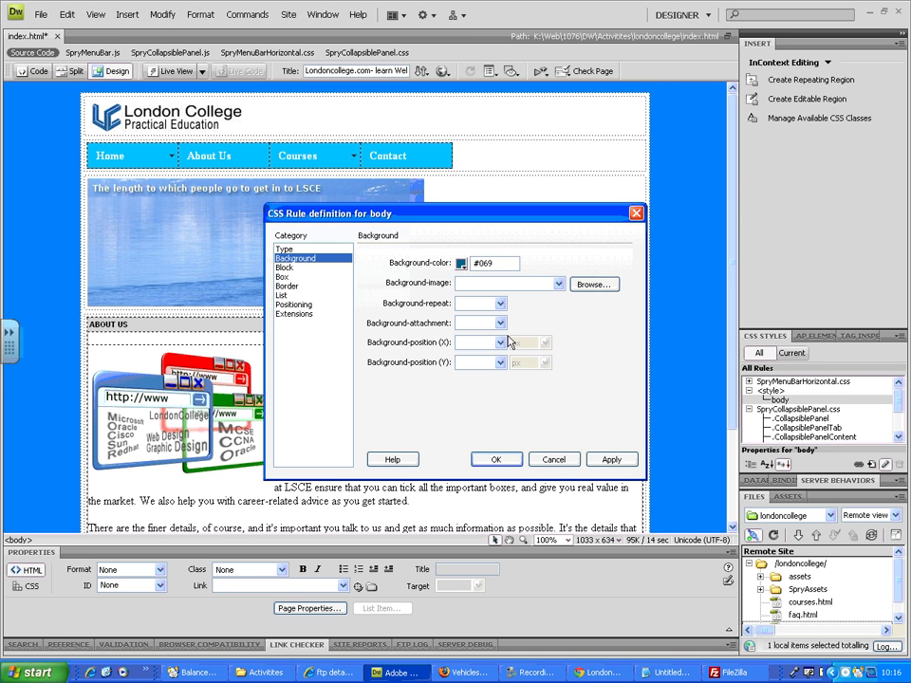
pyautogui.click(611, 459)
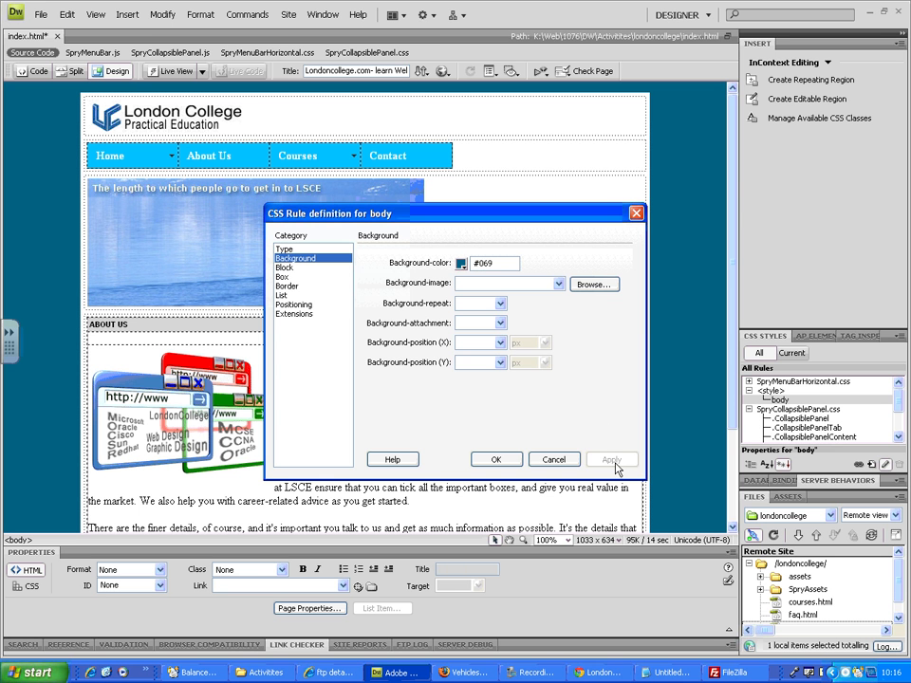
pyautogui.click(497, 459)
pyautogui.click(40, 14)
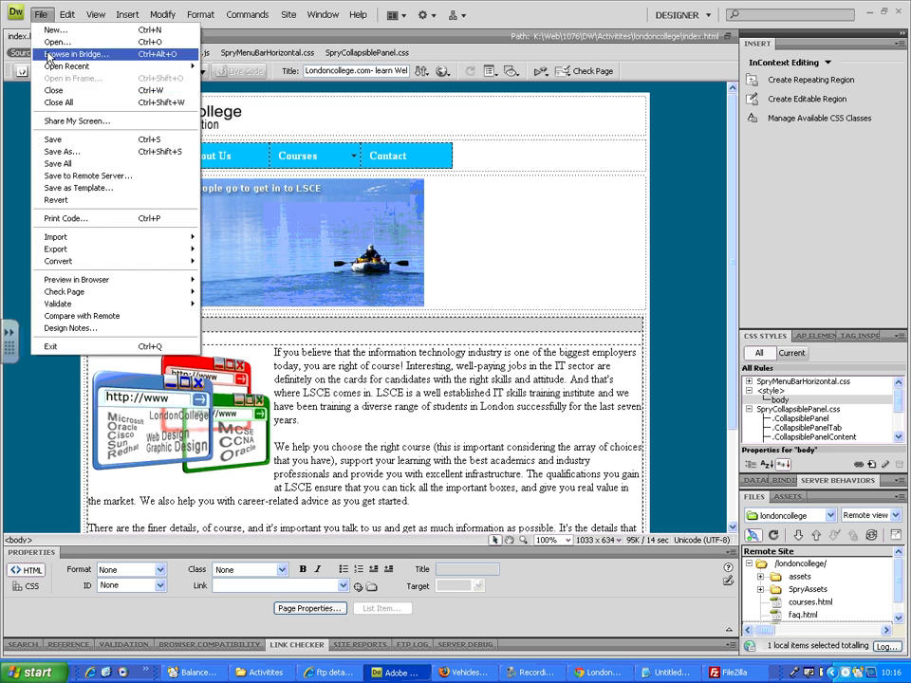
pyautogui.click(55, 163)
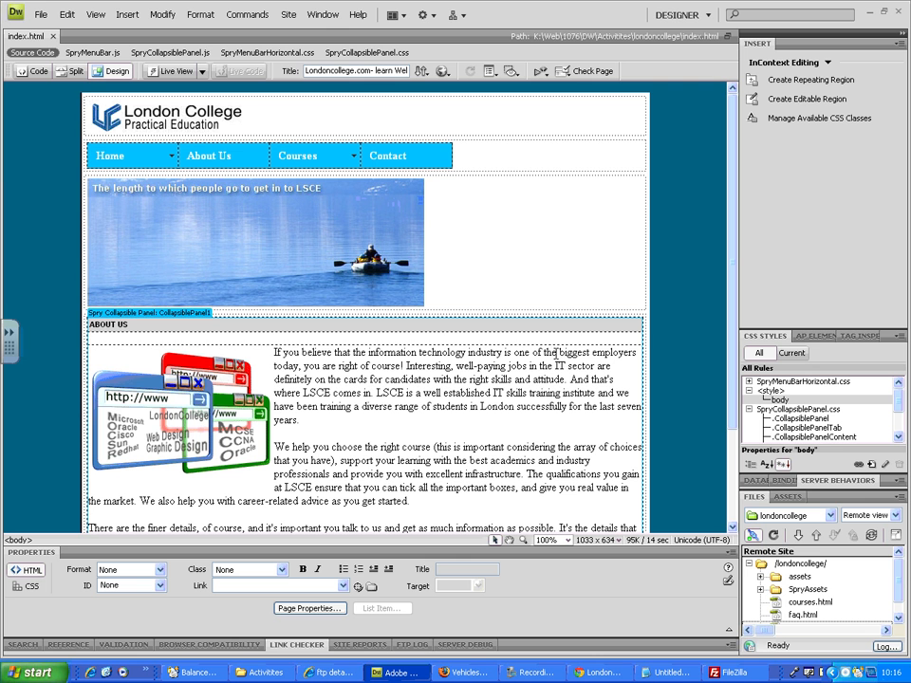
# Step: Upload the edited local index.html to the remote site in the expanded file view and refresh the file lists
pyautogui.click(894, 537)
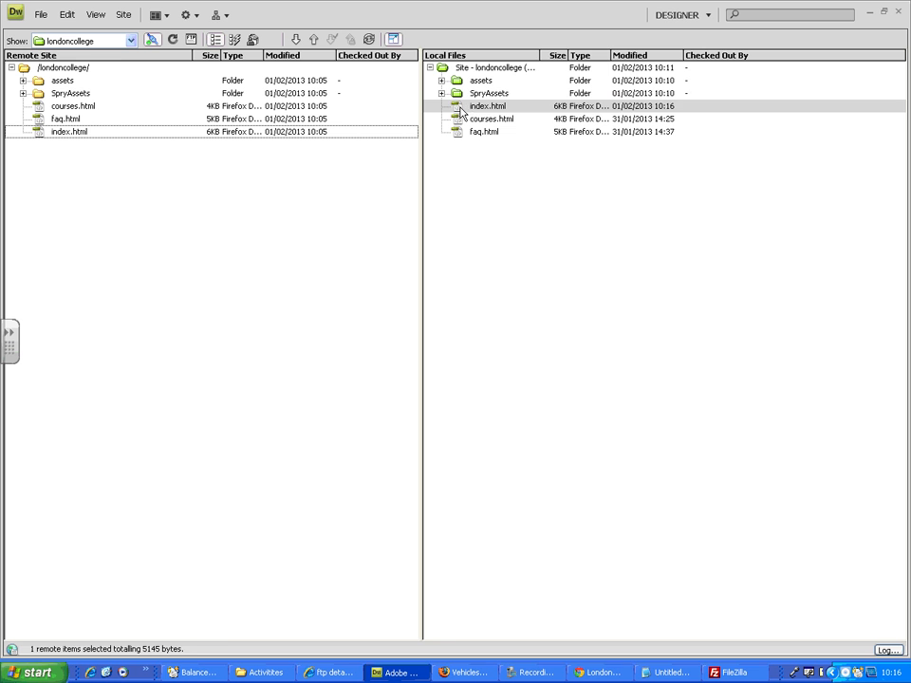
pyautogui.click(517, 109)
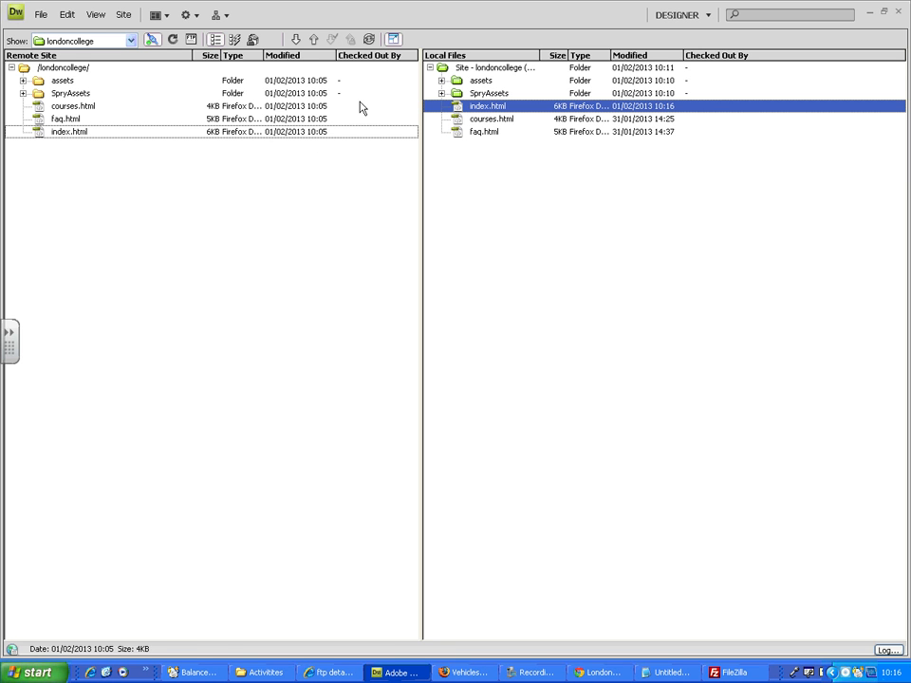
pyautogui.rightClick(462, 111)
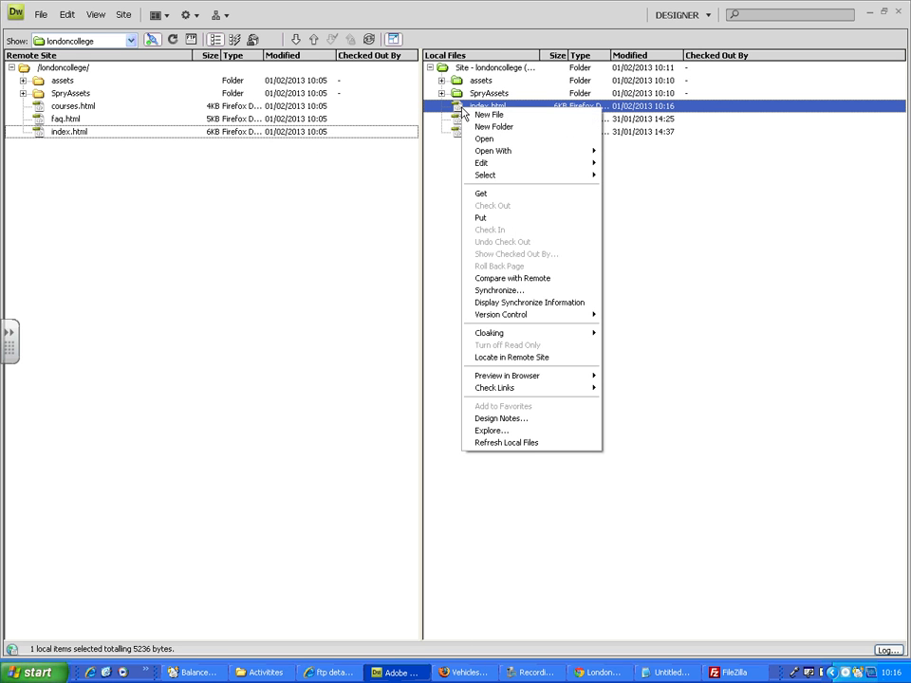
pyautogui.click(508, 221)
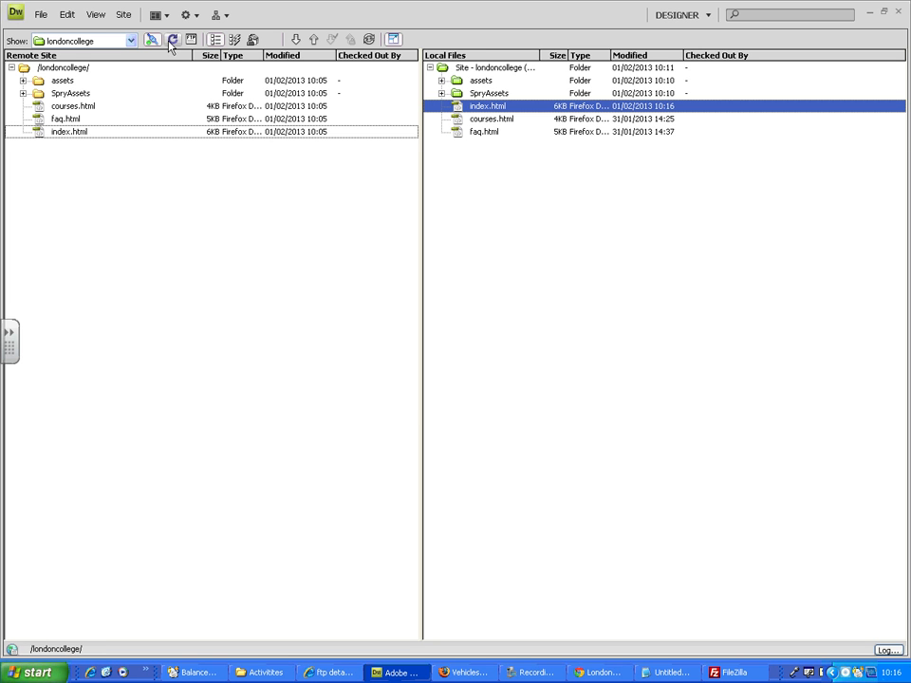
pyautogui.click(173, 40)
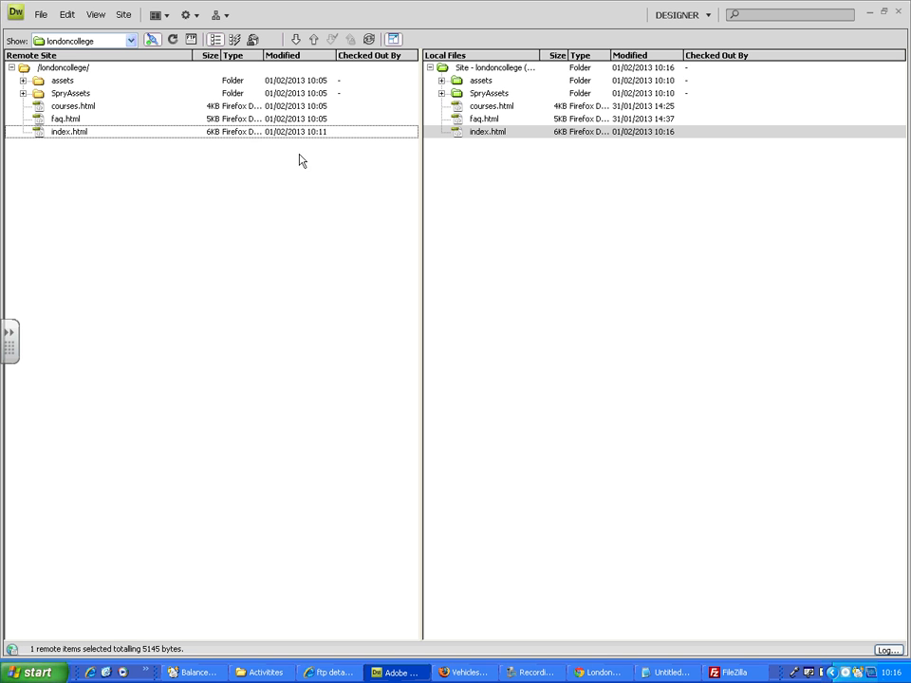
# Step: Switch to Chrome and reload the live home page to check its background colour
pyautogui.click(612, 670)
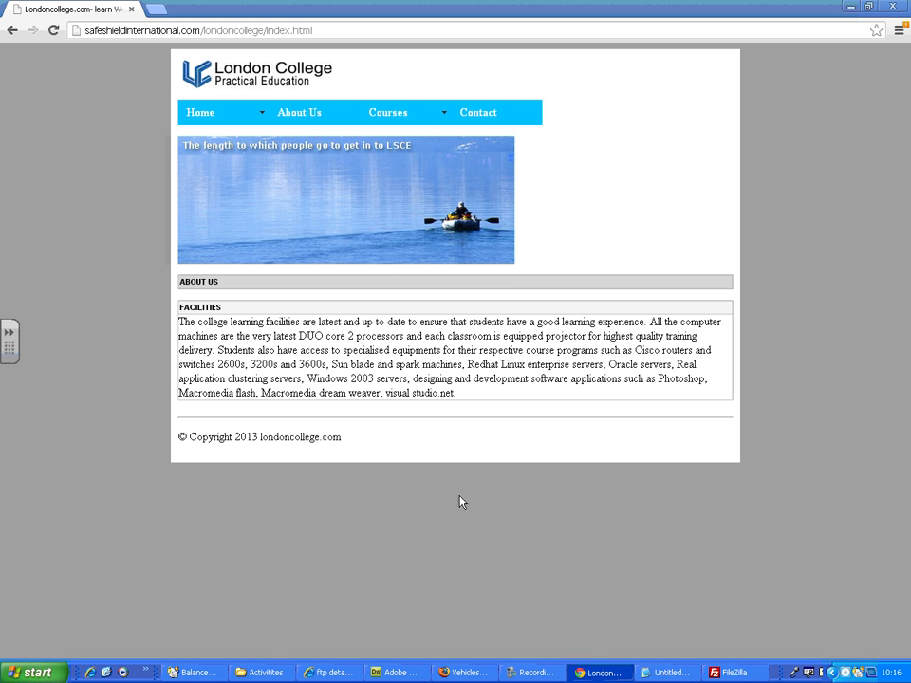
pyautogui.click(54, 31)
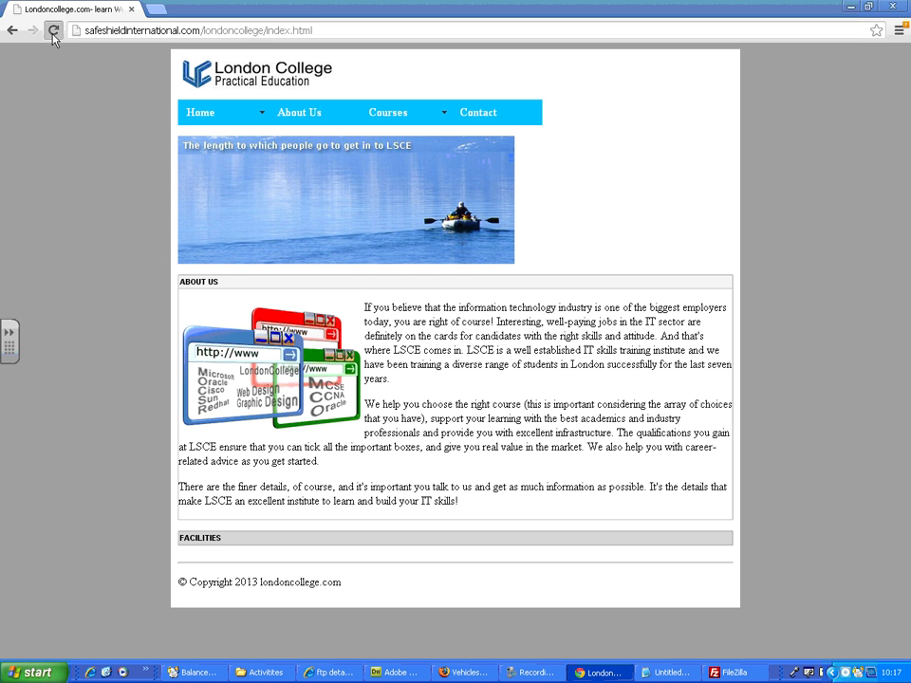
pyautogui.click(54, 32)
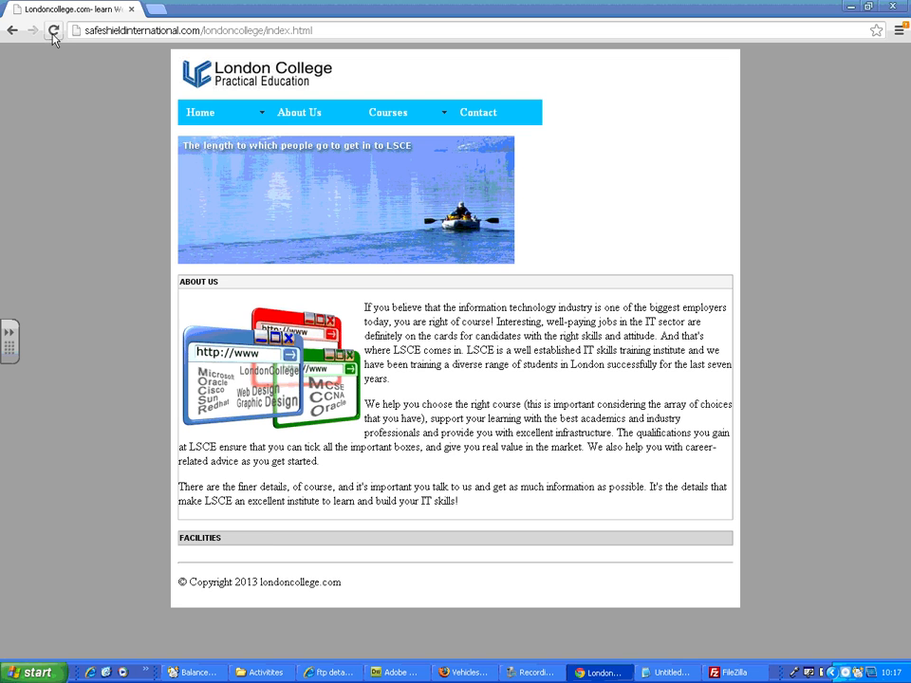
# Step: Refresh the file lists in Dreamweaver and reload the live home page in Chrome several more times
pyautogui.click(396, 671)
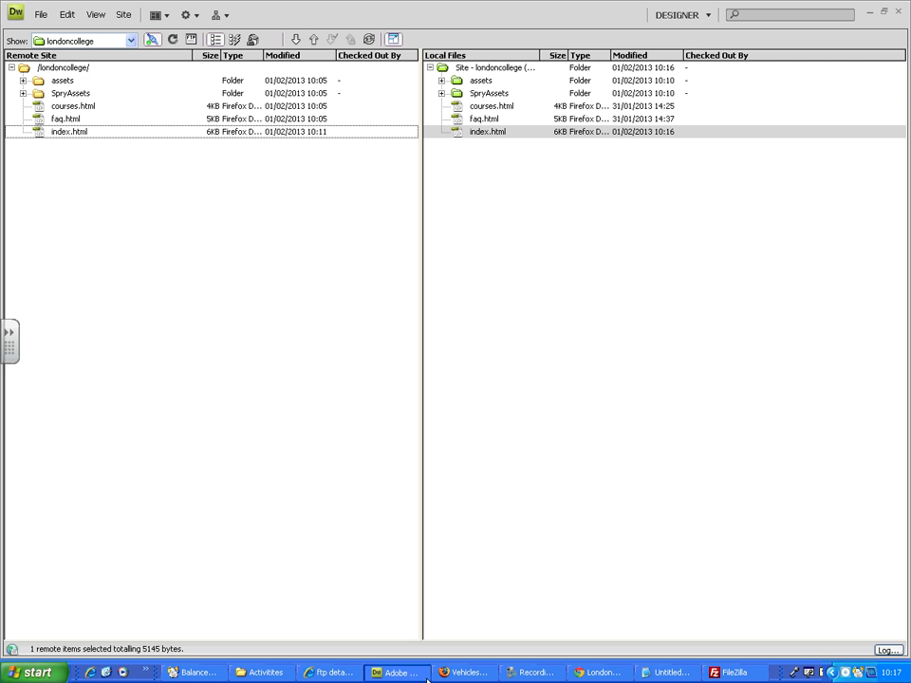
pyautogui.click(173, 40)
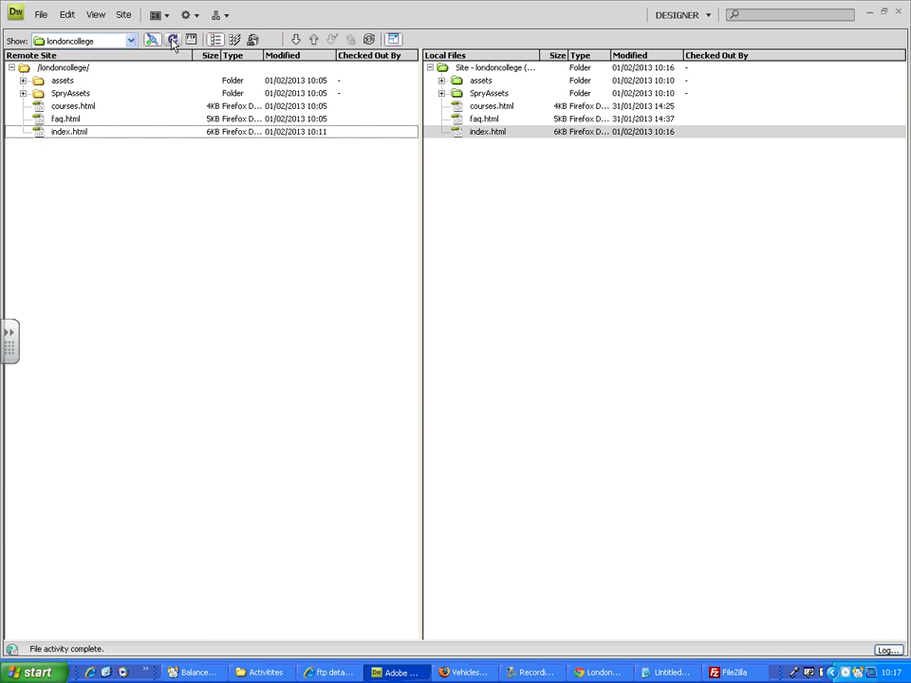
pyautogui.click(328, 671)
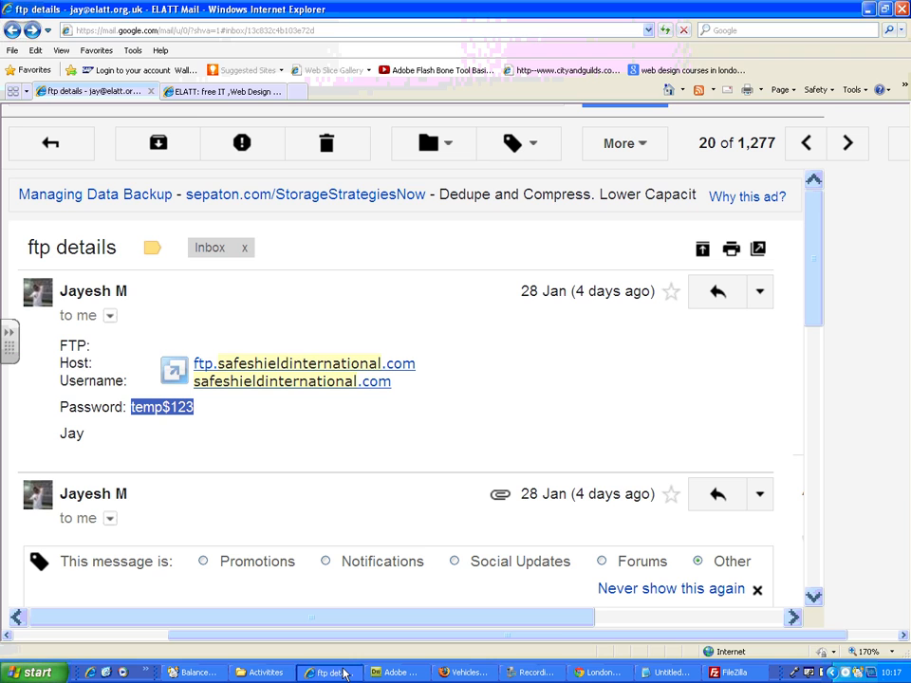
pyautogui.click(598, 672)
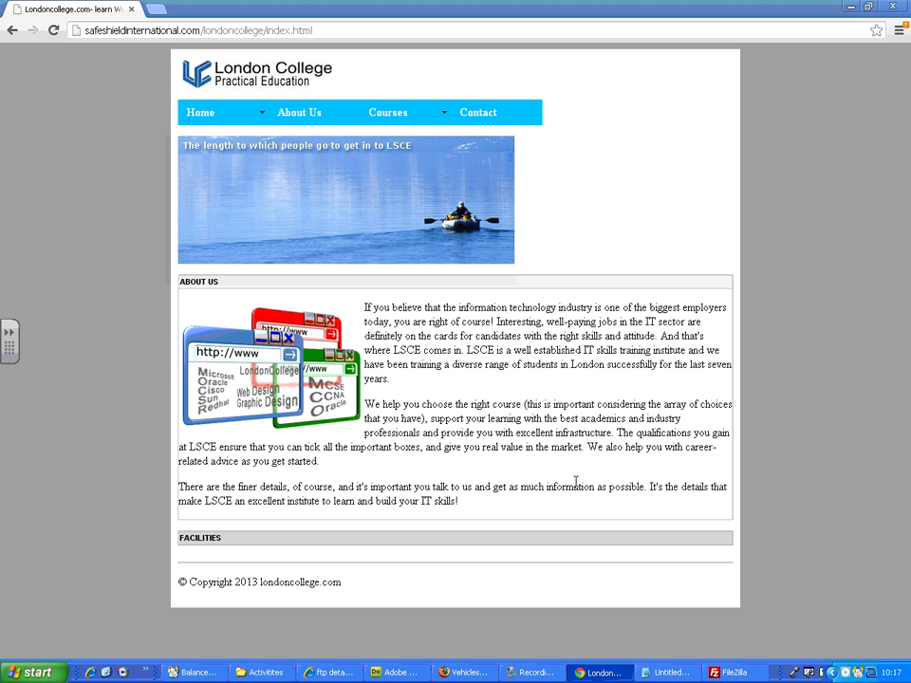
pyautogui.press('F5')
pyautogui.press('F5')
pyautogui.press('F5')
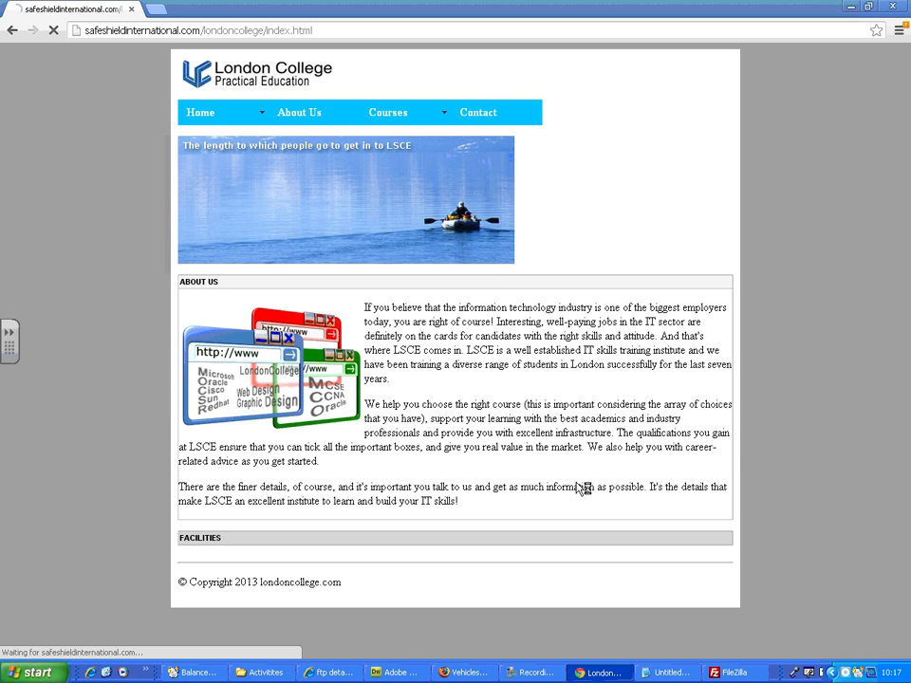
pyautogui.press('F5')
pyautogui.press('F5')
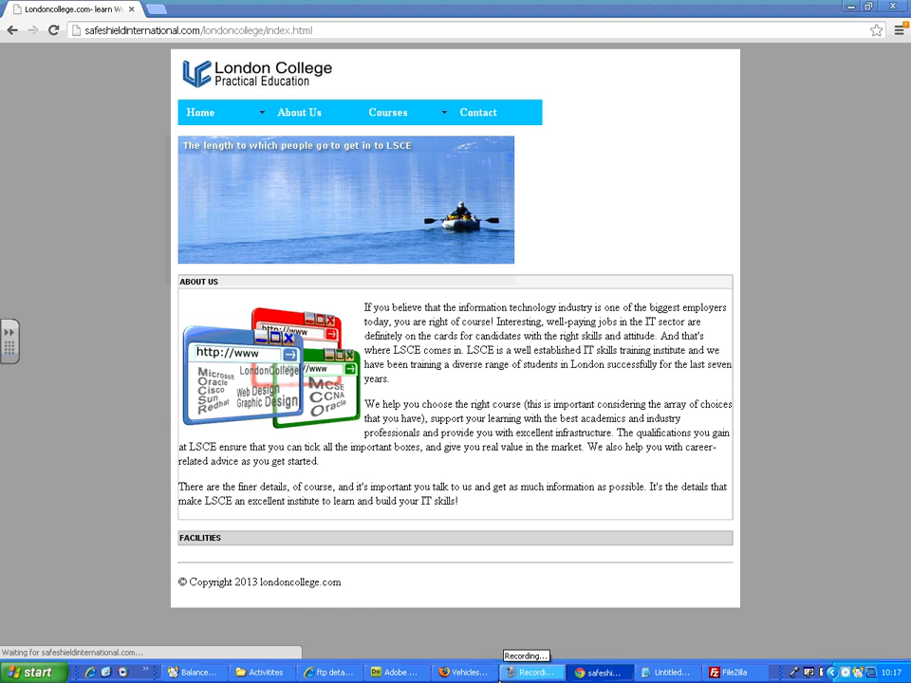
# Step: Switch back to Dreamweaver and reopen the local index.html in the editor
pyautogui.click(397, 672)
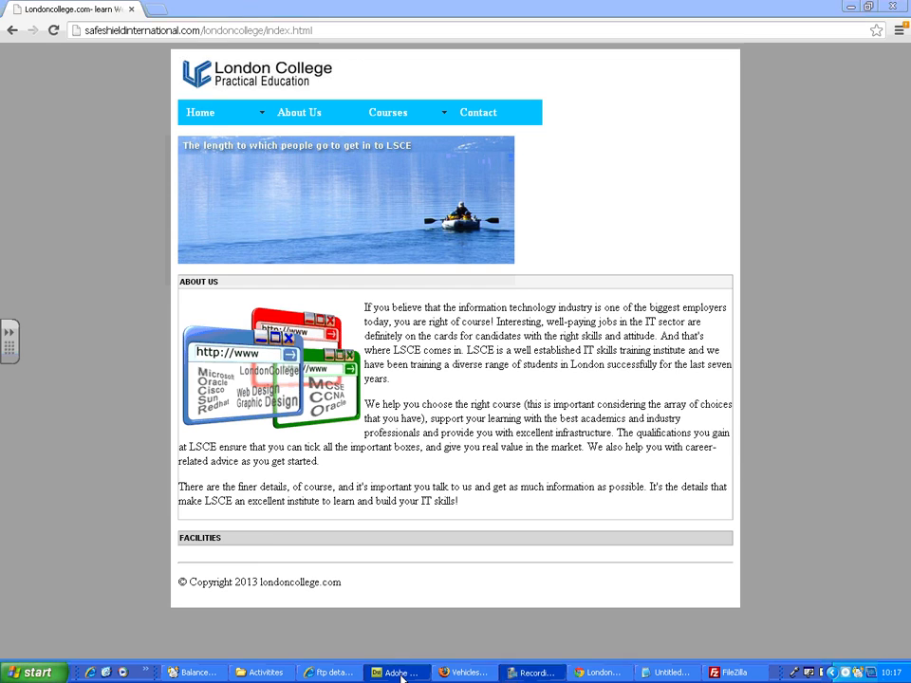
pyautogui.doubleClick(485, 132)
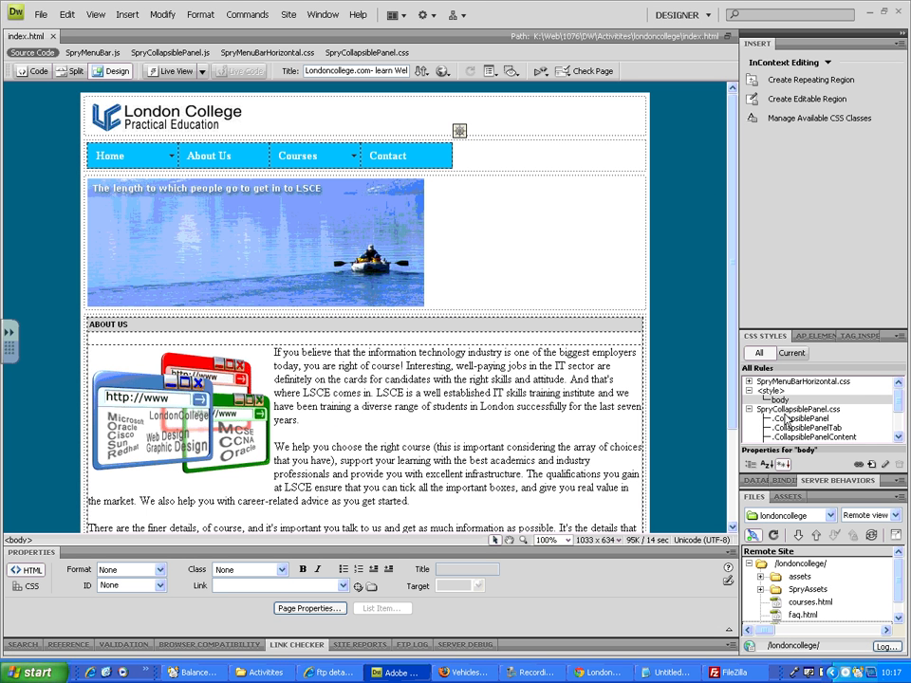
# Step: Upload the local index.html to the remote site again in the expanded file view and refresh the file lists
pyautogui.click(748, 410)
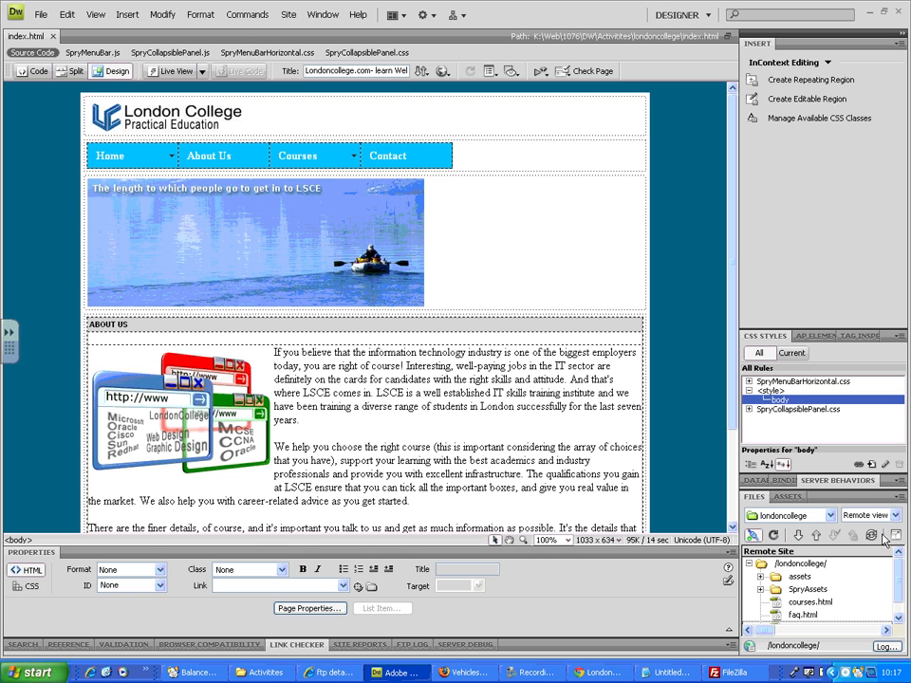
pyautogui.click(853, 498)
pyautogui.click(878, 549)
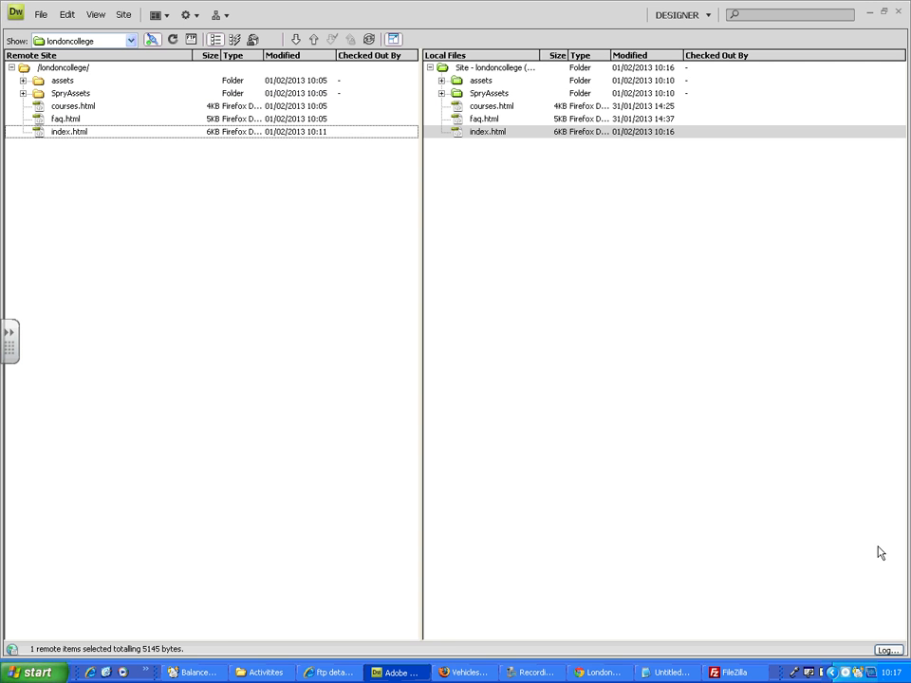
pyautogui.rightClick(474, 134)
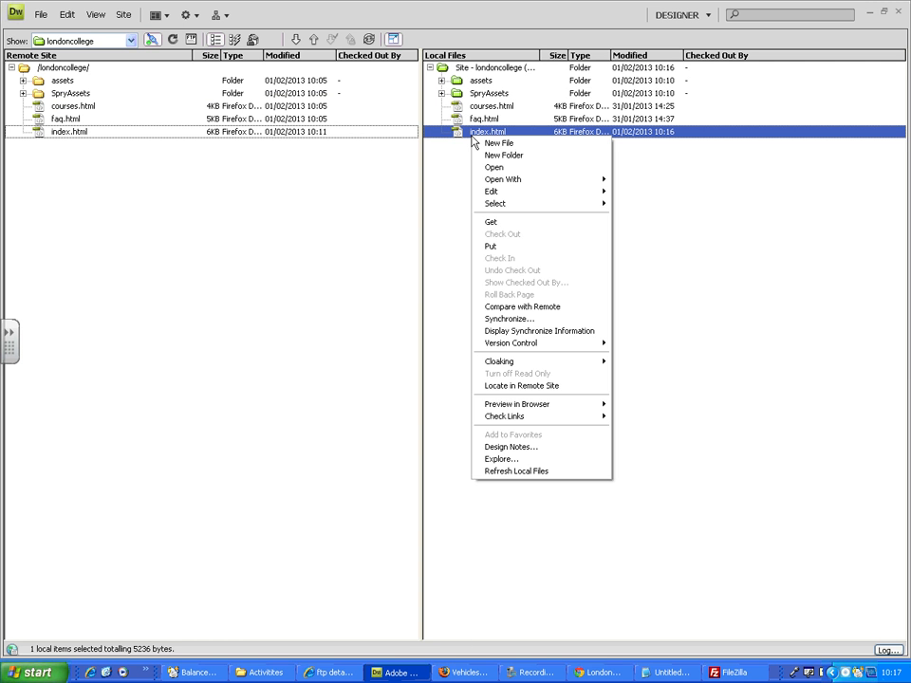
pyautogui.click(500, 254)
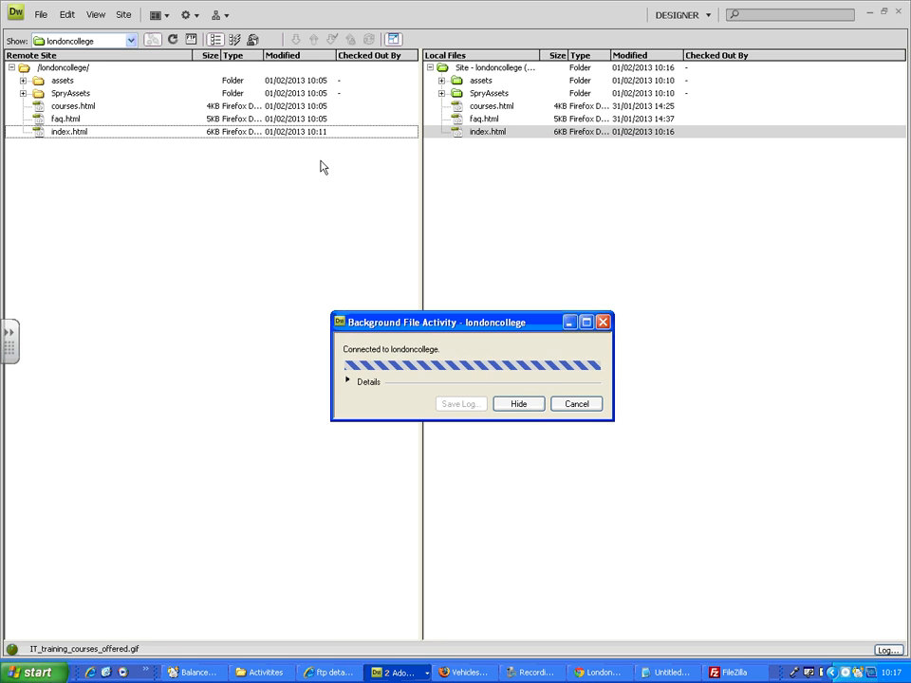
pyautogui.click(172, 39)
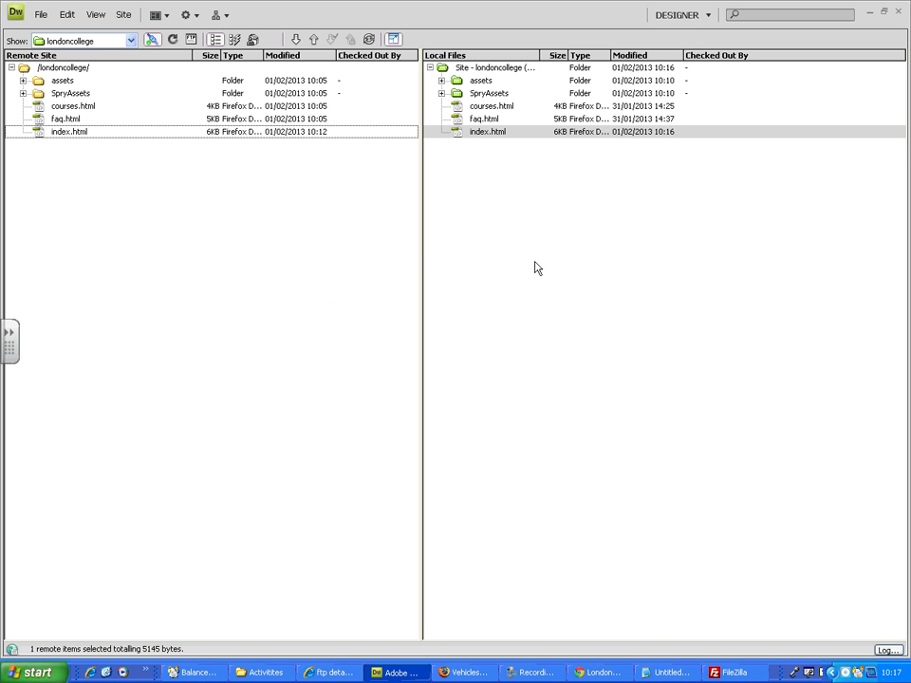
# Step: Switch to Chrome, reload the live home page and inspect the body element's background-color rule
pyautogui.click(580, 676)
pyautogui.press('F5')
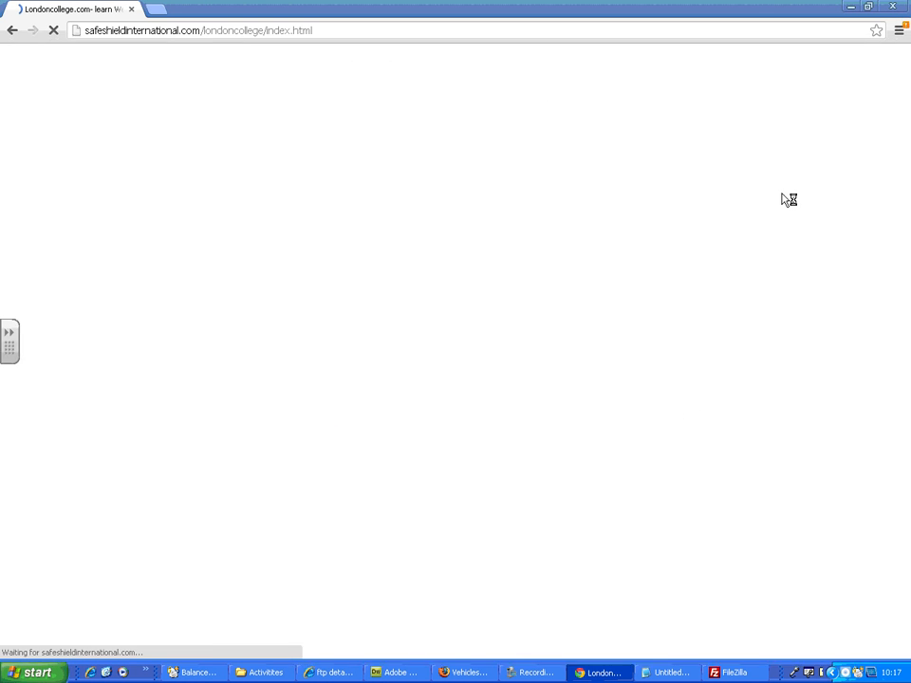
pyautogui.rightClick(777, 147)
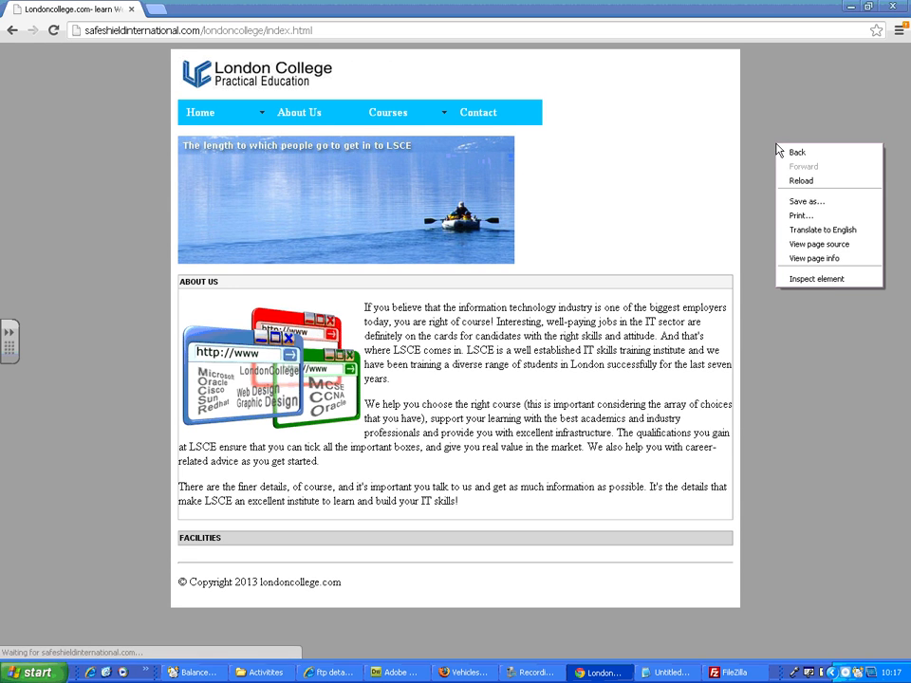
pyautogui.click(811, 279)
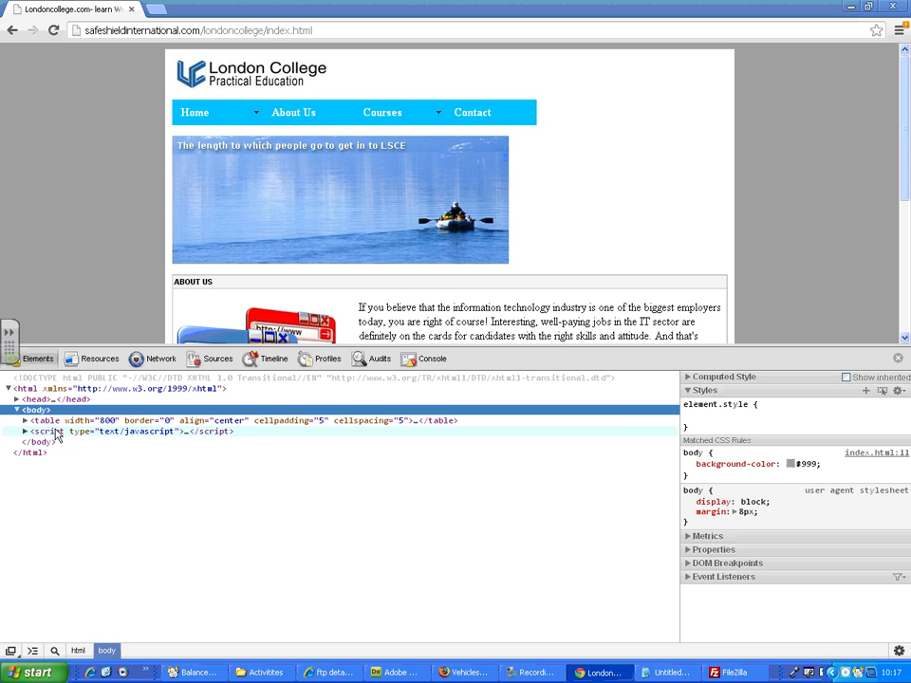
pyautogui.click(899, 358)
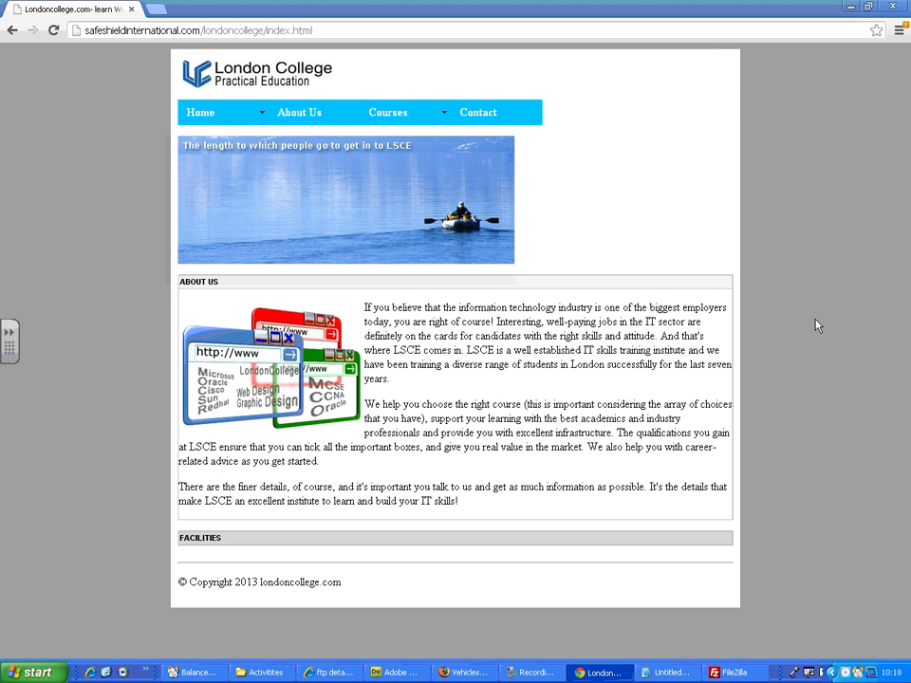
# Step: Switch back to Dreamweaver and compare the index.html entries in the remote and local file lists
pyautogui.click(397, 673)
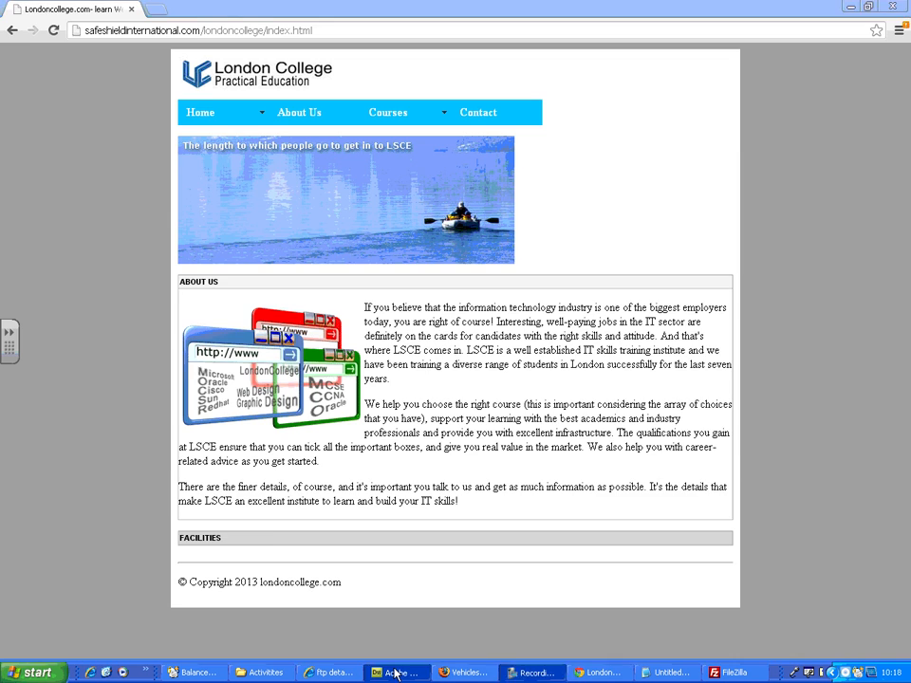
pyautogui.click(86, 138)
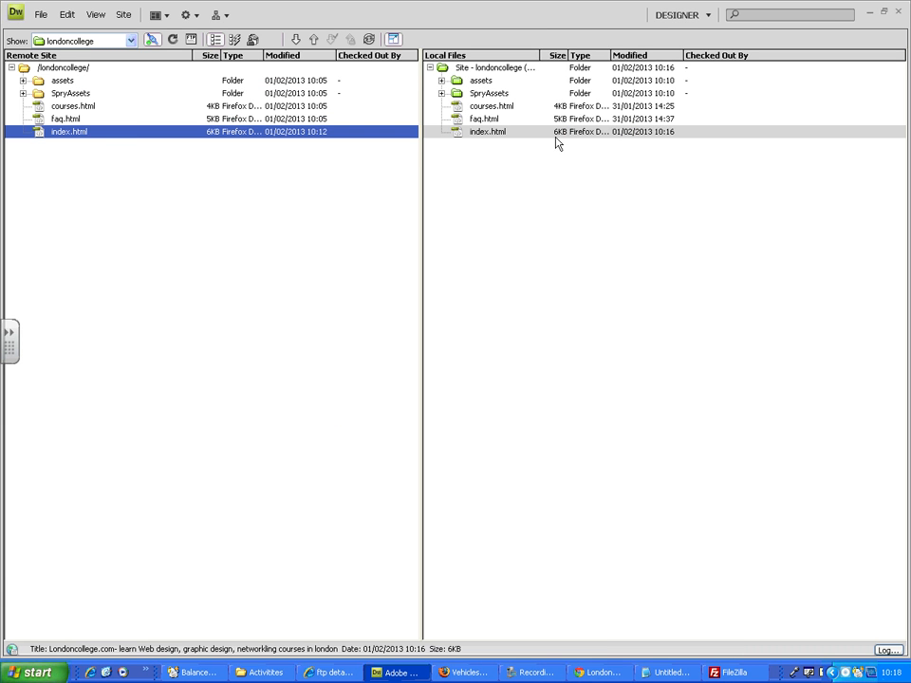
pyautogui.moveTo(467, 134); pyautogui.dragTo(334, 109)
pyautogui.moveTo(93, 58); pyautogui.dragTo(489, 144)
pyautogui.moveTo(107, 77); pyautogui.dragTo(75, 70)
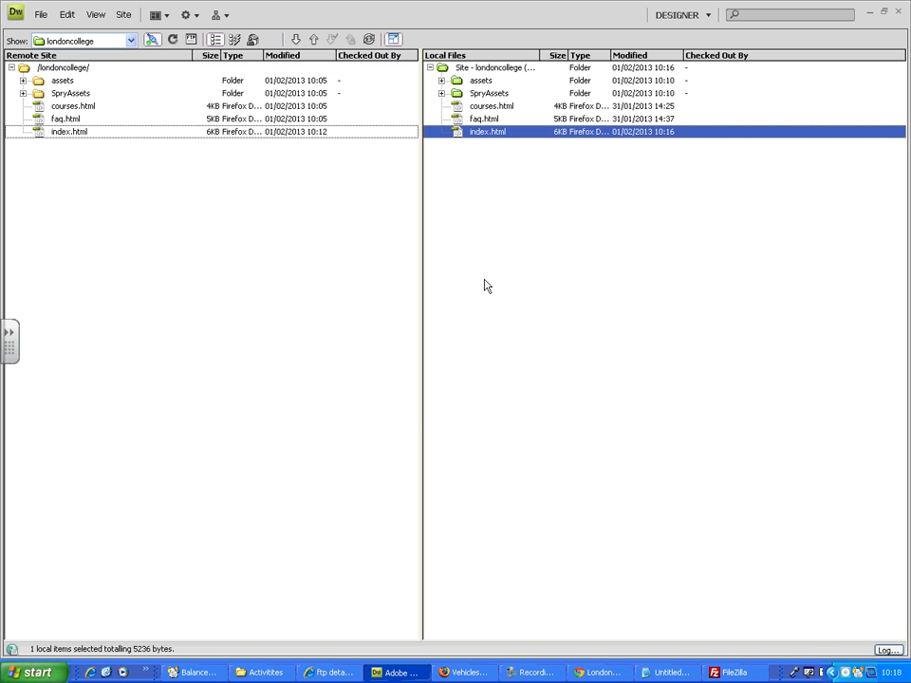
# Step: Collapse the expanded file view and check the body background-color rule in index.html's source code, then return to the design view
pyautogui.click(393, 39)
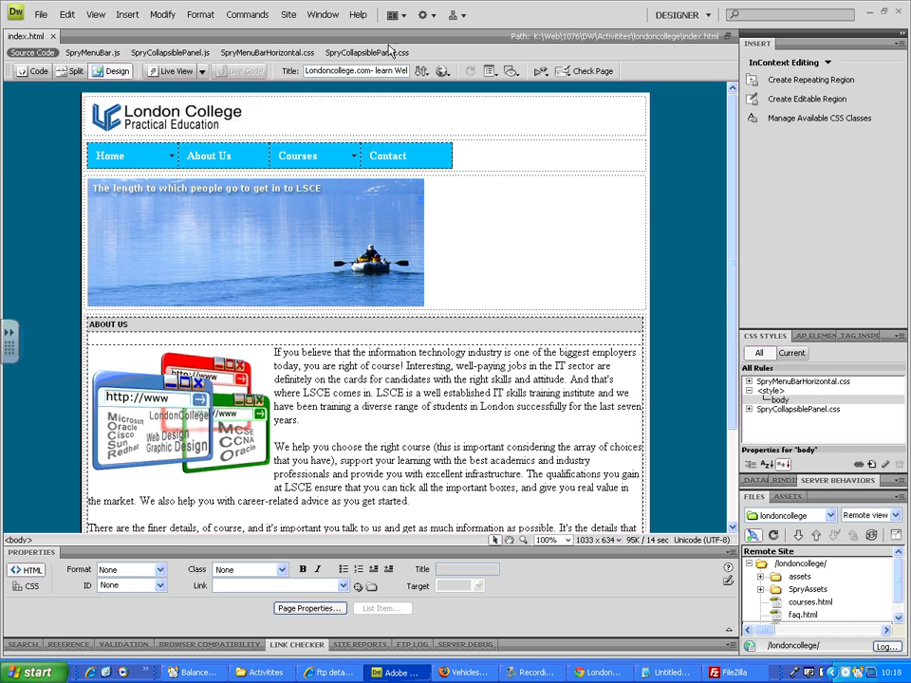
pyautogui.click(34, 70)
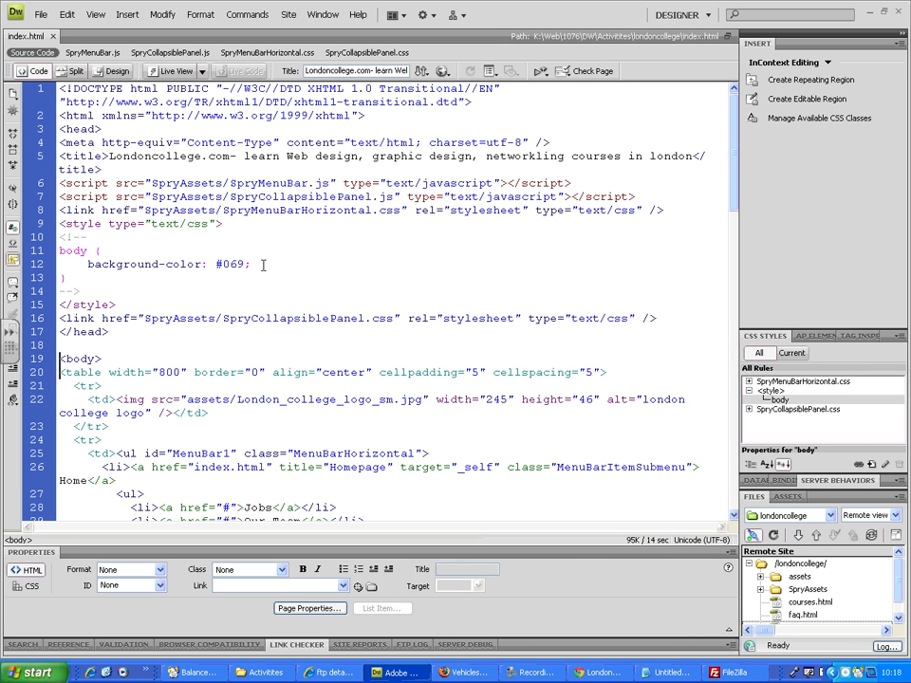
pyautogui.moveTo(251, 264); pyautogui.dragTo(117, 265)
pyautogui.click(116, 71)
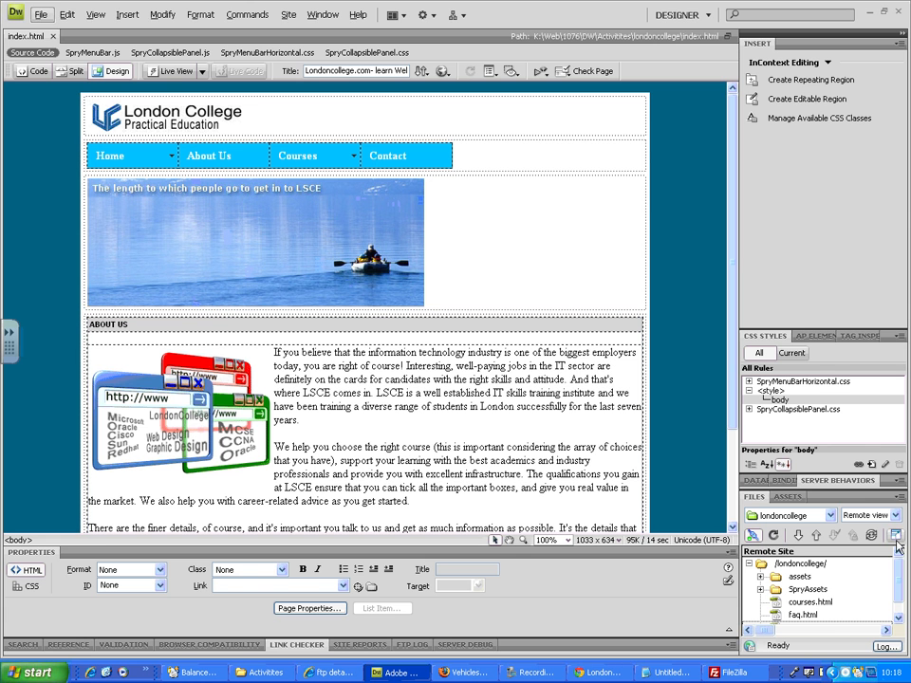
# Step: Switch to Chrome and load the live site from safeshieldinternational.com/londoncollege/ without the index.html file name
pyautogui.press('F12')
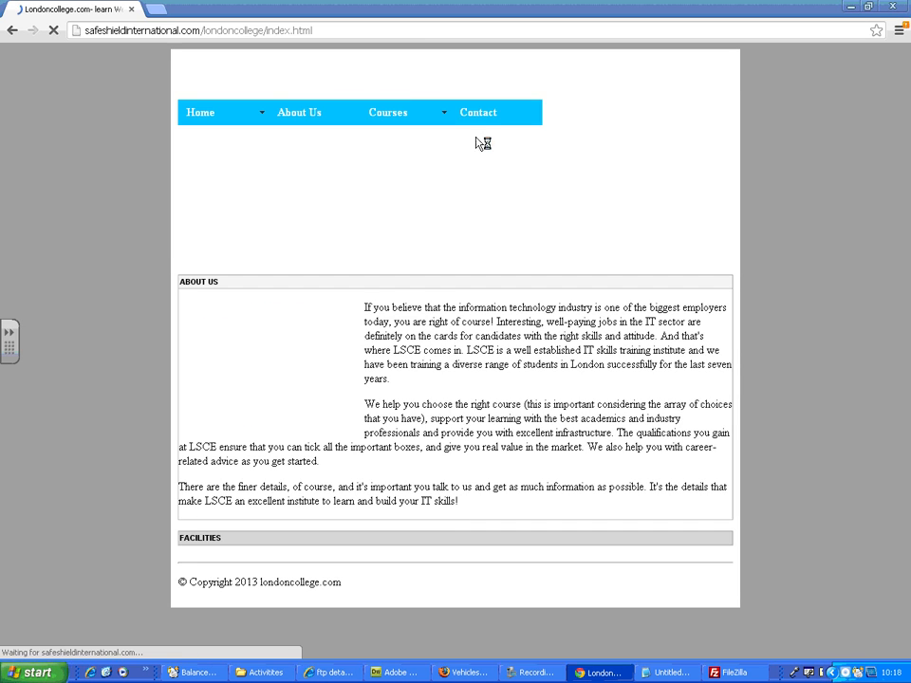
pyautogui.click(420, 30)
pyautogui.click(420, 30)
pyautogui.press('BackSpace')
pyautogui.press('BackSpace')
pyautogui.press('BackSpace')
pyautogui.press('BackSpace')
pyautogui.press('BackSpace')
pyautogui.press('BackSpace')
pyautogui.press('BackSpace')
pyautogui.press('BackSpace')
pyautogui.press('BackSpace')
pyautogui.press('BackSpace')
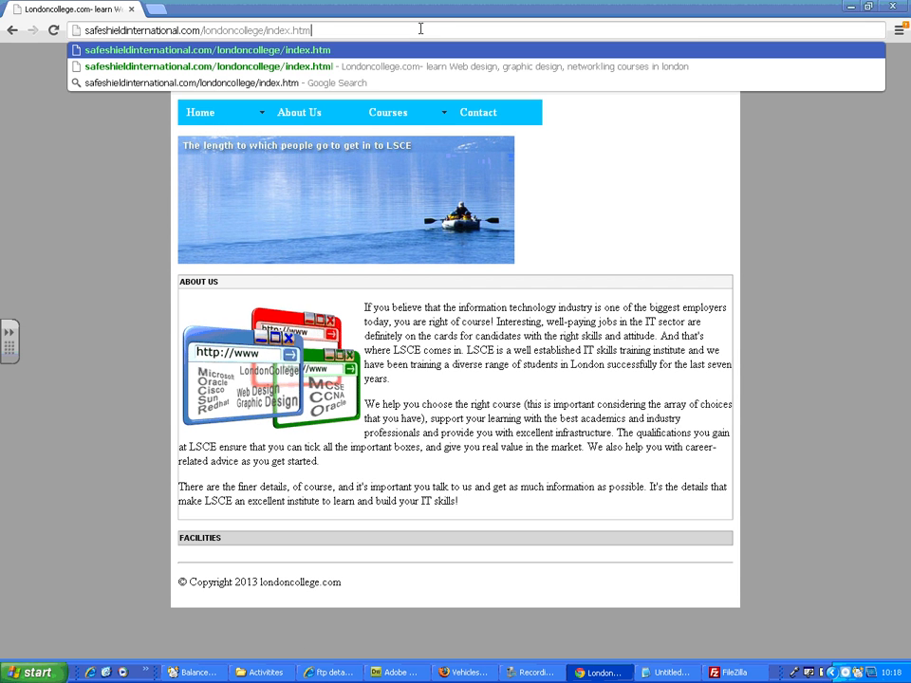
pyautogui.press('Return')
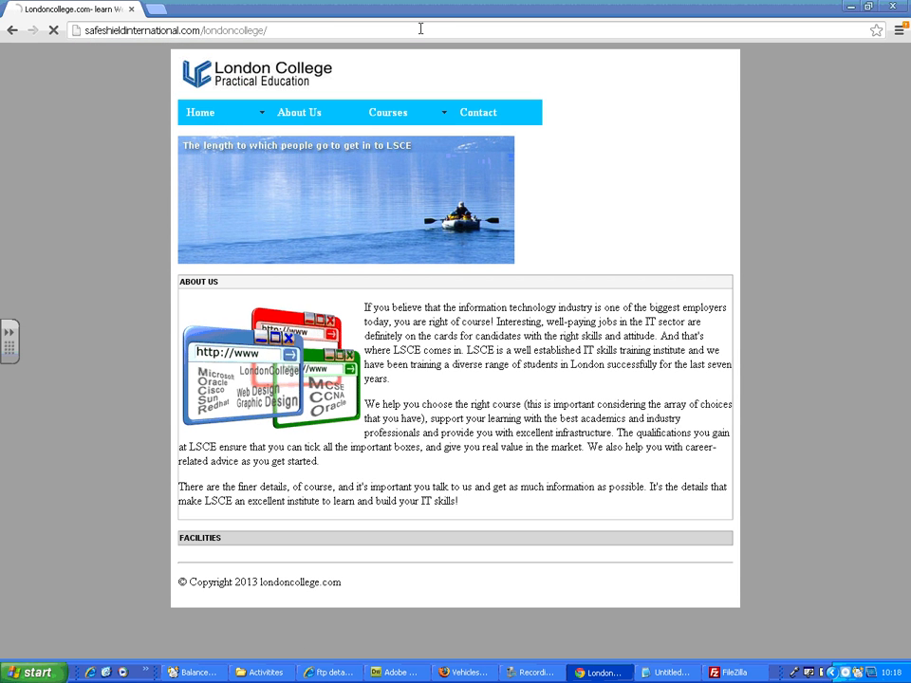
# Step: Follow the site's Home link, strip index.html from the address again and reload the page twice
pyautogui.click(200, 112)
pyautogui.moveTo(313, 29); pyautogui.dragTo(264, 30)
pyautogui.press('BackSpace')
pyautogui.press('Return')
pyautogui.press('F5')
pyautogui.press('F5')
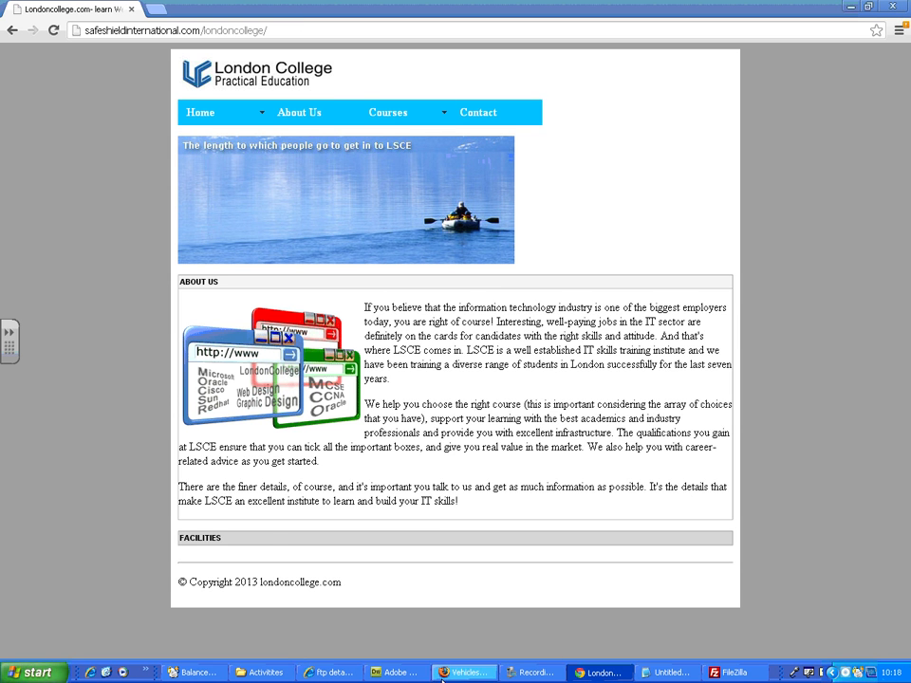
# Step: Refresh the expanded file lists in Dreamweaver and reload the live londoncollege page in Chrome
pyautogui.click(397, 674)
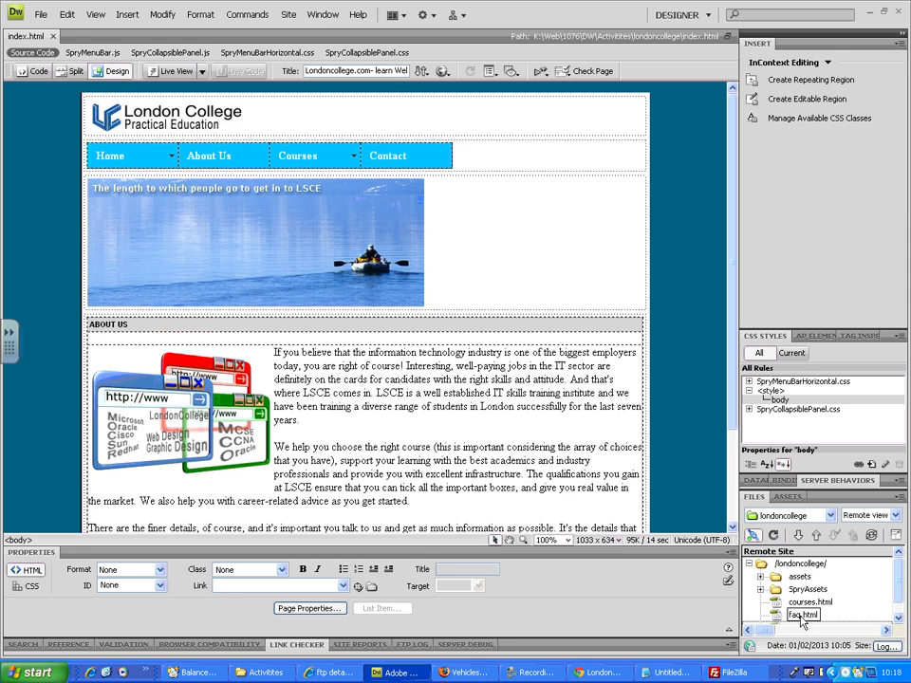
pyautogui.click(895, 535)
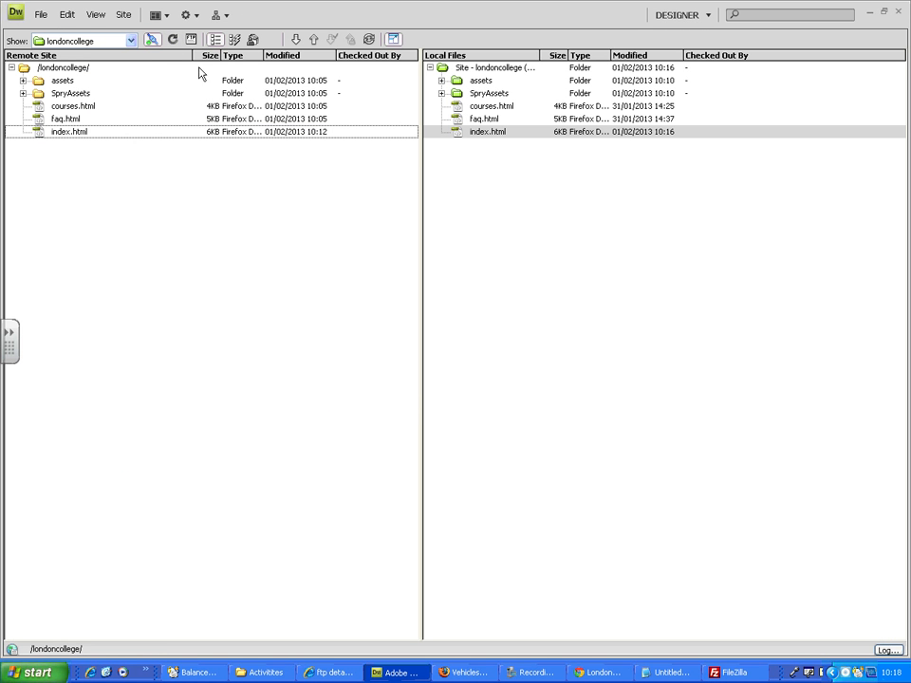
pyautogui.click(173, 39)
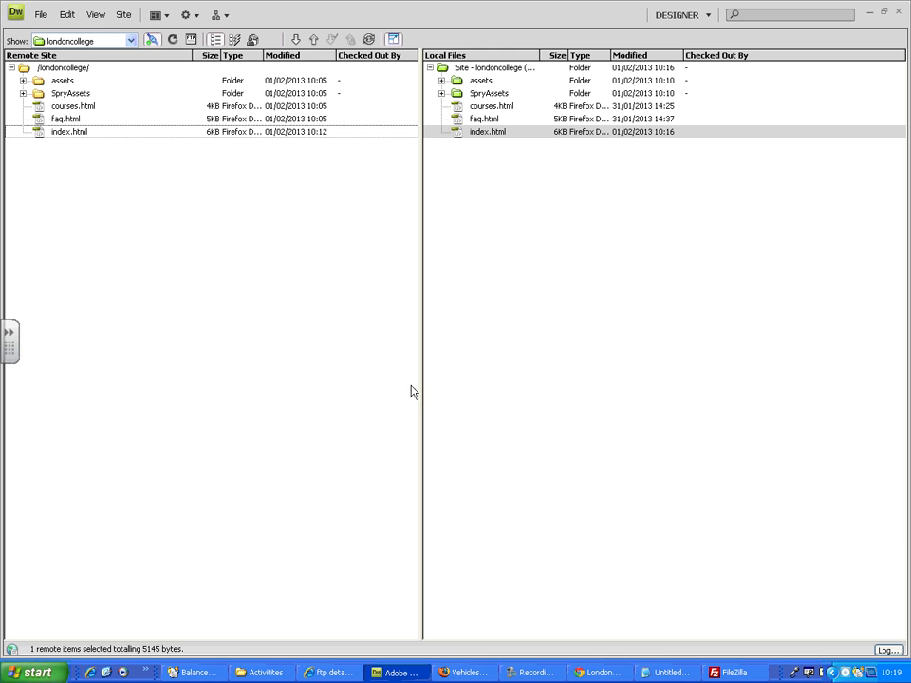
pyautogui.click(612, 671)
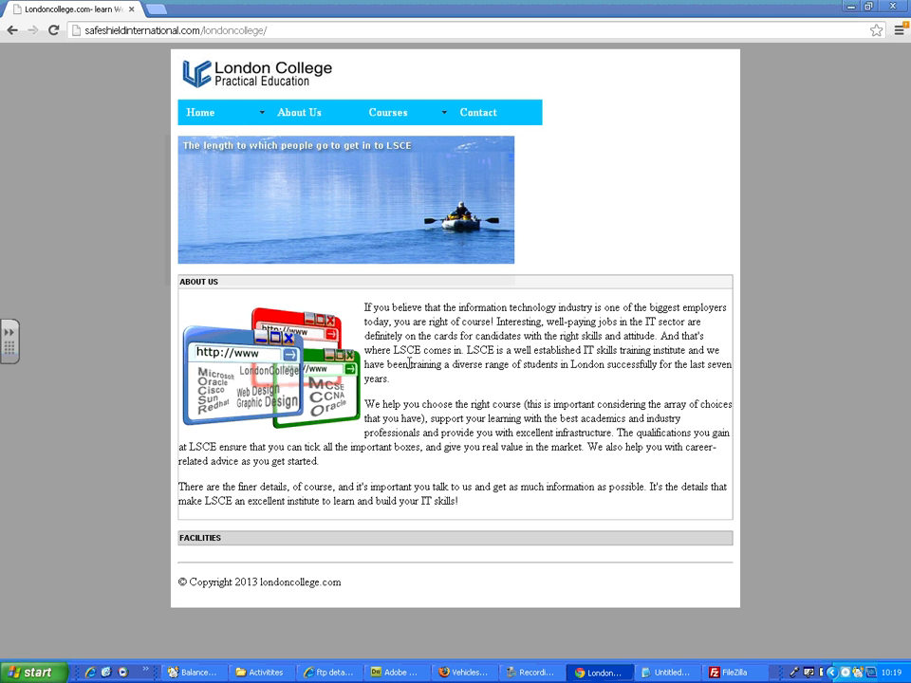
pyautogui.press('F5')
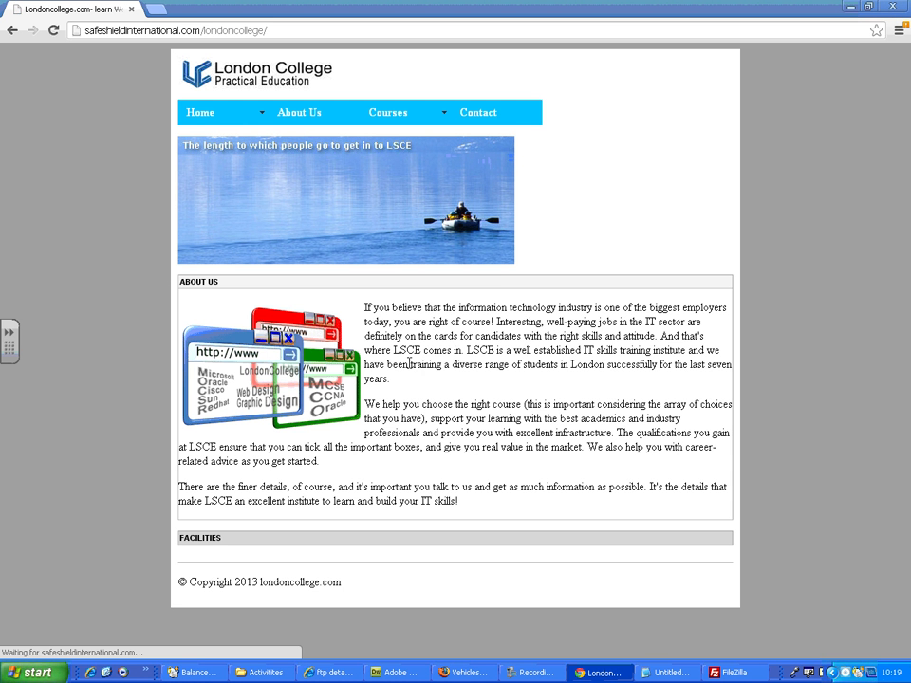
pyautogui.press('F5')
# Step: Copy the live site's address from Chrome, open it in a new Firefox tab and reload the page there
pyautogui.click(209, 40)
pyautogui.hotkey('ctrl', 'c')
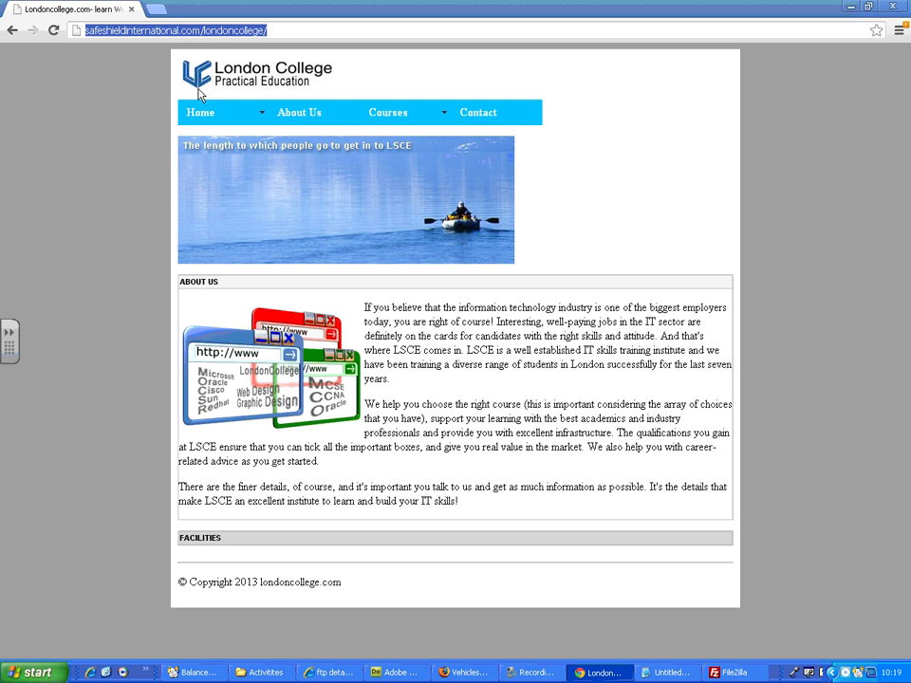
pyautogui.hotkey('alt', 'Tab')
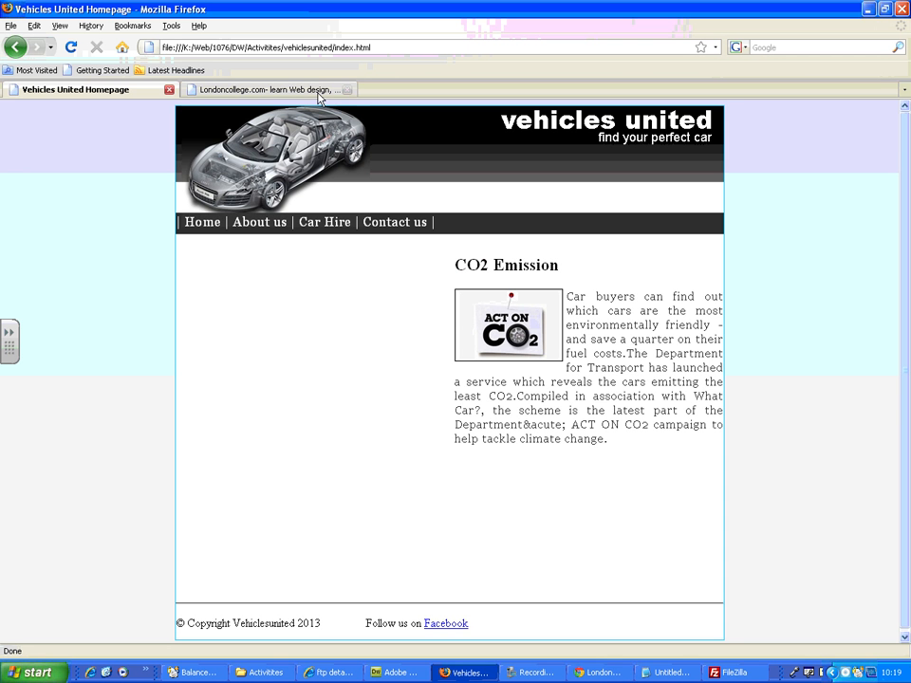
pyautogui.doubleClick(374, 93)
pyautogui.hotkey('ctrl', 'v')
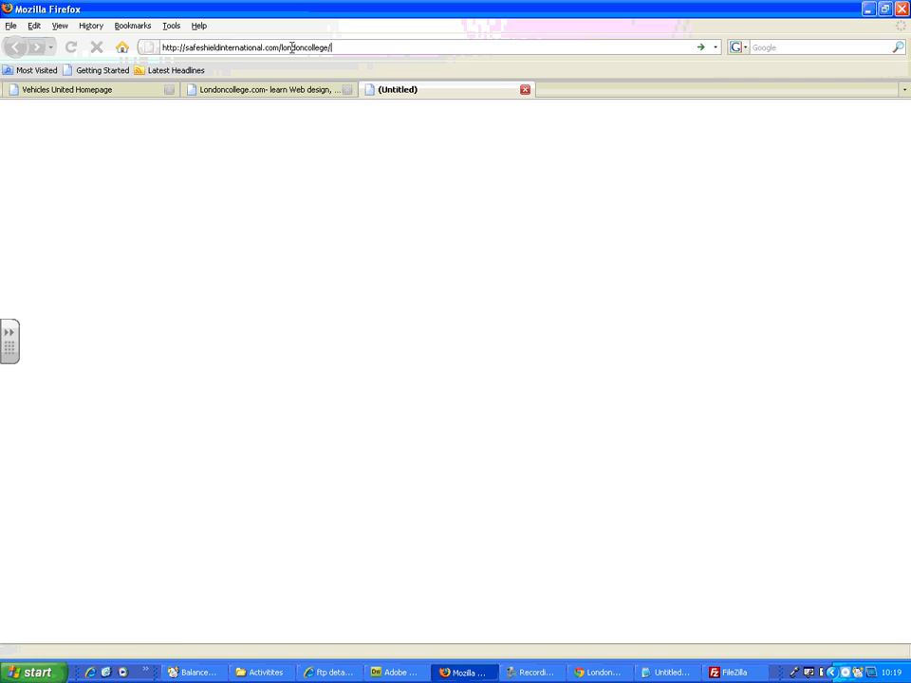
pyautogui.press('Return')
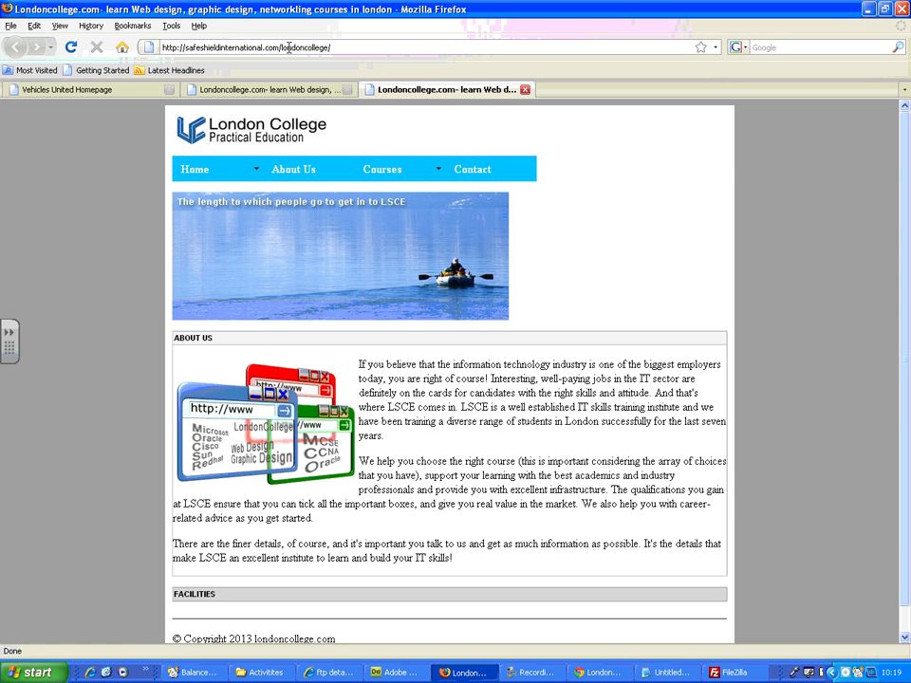
pyautogui.click(70, 47)
pyautogui.click(68, 52)
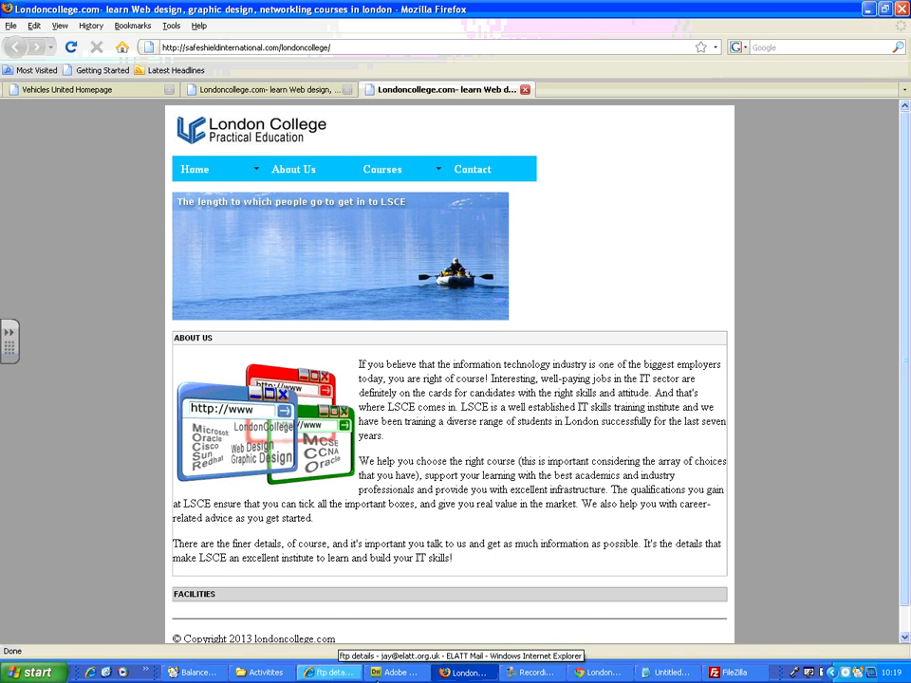
pyautogui.click(532, 671)
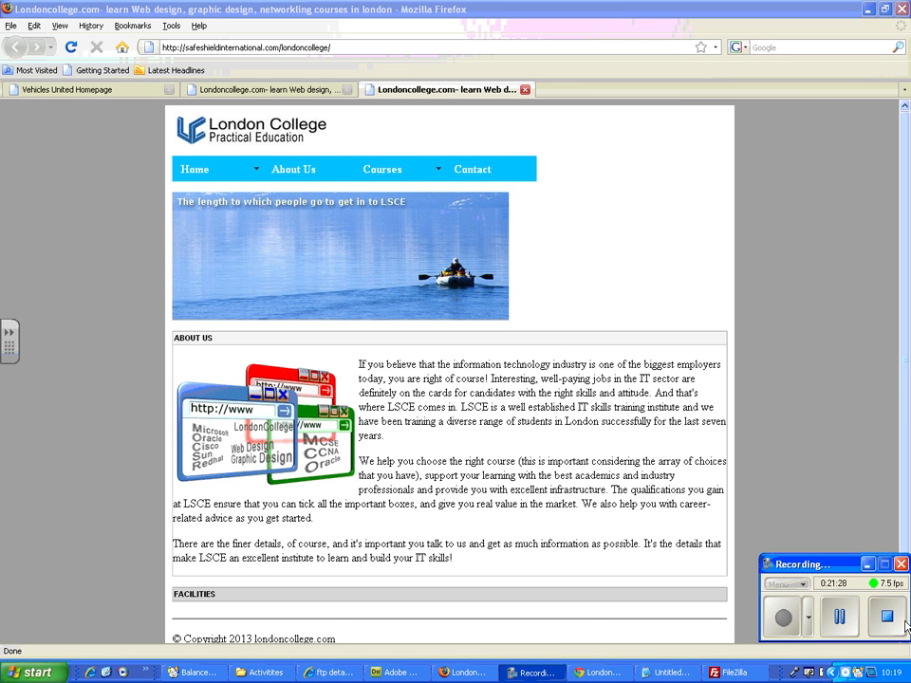